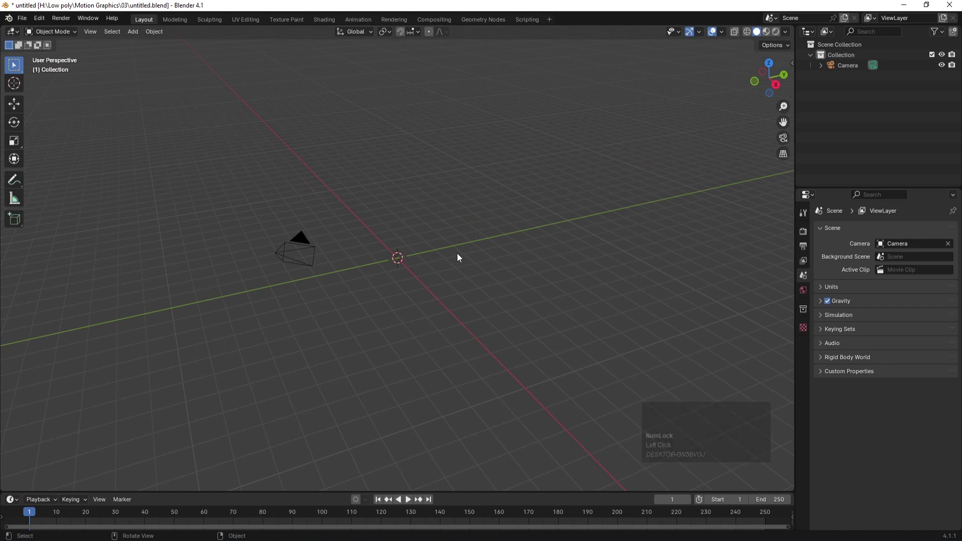
# Add a Plain Axes empty at the world origin and rename it "camera controlle".
pyautogui.hotkey('shift', 'a')
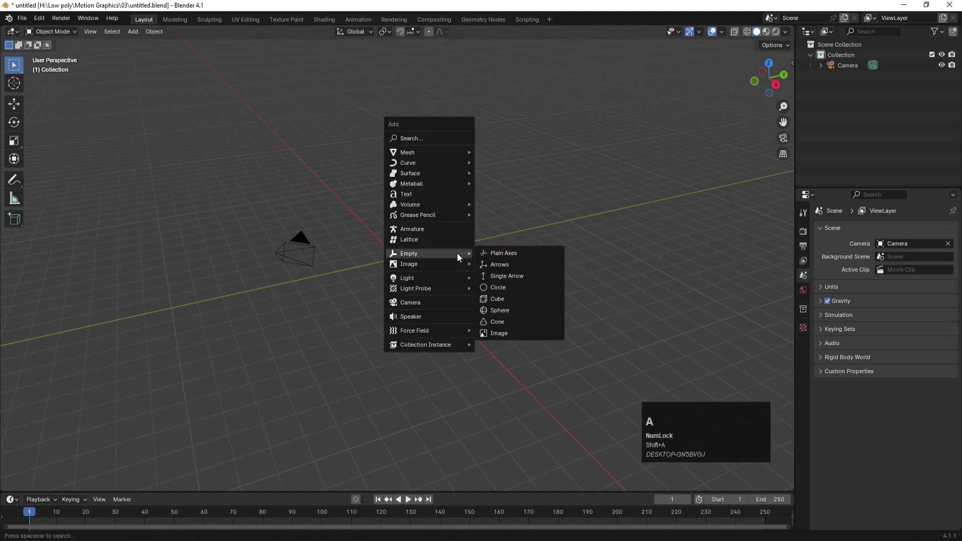
pyautogui.click(490, 254)
pyautogui.click(489, 254)
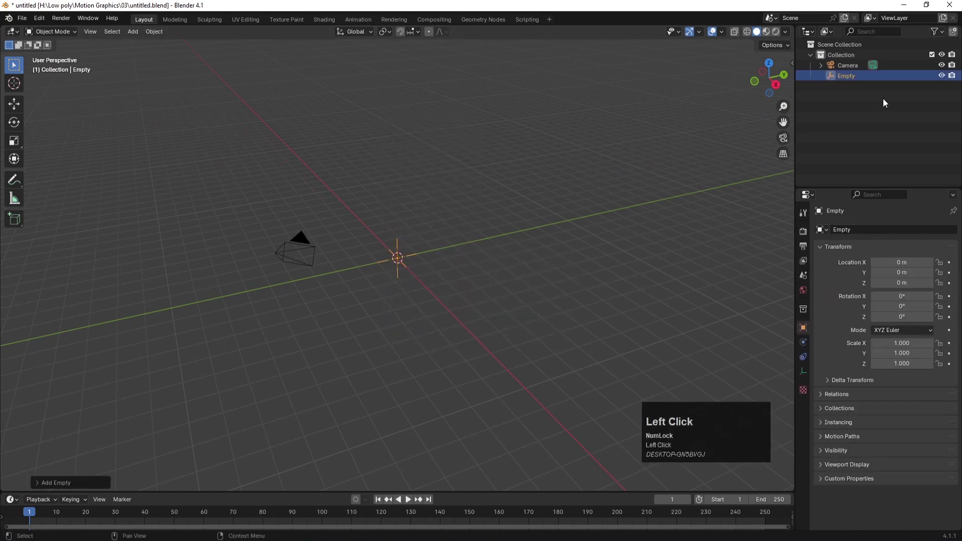
pyautogui.doubleClick(845, 75)
pyautogui.write('c')
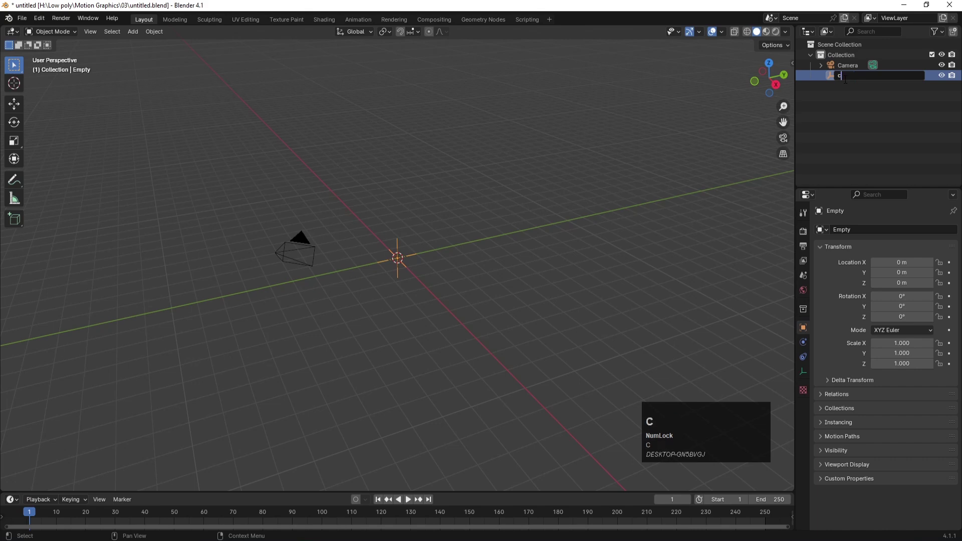
pyautogui.write('amera controlle')
pyautogui.press('Return')
# Parent the camera to the camera controlle empty using the Object option.
pyautogui.click(435, 259)
pyautogui.click(314, 237)
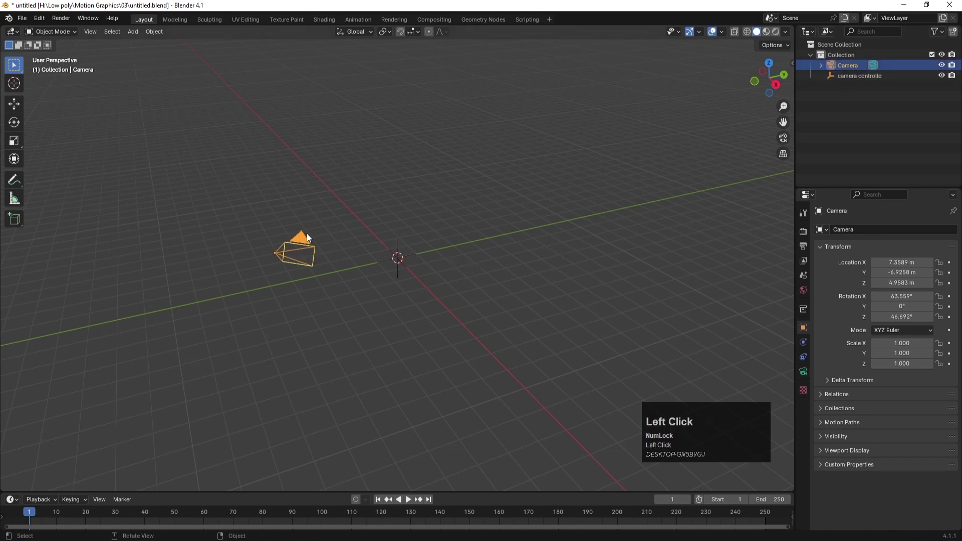
pyautogui.keyDown('shift'); pyautogui.click(398, 245); pyautogui.keyUp('shift')
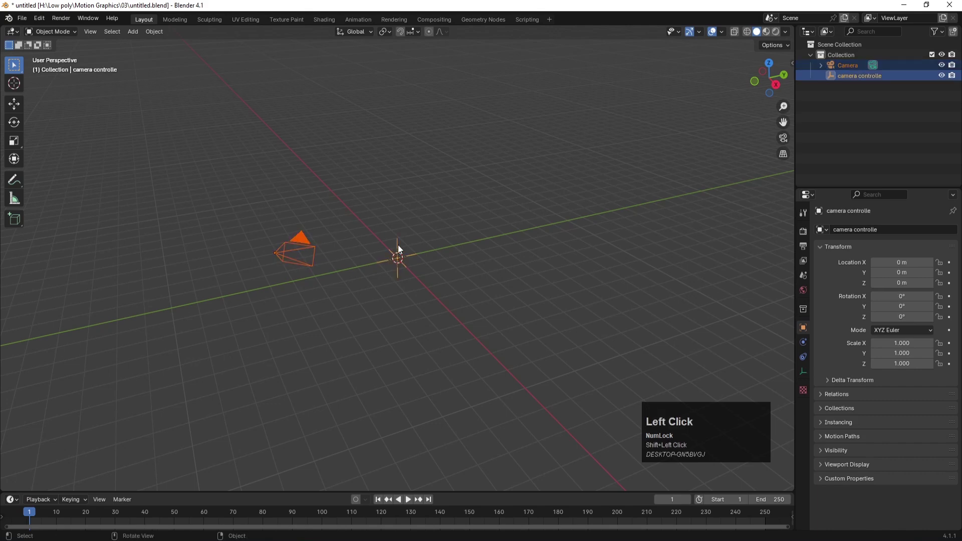
pyautogui.hotkey('ctrl', 'p')
pyautogui.click(400, 249)
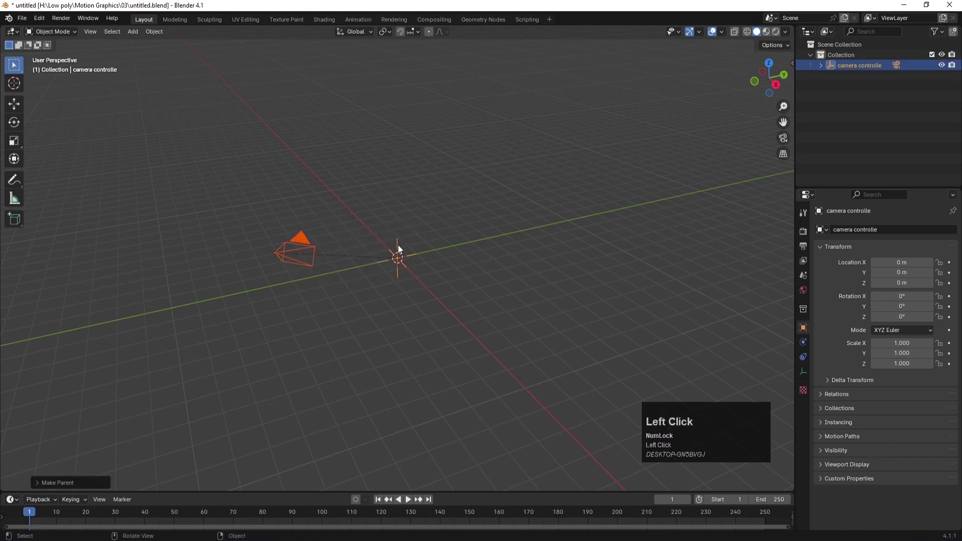
pyautogui.click(512, 199)
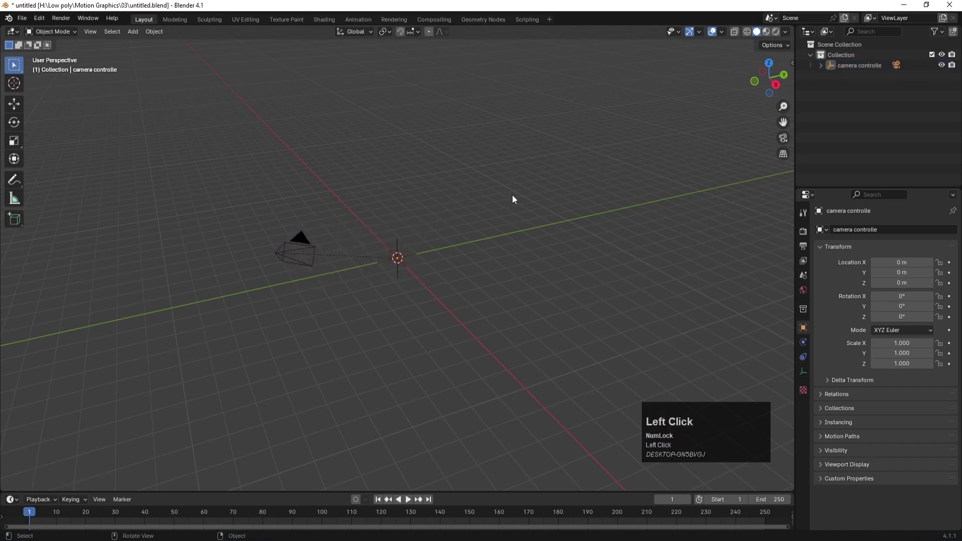
# Test the parenting by moving the camera controlle empty, and undo the move.
pyautogui.click(396, 242)
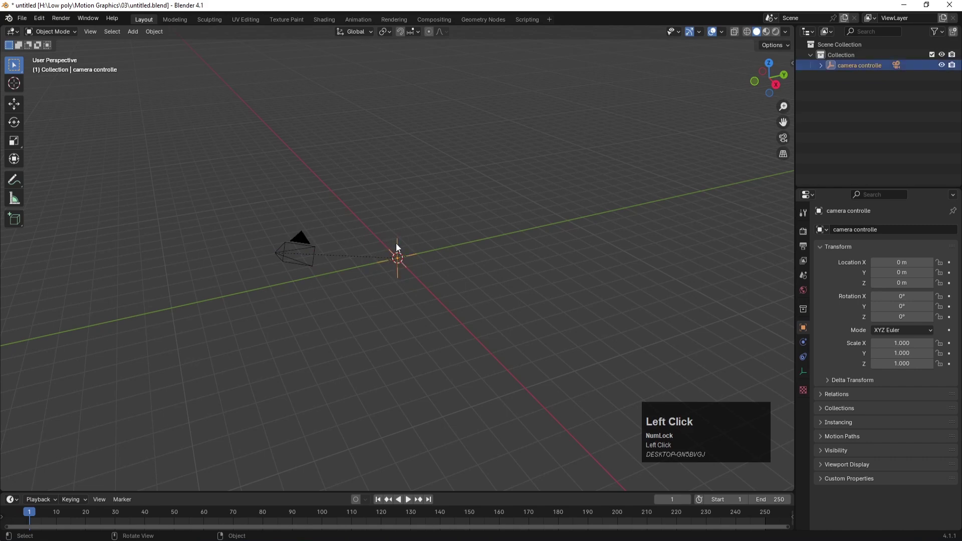
pyautogui.press('g')
pyautogui.click(439, 217)
pyautogui.hotkey('ctrl', 'z')
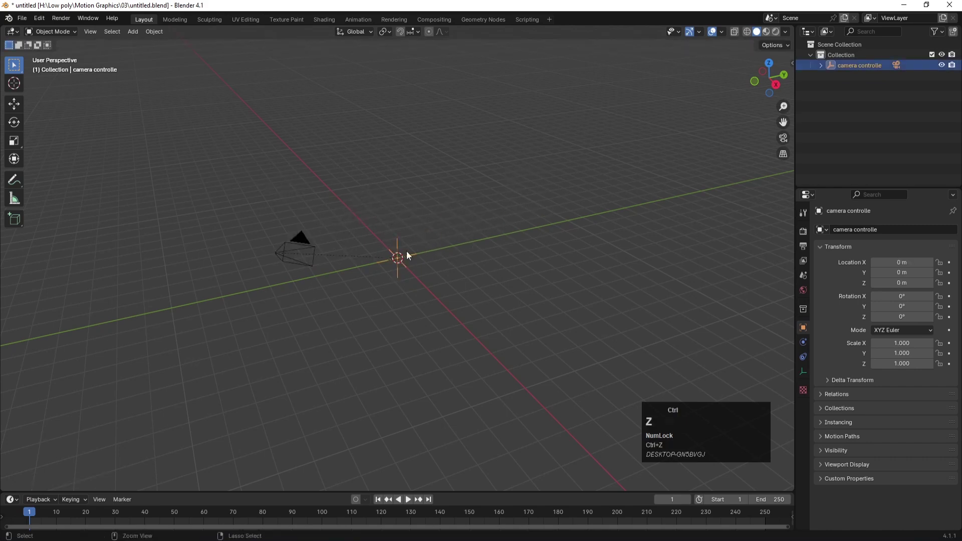
pyautogui.click(499, 203)
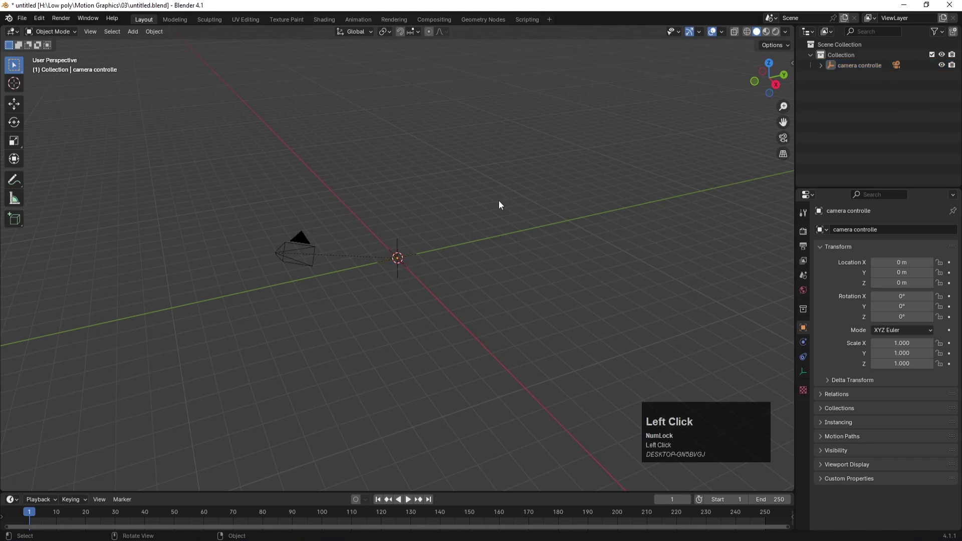
# Add an Area light and raise it along Z to about 6.11 m above the origin.
pyautogui.hotkey('shift', 'a')
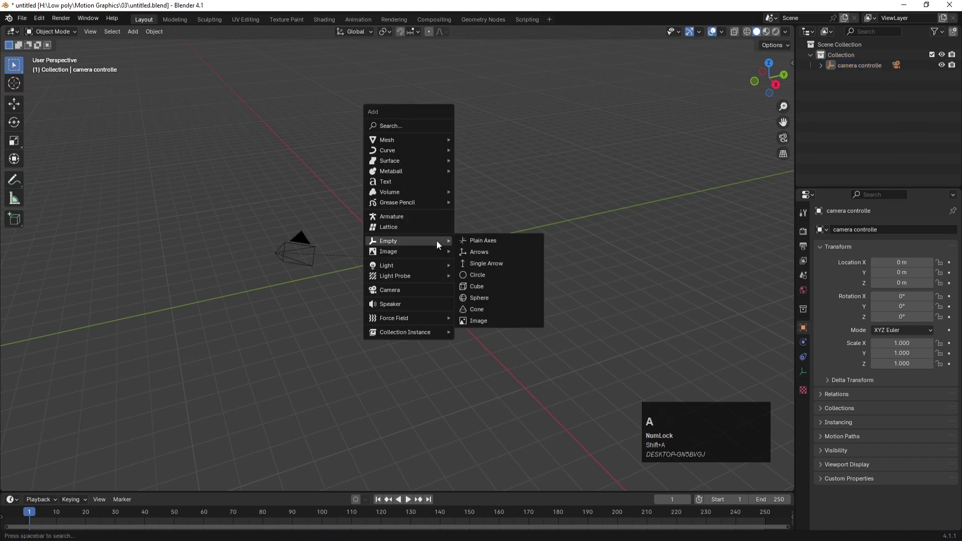
pyautogui.moveTo(405, 262)
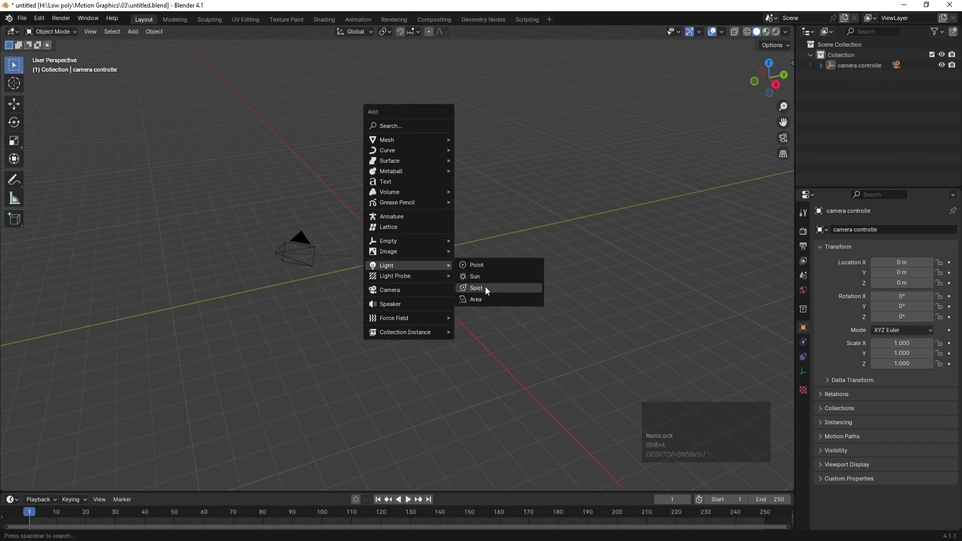
pyautogui.click(474, 299)
pyautogui.press('g')
pyautogui.press('z')
pyautogui.click(505, 166)
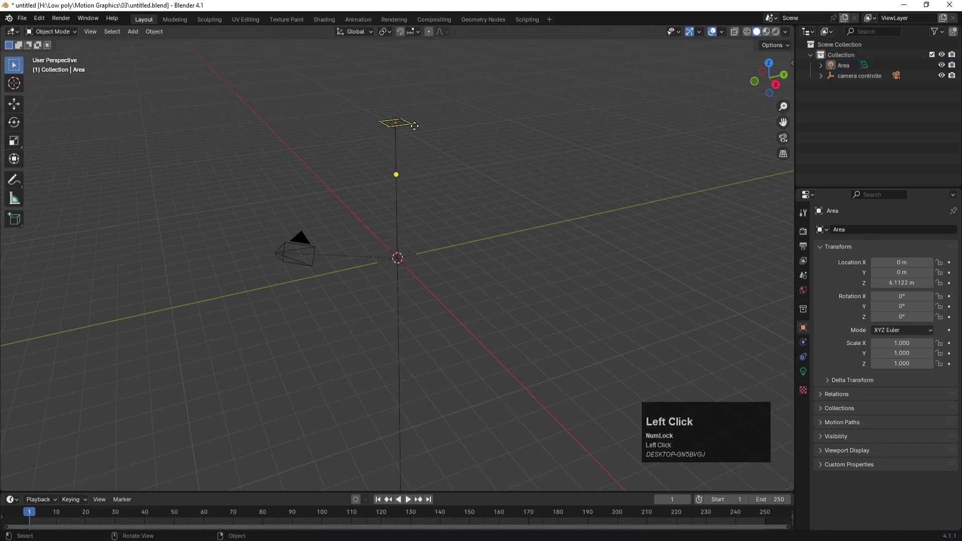
# Parent the Area light to the camera controlle empty using the Object option.
pyautogui.keyDown('shift'); pyautogui.click(413, 253); pyautogui.keyUp('shift')
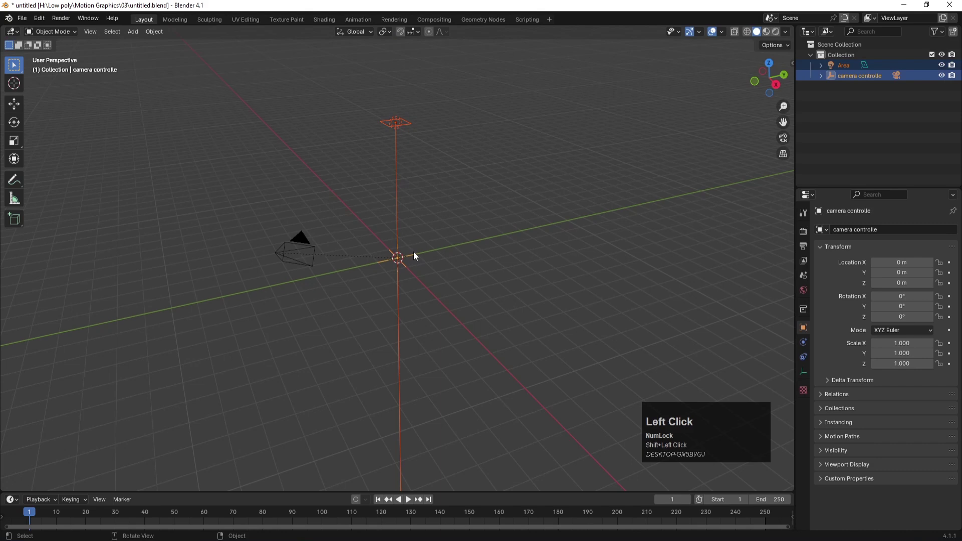
pyautogui.hotkey('ctrl', 'p')
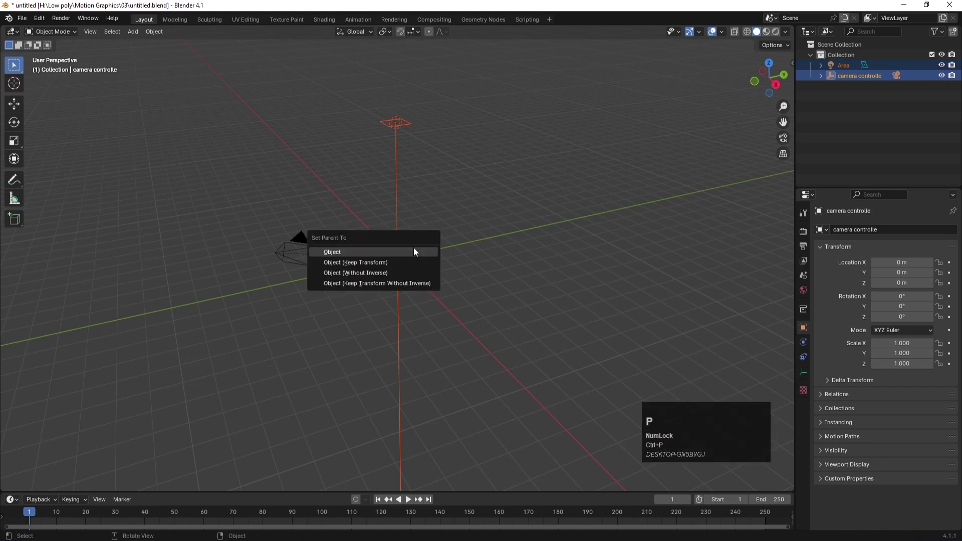
pyautogui.click(414, 252)
pyautogui.click(422, 161)
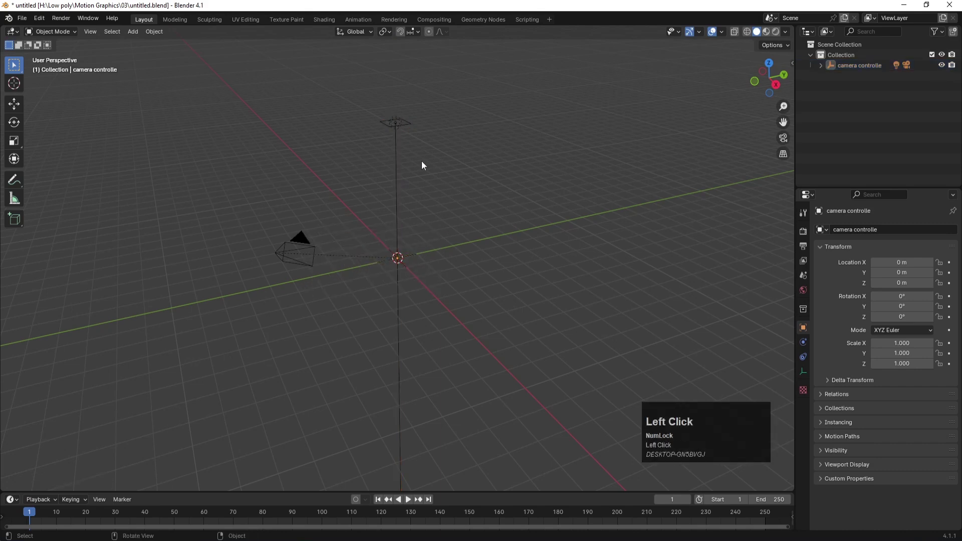
pyautogui.click(413, 258)
pyautogui.click(403, 126)
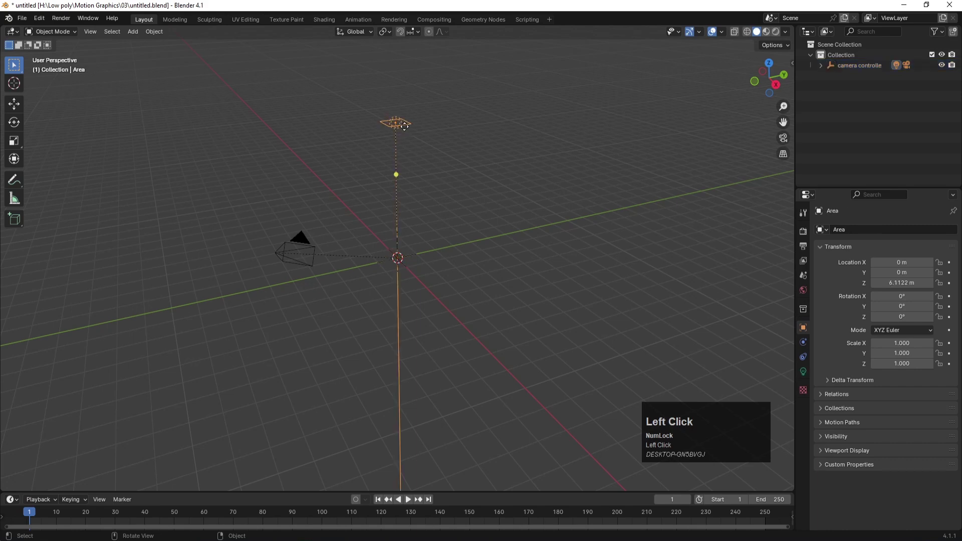
# Rename the collection holding the camera and light as "camer and lights".
pyautogui.doubleClick(841, 55)
pyautogui.write('ca')
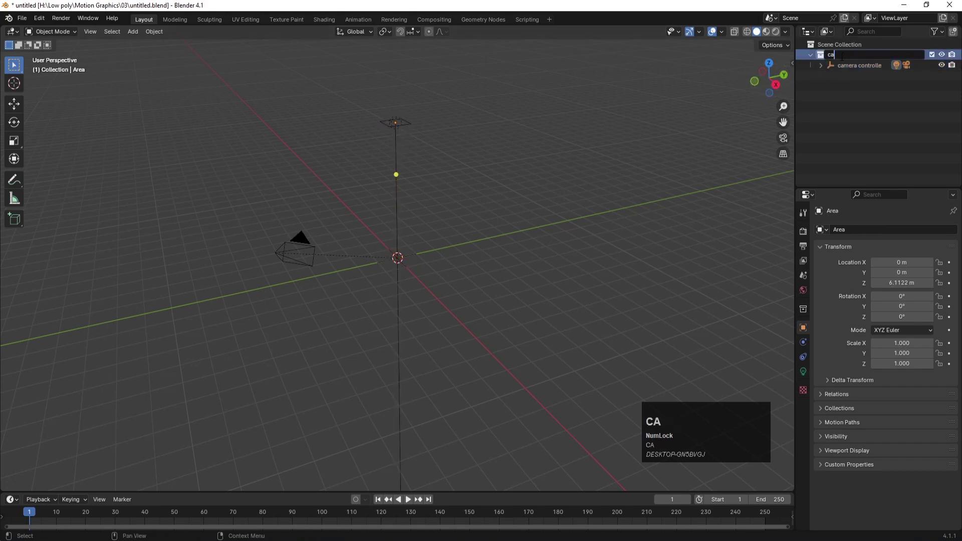
pyautogui.write('mer and lights')
pyautogui.press('Return')
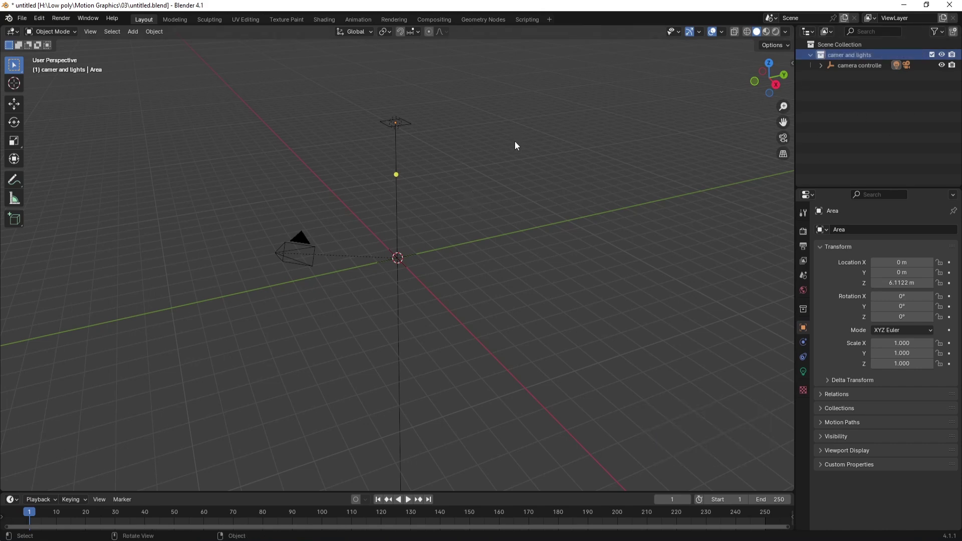
pyautogui.click(862, 110)
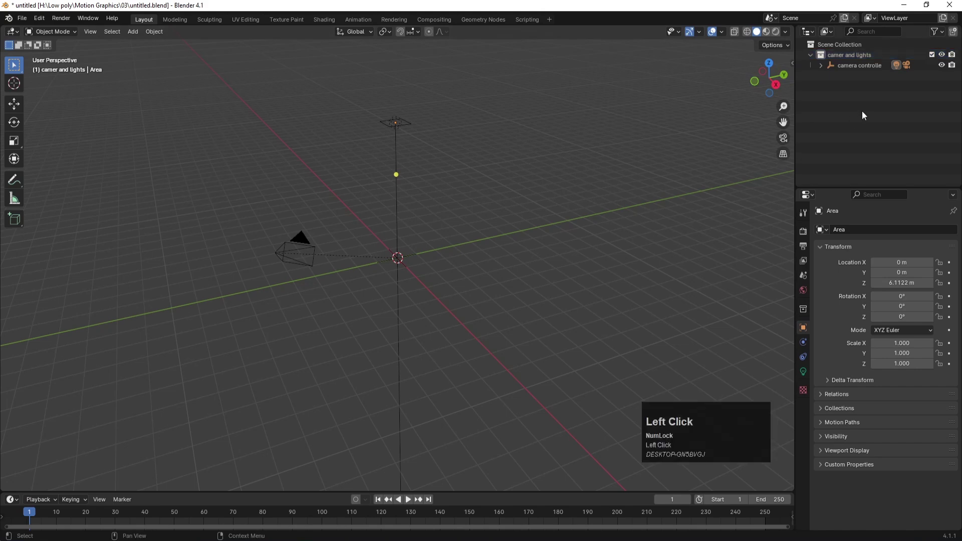
# Exclude the camer and lights collection from the view layer and hide it in the viewport.
pyautogui.click(811, 55)
pyautogui.click(932, 54)
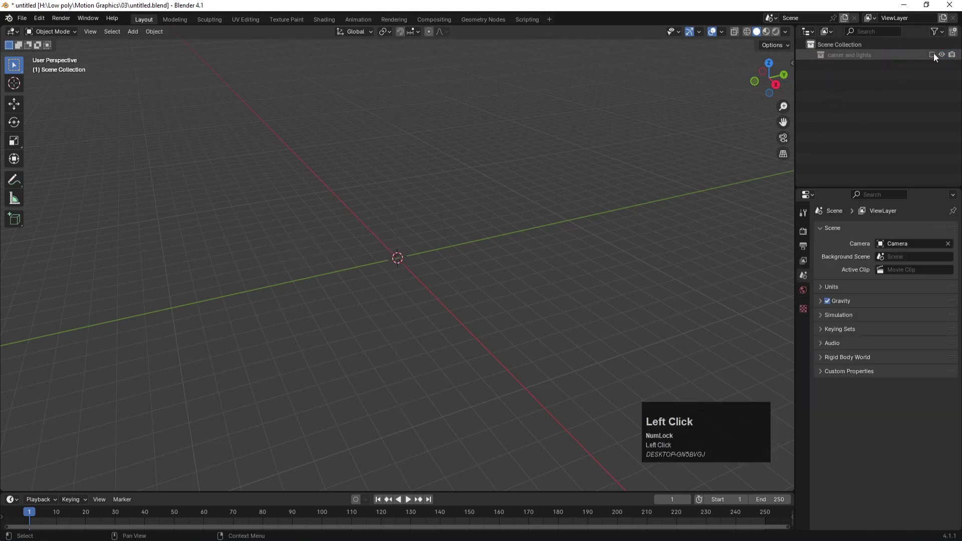
pyautogui.click(942, 55)
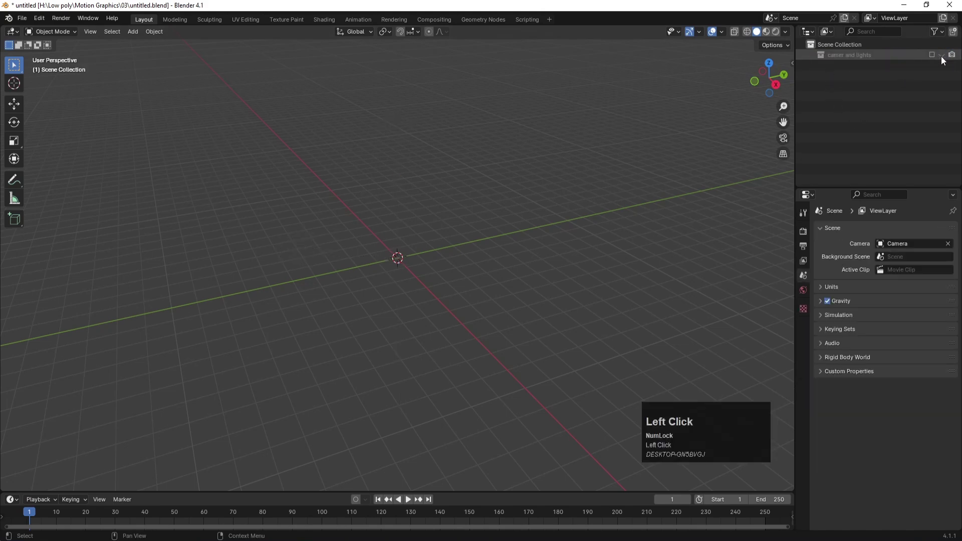
# Create a new collection in the scene and name it "models".
pyautogui.rightClick(905, 98)
pyautogui.click(888, 92)
pyautogui.doubleClick(843, 65)
pyautogui.write('models')
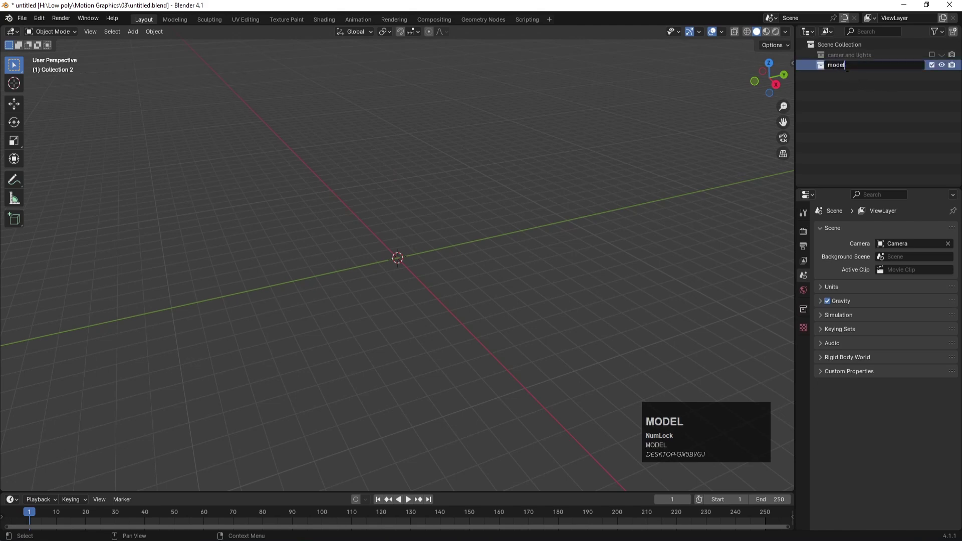
pyautogui.press('Return')
pyautogui.click(411, 232)
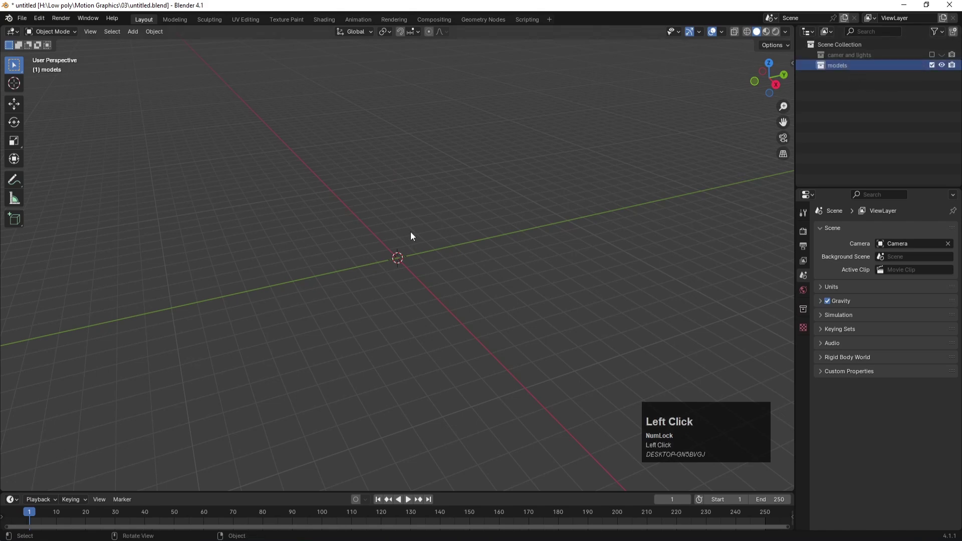
# Add an Ico Sphere to the models collection and set its subdivisions to 1.
pyautogui.scroll(1, 406, 256)
pyautogui.hotkey('shift', 'a')
pyautogui.moveTo(365, 129)
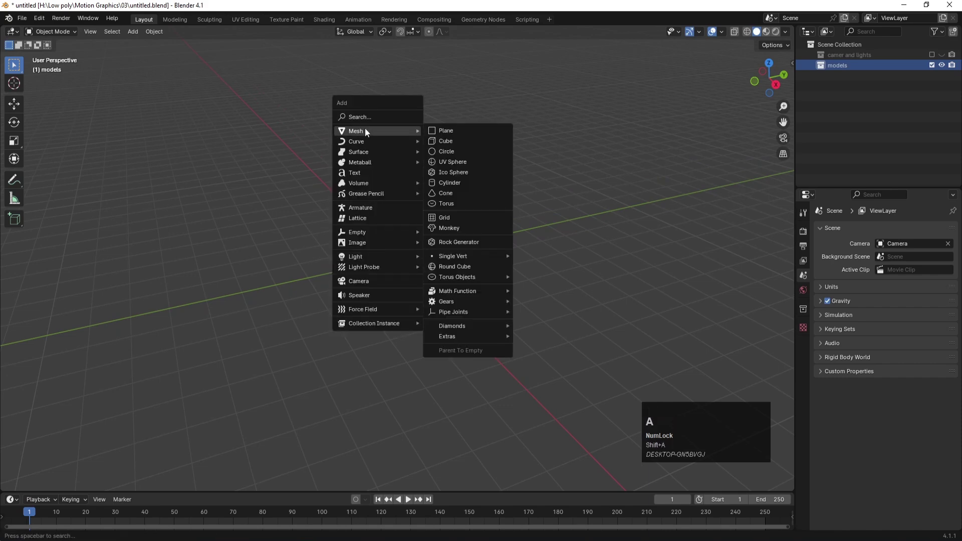
pyautogui.click(449, 172)
pyautogui.scroll(3, 402, 257)
pyautogui.click(43, 483)
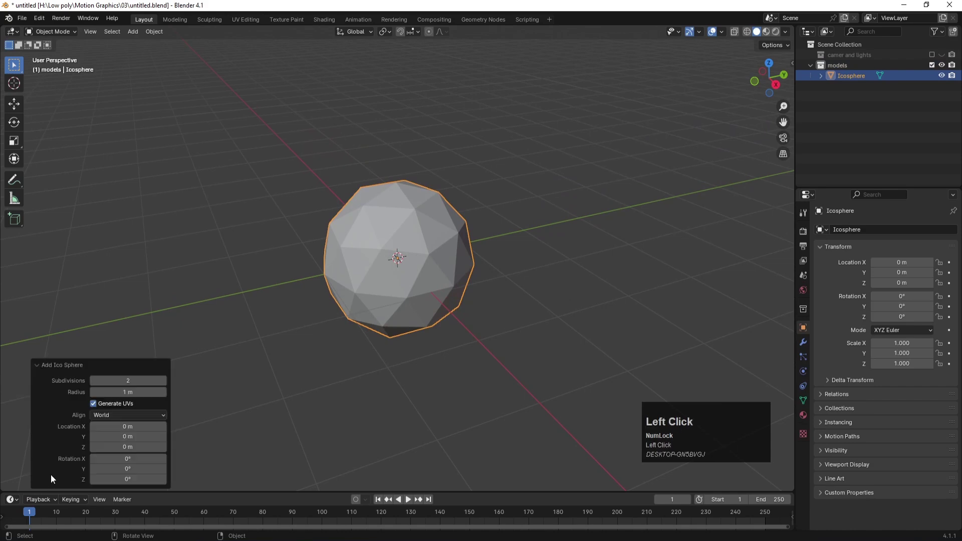
pyautogui.moveTo(140, 381); pyautogui.dragTo(120, 381)
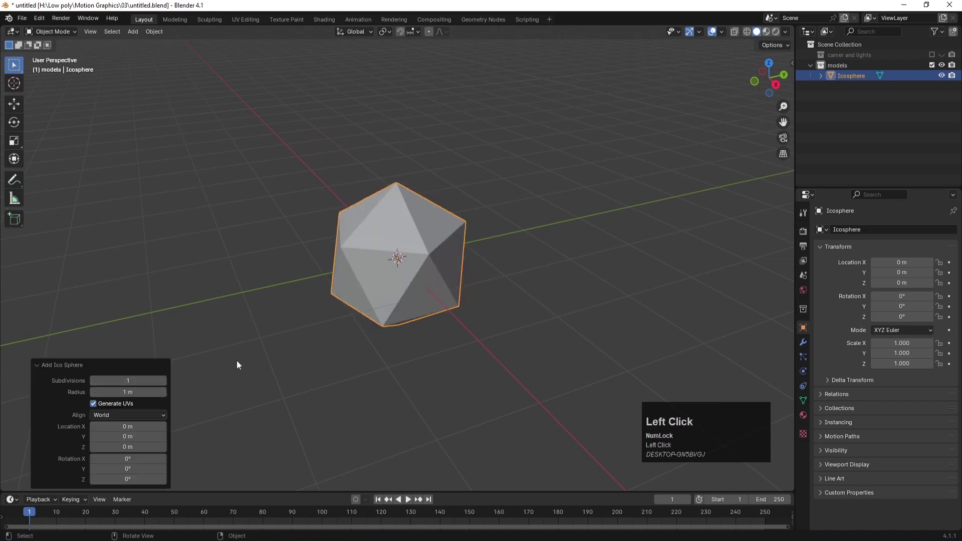
pyautogui.click(413, 363)
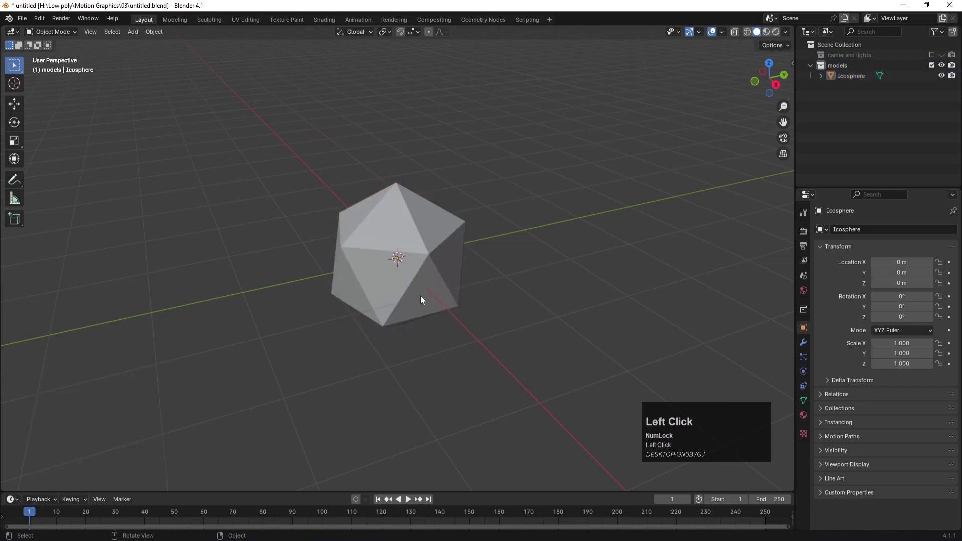
# Add a Wireframe modifier to the icosphere and collapse its settings.
pyautogui.click(410, 304)
pyautogui.click(804, 342)
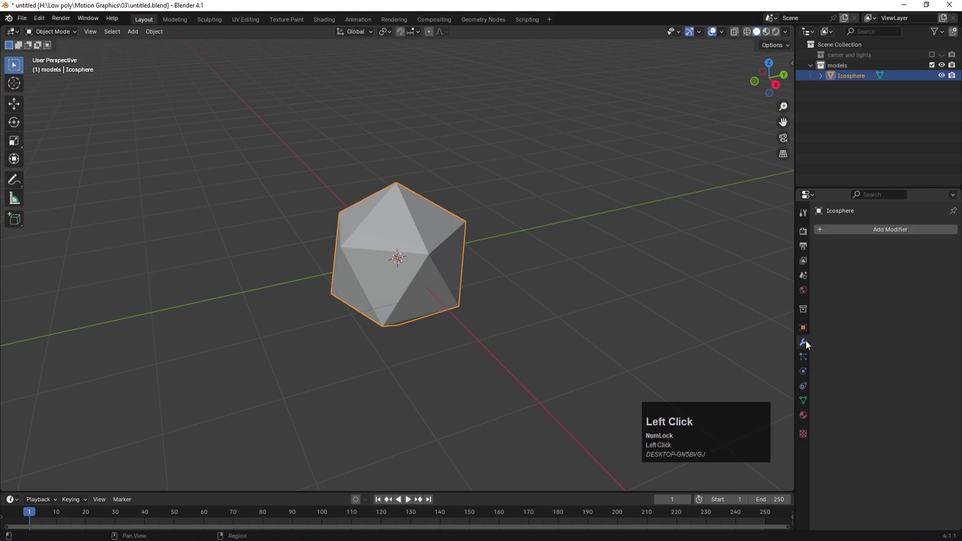
pyautogui.click(861, 230)
pyautogui.moveTo(861, 229)
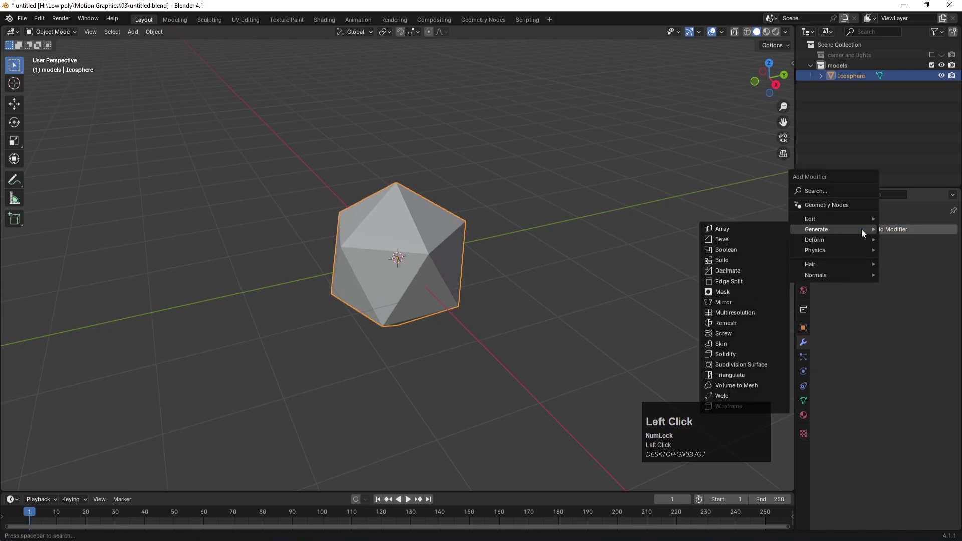
pyautogui.click(774, 405)
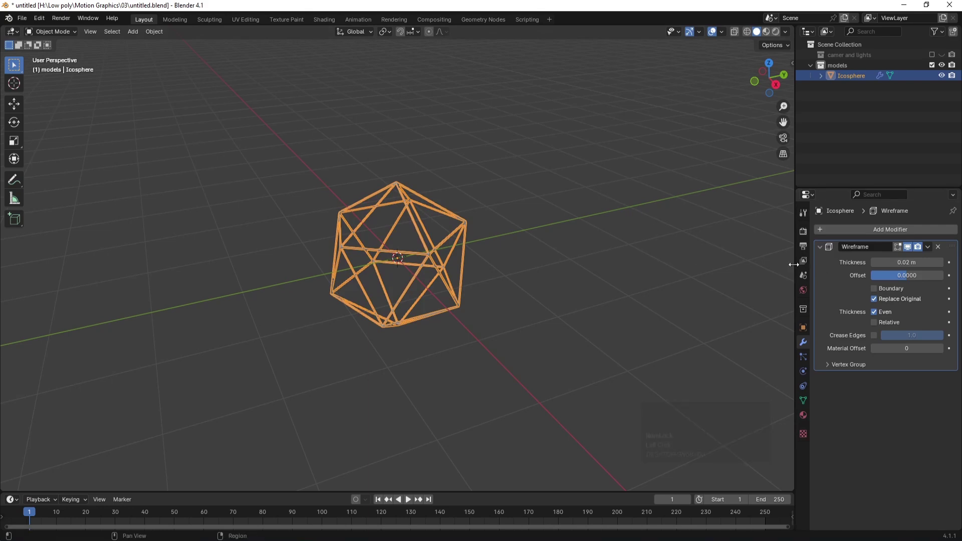
pyautogui.click(820, 246)
# Add a Subdivision Surface modifier to the icosphere after the Wireframe modifier, keeping the icosphere selected.
pyautogui.click(871, 230)
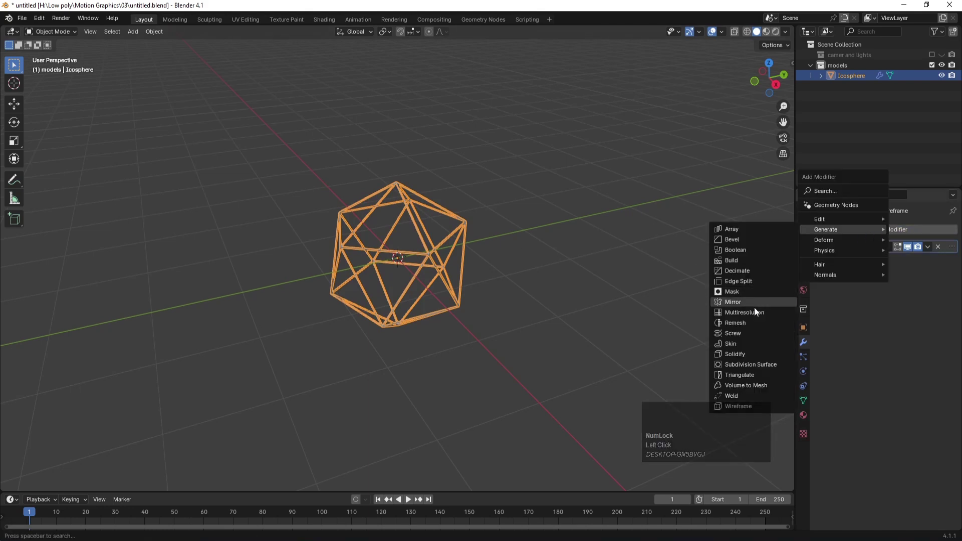
pyautogui.click(749, 365)
pyautogui.click(589, 316)
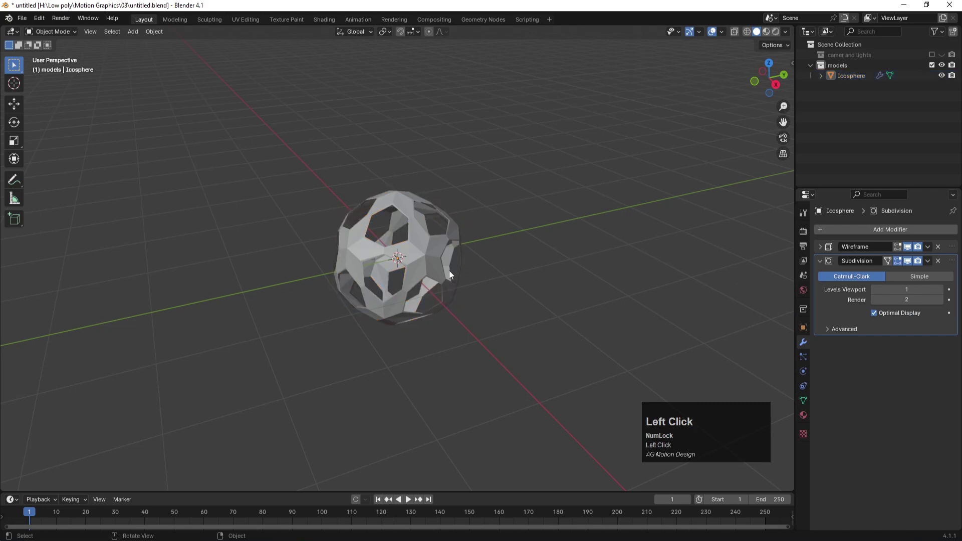
pyautogui.scroll(3, 391, 268)
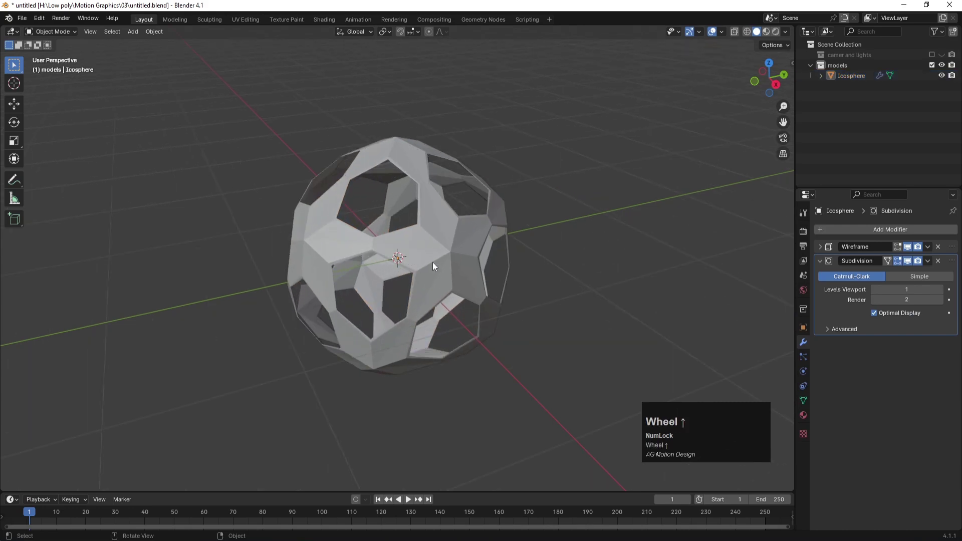
pyautogui.click(448, 263)
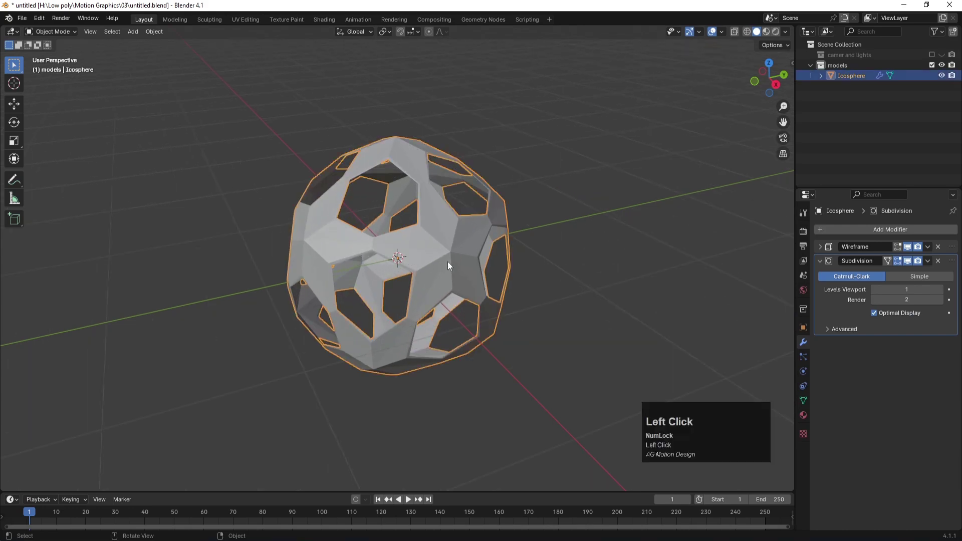
# Duplicate the icosphere in place and scale the copy up to about 1.638.
pyautogui.scroll(-3, 447, 263)
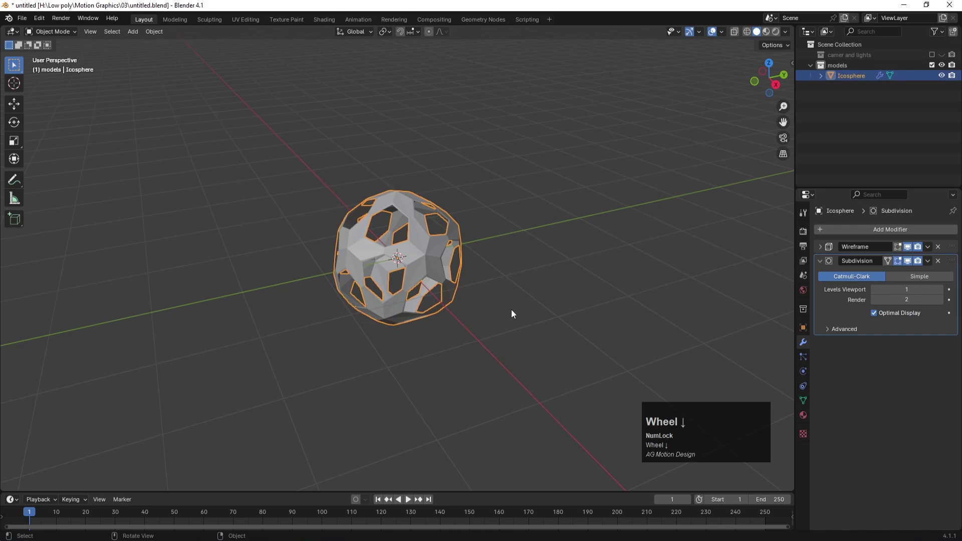
pyautogui.hotkey('shift', 'd')
pyautogui.press('s')
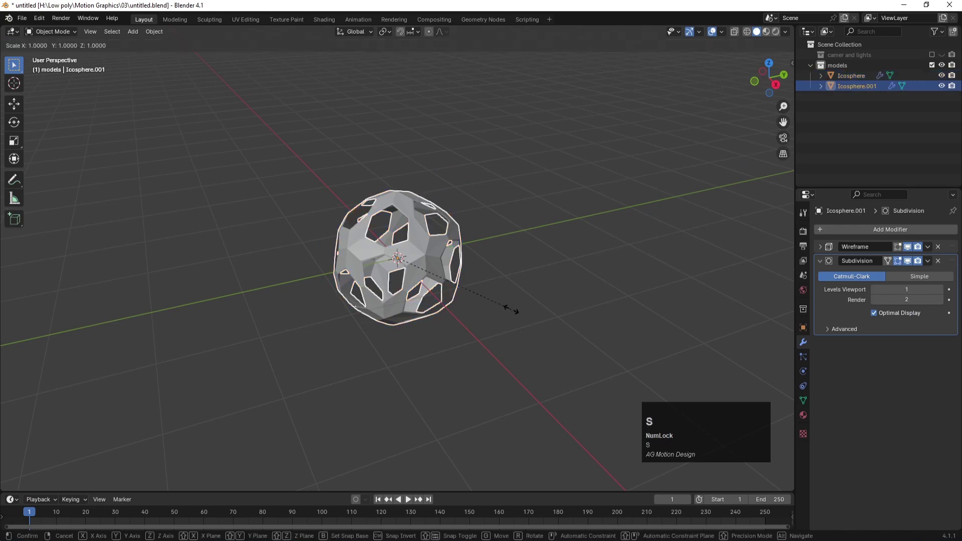
pyautogui.click(596, 305)
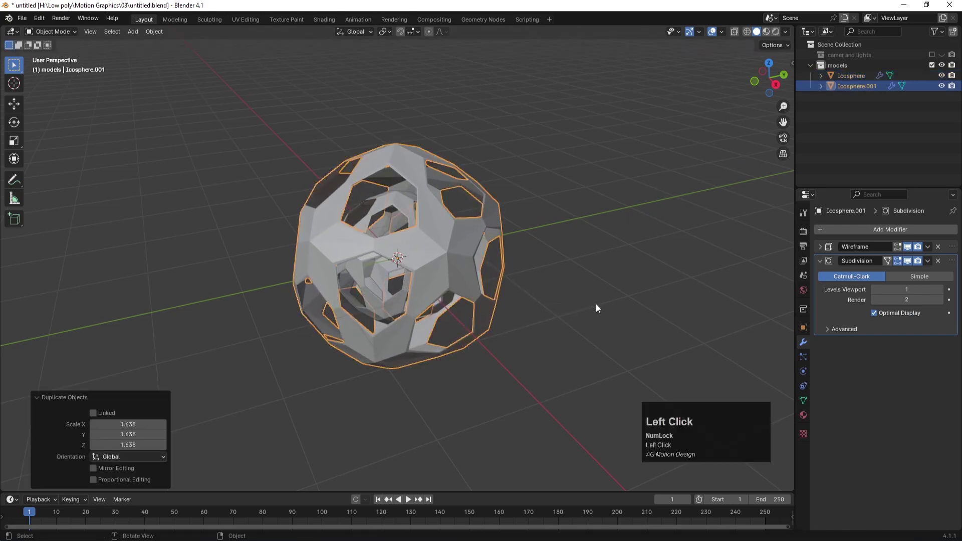
# Set the duplicated icosphere's Subdivision levels to 4 for the viewport and 4 for render.
pyautogui.click(941, 290)
pyautogui.click(940, 290)
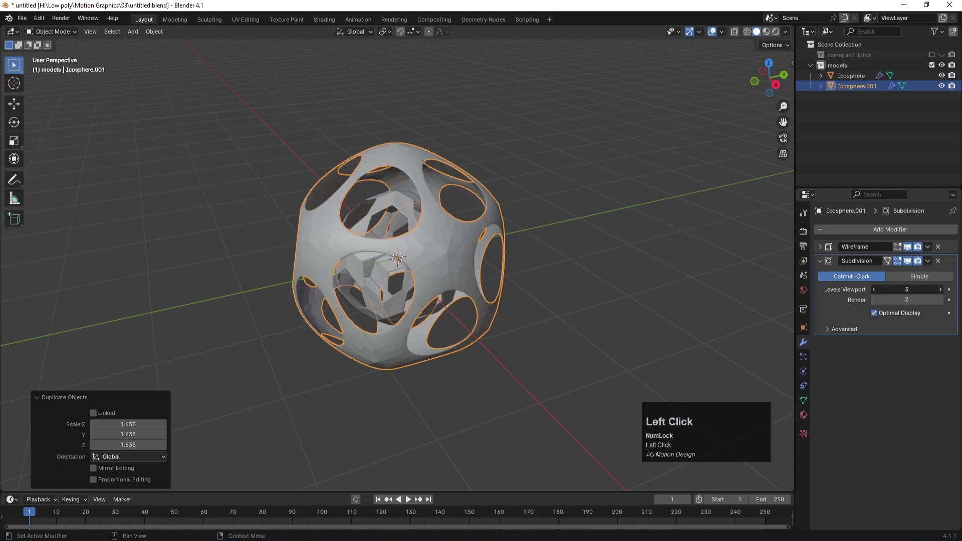
pyautogui.click(940, 290)
pyautogui.click(940, 300)
pyautogui.click(940, 300)
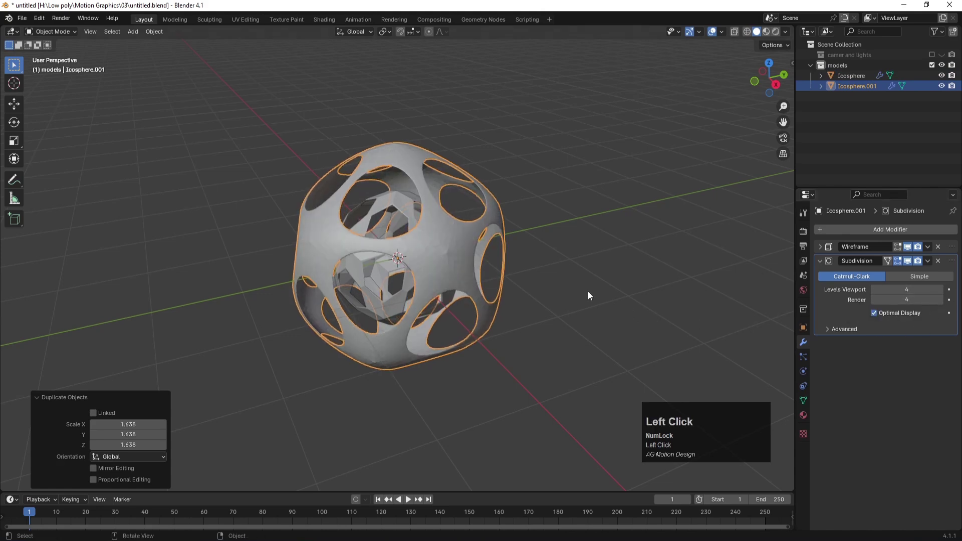
# Apply Shade Smooth to the large outer icosphere and deselect it.
pyautogui.rightClick(458, 260)
pyautogui.click(434, 254)
pyautogui.click(632, 250)
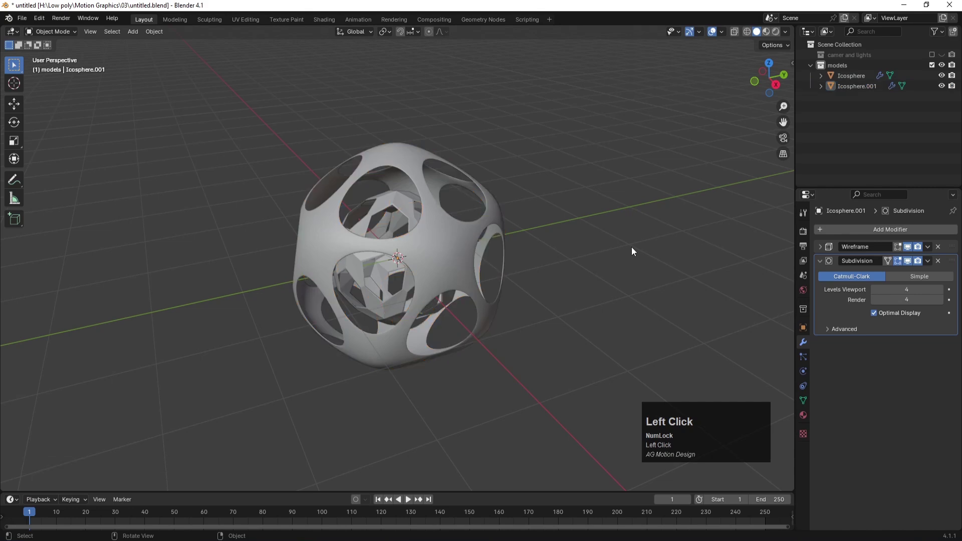
pyautogui.click(546, 315)
# Add a UV Sphere to the models collection and scale it down to fit inside the inner icosphere.
pyautogui.hotkey('shift', 'a')
pyautogui.moveTo(514, 254)
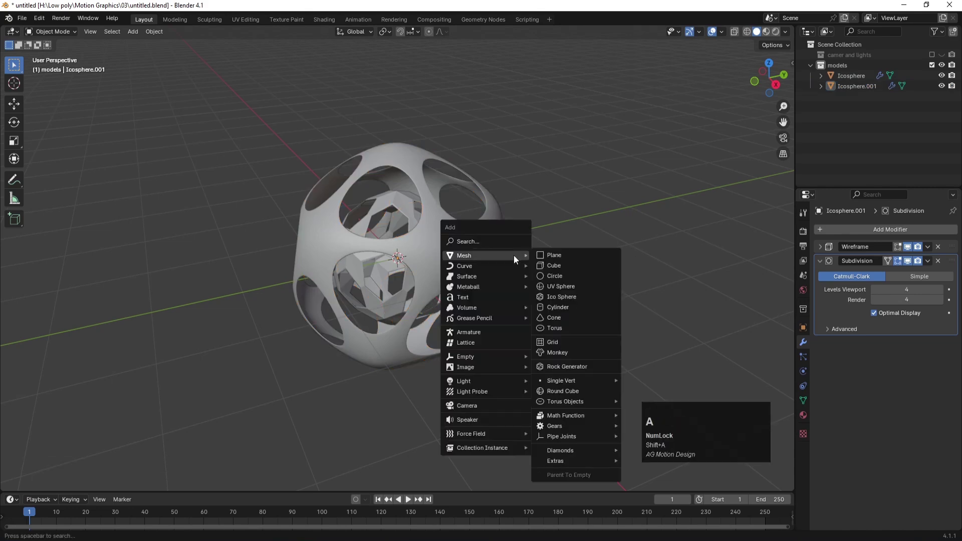
pyautogui.click(576, 287)
pyautogui.press('s')
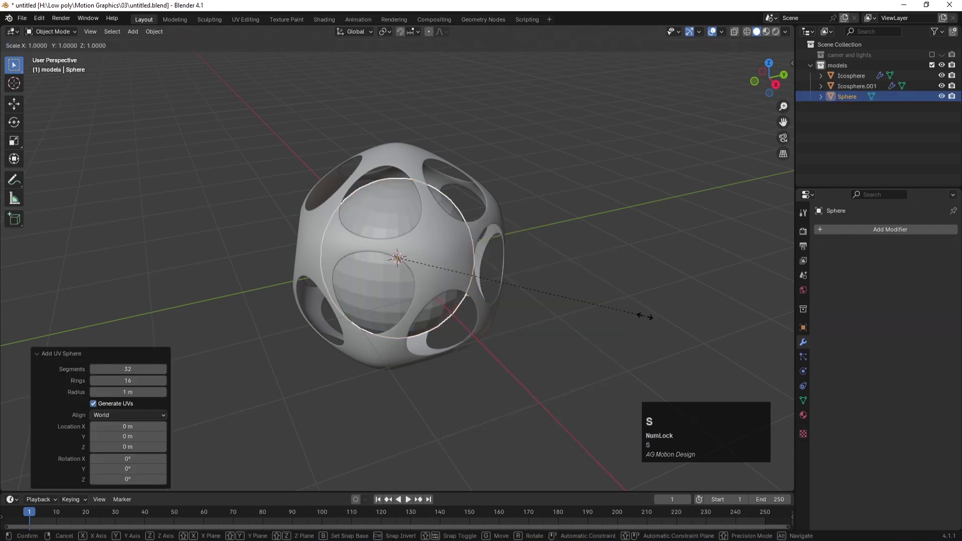
pyautogui.click(503, 279)
# Apply Shade Smooth to the UV sphere in the centre and deselect it.
pyautogui.rightClick(400, 279)
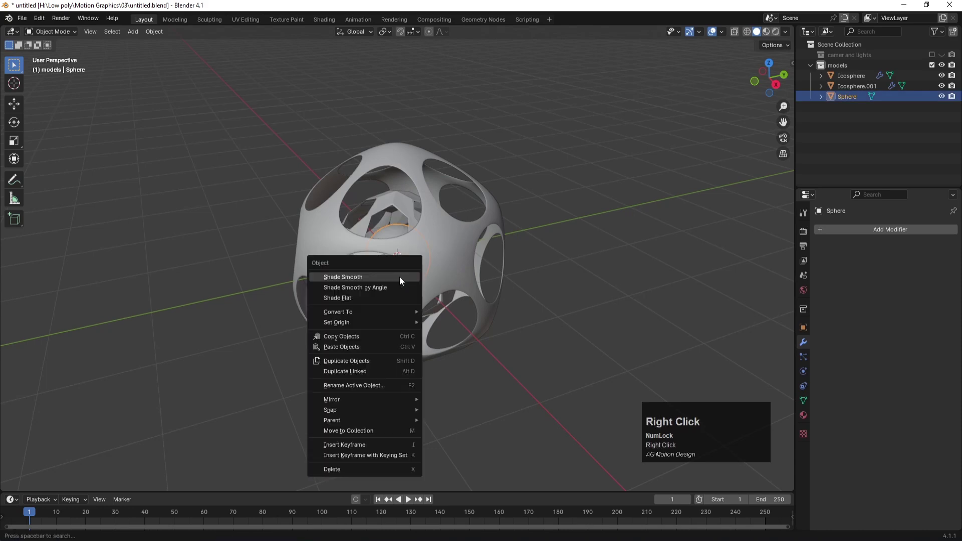
pyautogui.click(374, 280)
pyautogui.click(632, 248)
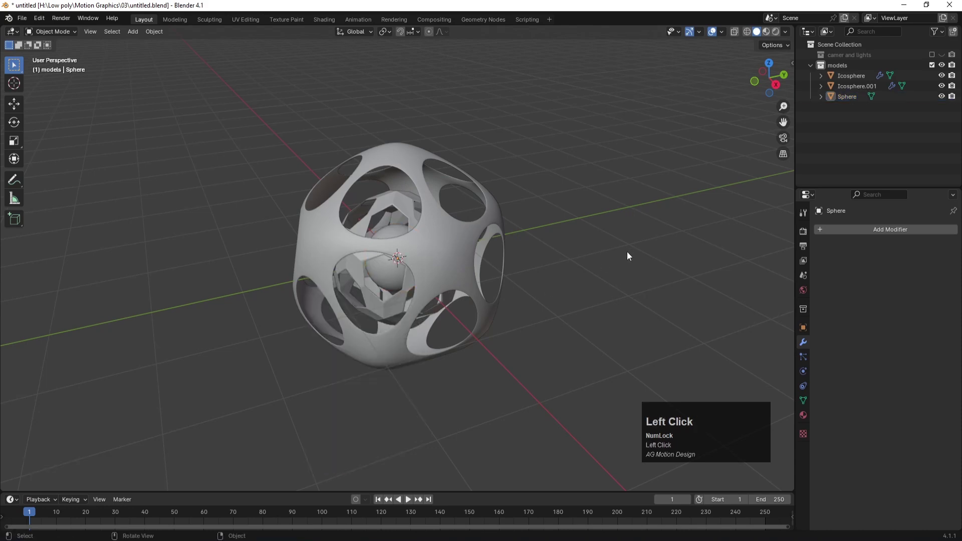
# Apply the outer icosphere's Wireframe and Subdivision modifiers, and select the inner icosphere.
pyautogui.moveTo(414, 269); pyautogui.dragTo(413, 248, button='middle')
pyautogui.click(408, 216)
pyautogui.click(400, 161)
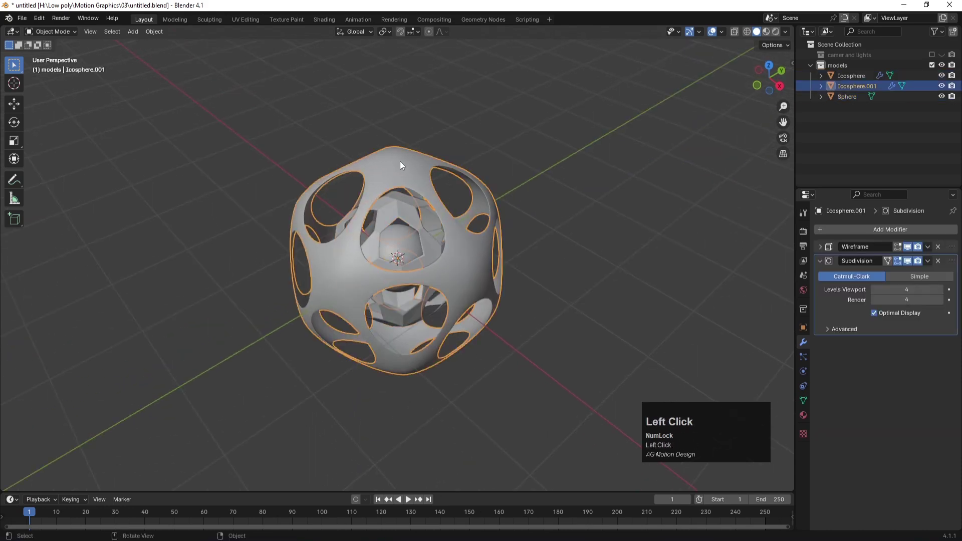
pyautogui.click(626, 157)
pyautogui.moveTo(538, 300); pyautogui.dragTo(504, 277, button='middle')
pyautogui.click(457, 241)
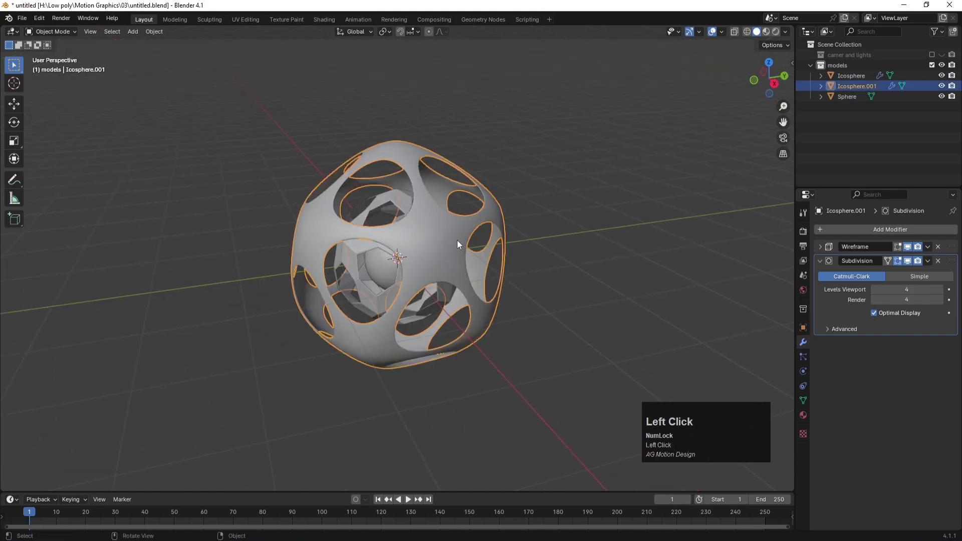
pyautogui.click(928, 246)
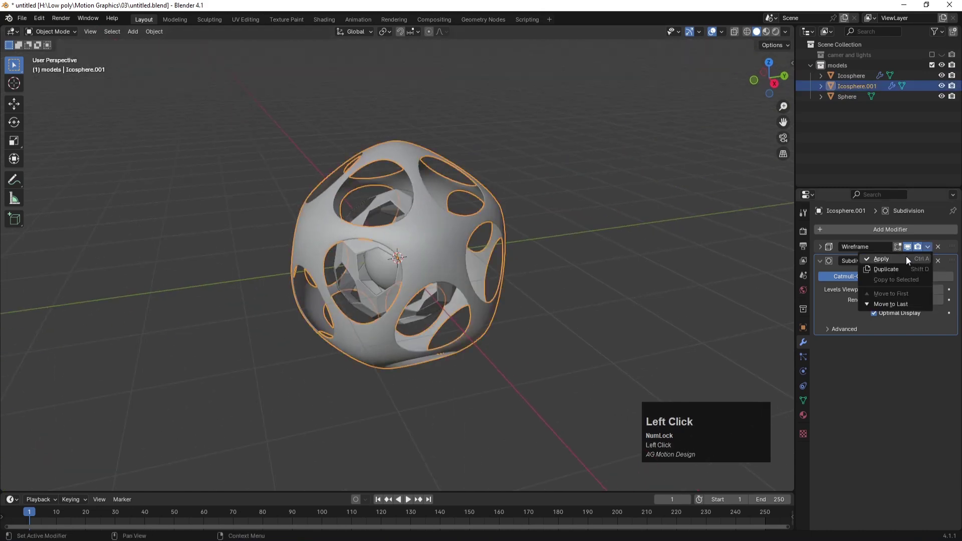
pyautogui.click(906, 256)
pyautogui.click(928, 247)
pyautogui.click(908, 259)
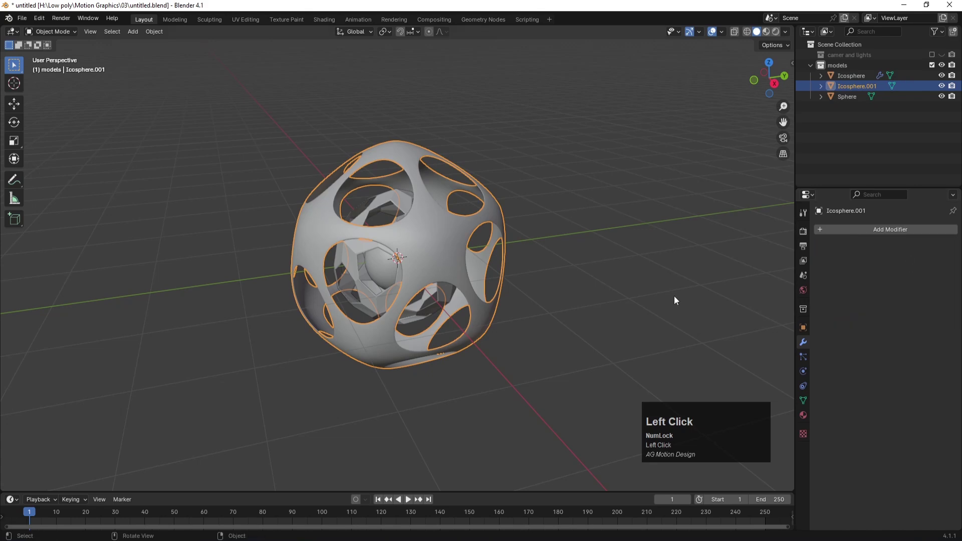
pyautogui.click(671, 300)
pyautogui.click(356, 263)
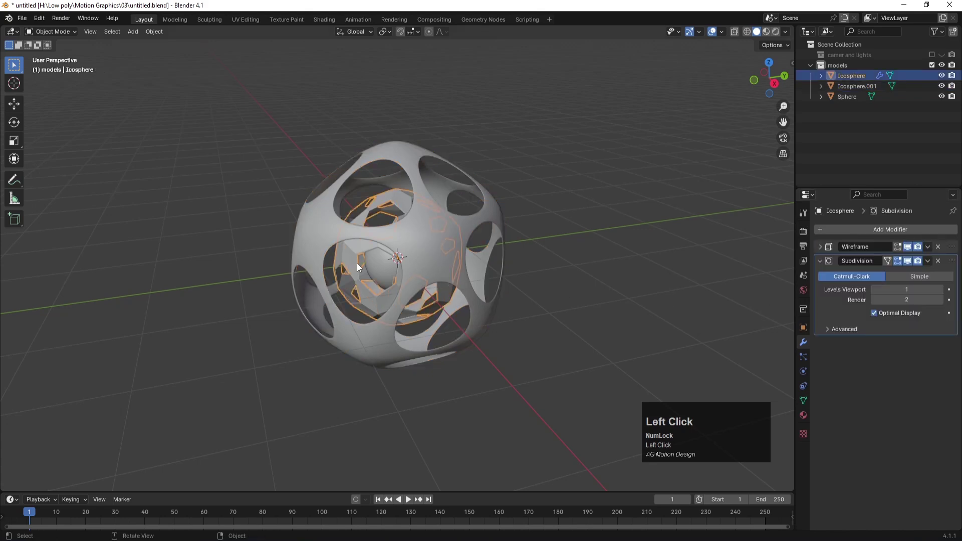
pyautogui.click(927, 261)
pyautogui.click(889, 273)
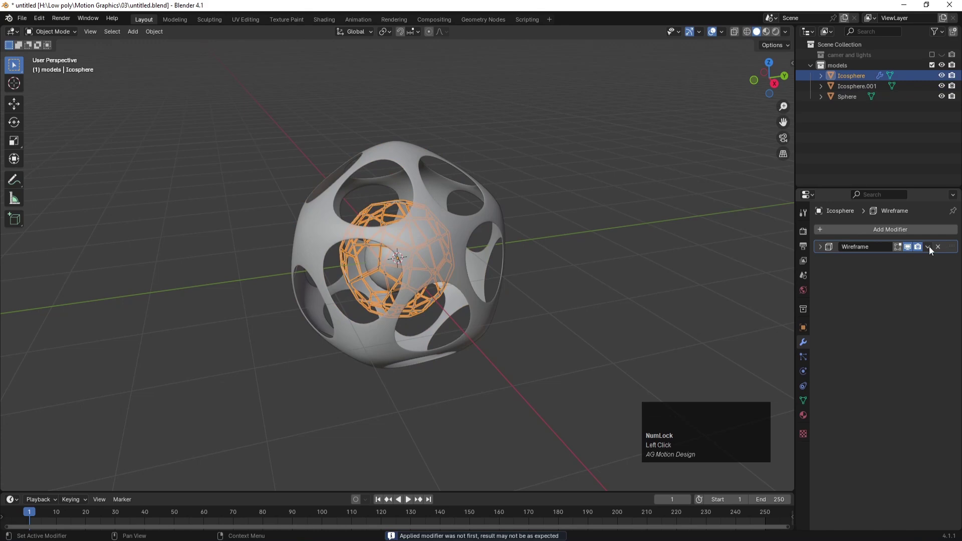
pyautogui.hotkey('ctrl', 'z')
# Apply the inner icosphere's Wireframe modifier first and its Subdivision modifier second, leaving nothing selected.
pyautogui.click(929, 246)
pyautogui.click(912, 258)
pyautogui.click(928, 248)
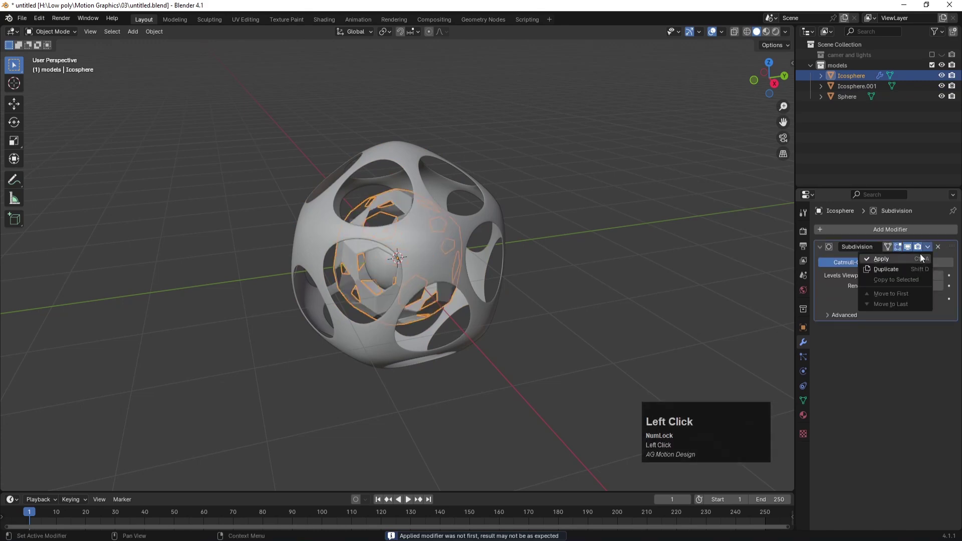
pyautogui.click(911, 257)
pyautogui.scroll(-2, 618, 325)
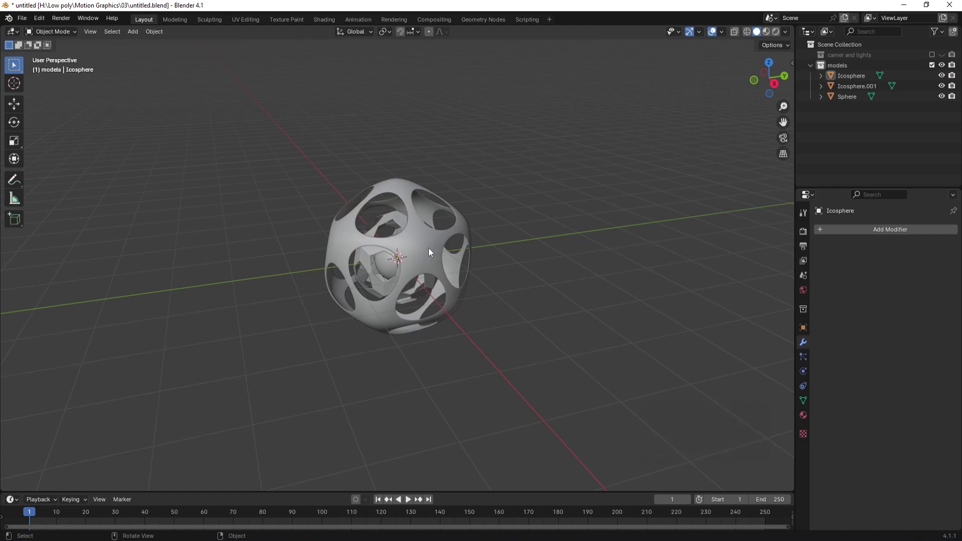
# Save the file, then collapse the models collection and exclude it from the view layer.
pyautogui.hotkey('ctrl', 's')
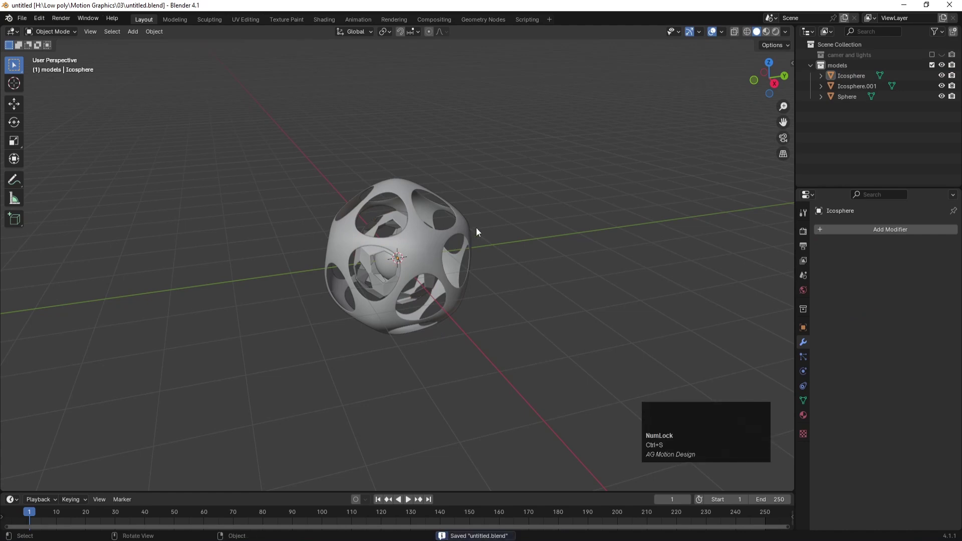
pyautogui.click(810, 66)
pyautogui.click(932, 66)
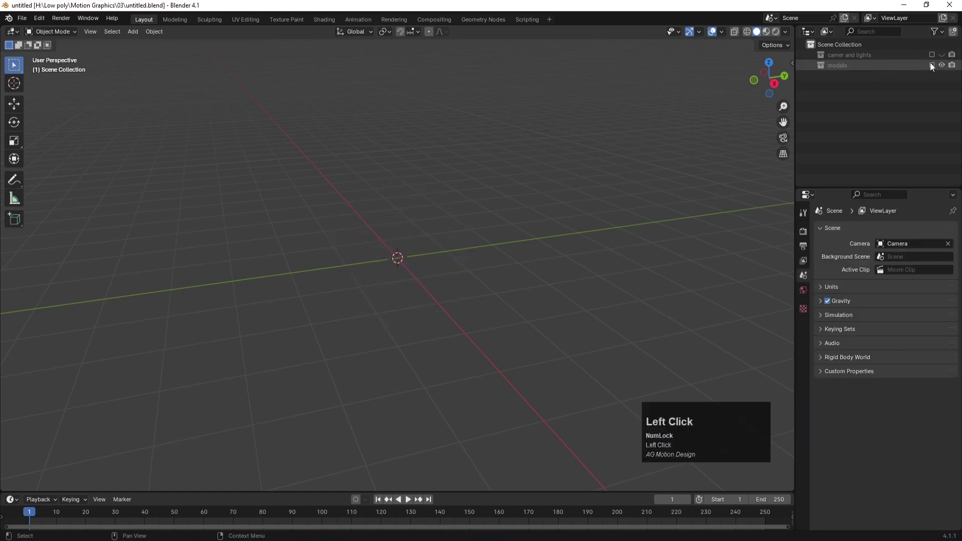
# Create a new collection in the scene and name it "Geometry".
pyautogui.rightClick(844, 124)
pyautogui.click(826, 122)
pyautogui.doubleClick(841, 76)
pyautogui.write('Geometyr')
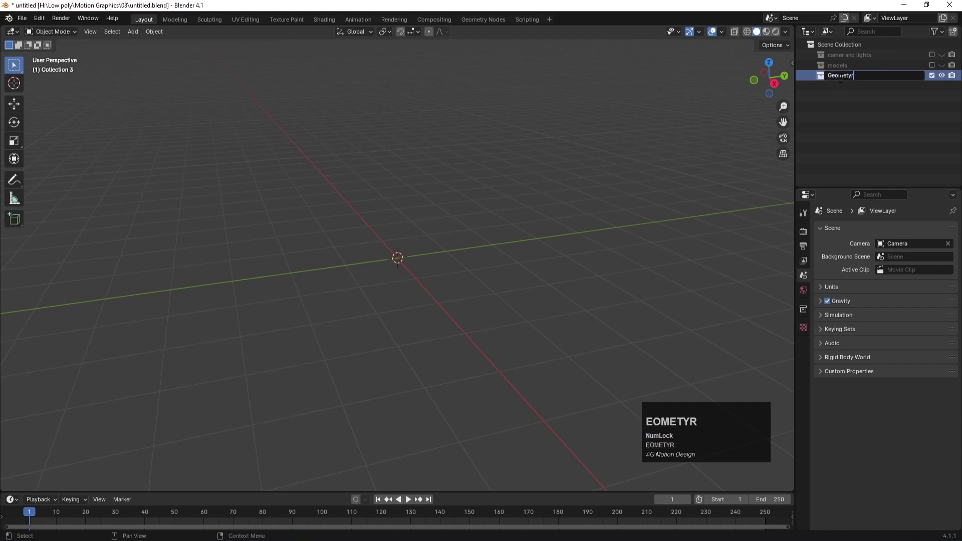
pyautogui.press('Return')
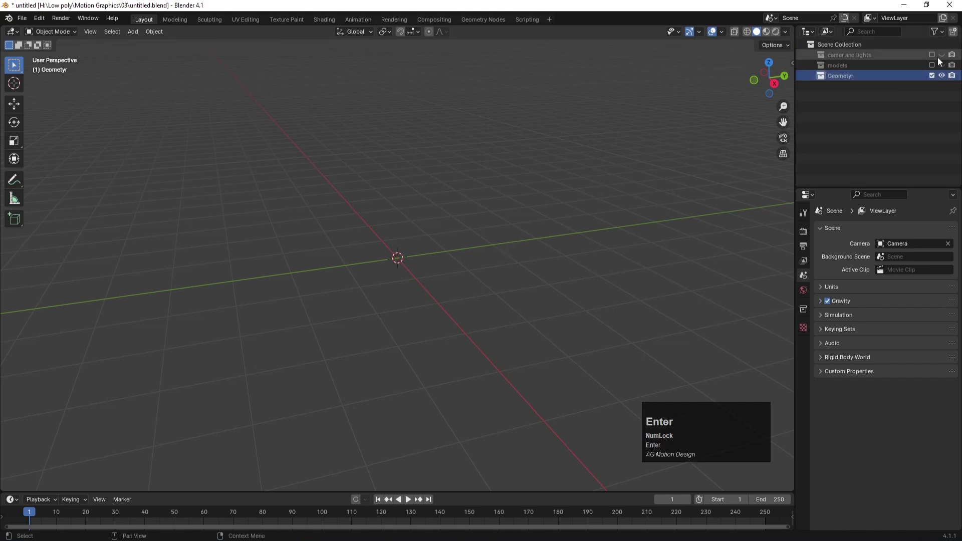
pyautogui.doubleClick(857, 77)
pyautogui.press('BackSpace')
pyautogui.press('BackSpace')
pyautogui.write('ry')
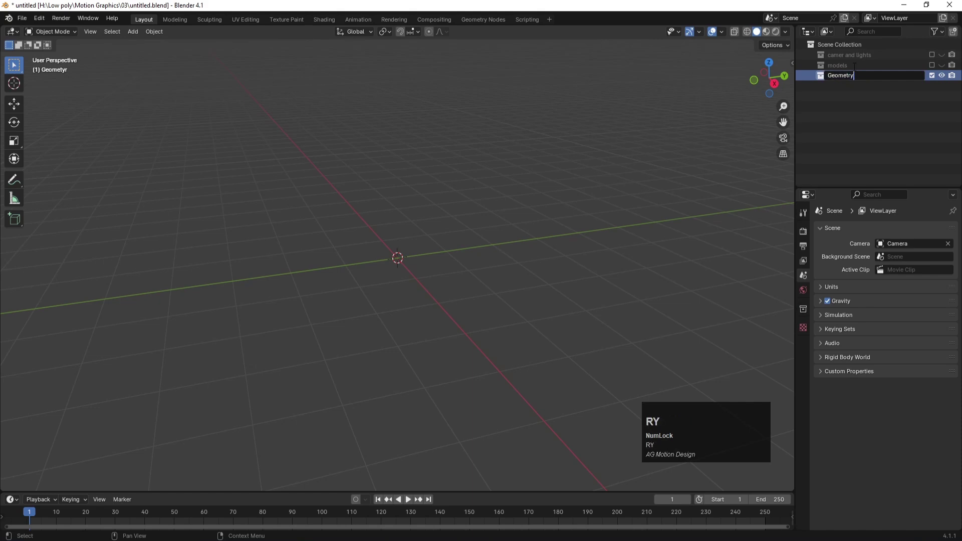
pyautogui.press('Return')
pyautogui.press('Num_Lock')
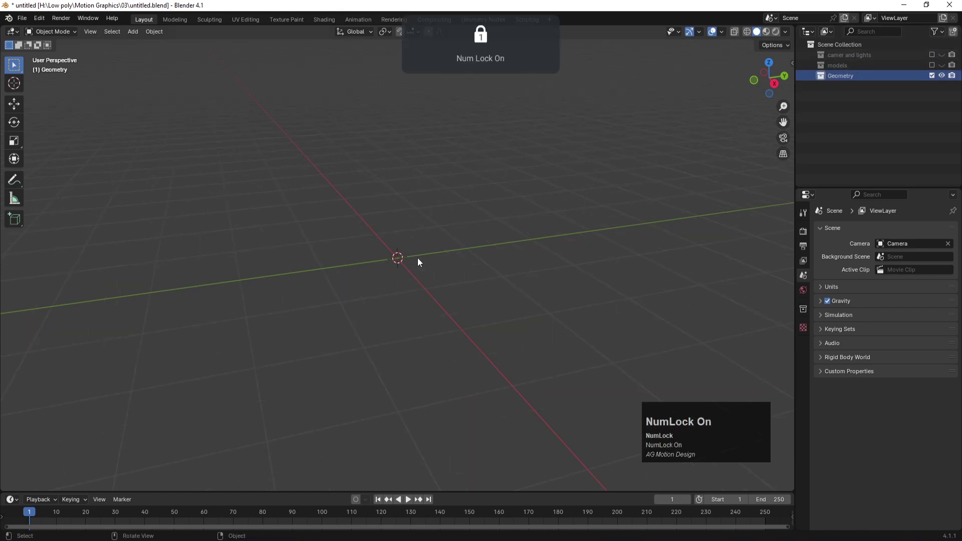
# Add a Cube mesh to the Geometry collection.
pyautogui.hotkey('shift', 'a')
pyautogui.moveTo(417, 258)
pyautogui.click(460, 267)
pyautogui.scroll(-4, 452, 273)
pyautogui.moveTo(411, 245); pyautogui.dragTo(430, 267, button='middle')
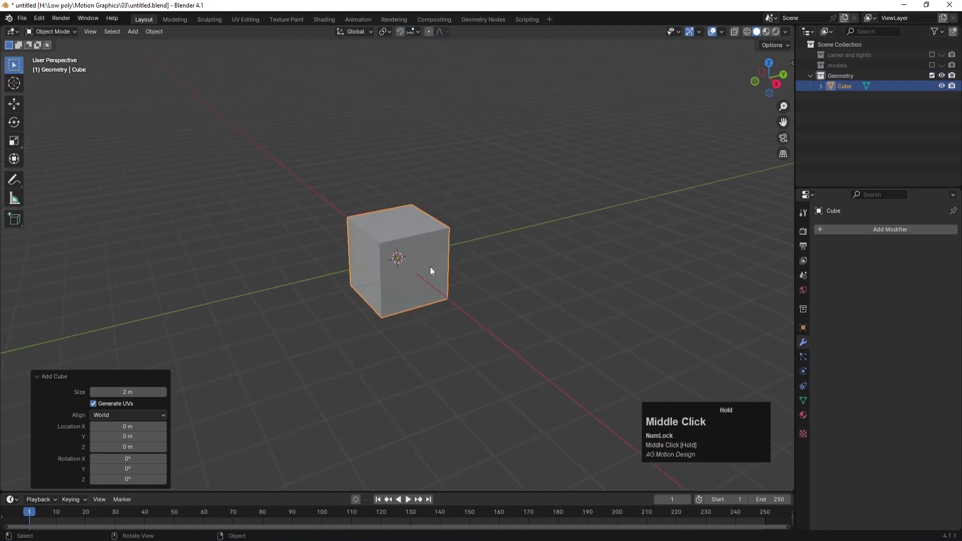
# Switch to the Geometry Nodes workspace, create a new node tree for the cube and spread its Group Input and Group Output nodes apart.
pyautogui.click(482, 15)
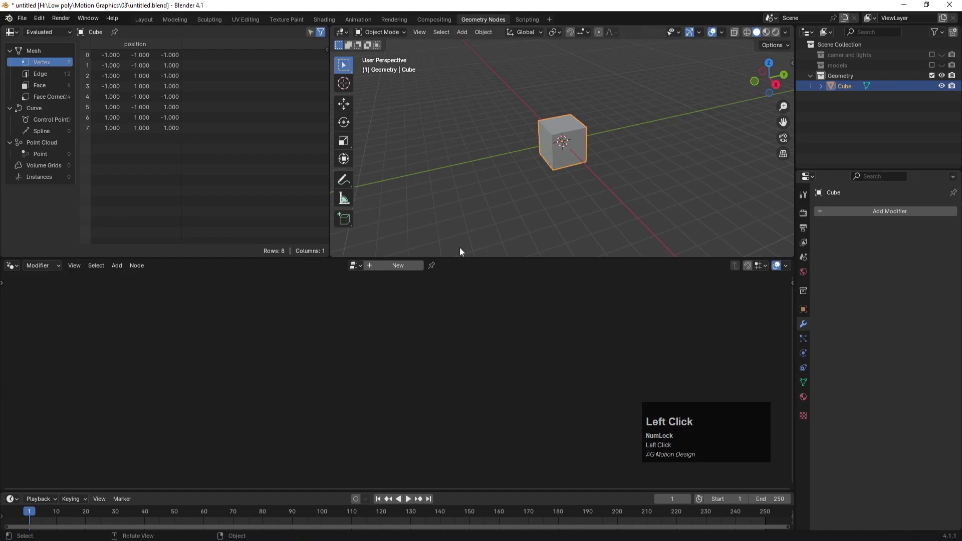
pyautogui.click(406, 268)
pyautogui.moveTo(276, 388); pyautogui.dragTo(260, 387)
pyautogui.moveTo(518, 385); pyautogui.dragTo(535, 383)
pyautogui.click(346, 355)
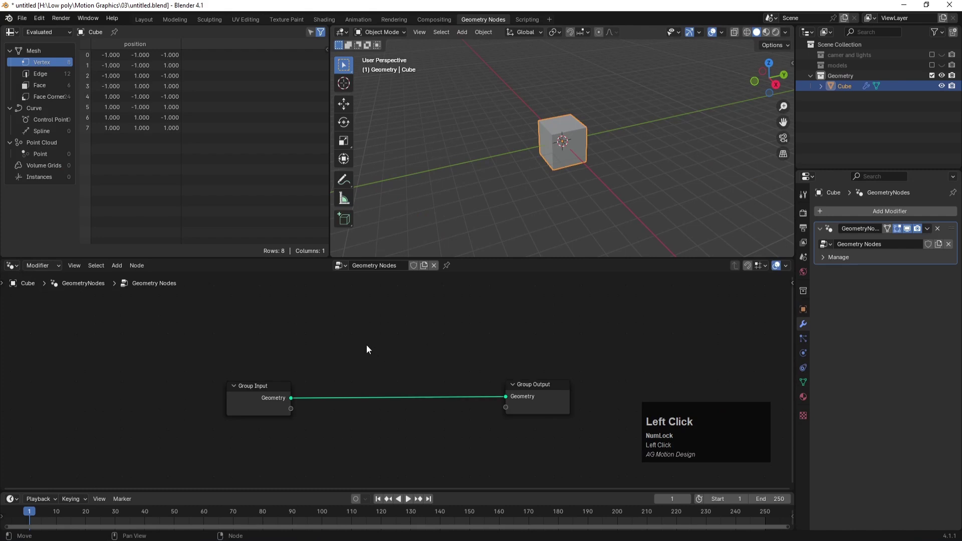
# Add an Ico Sphere node feeding the Group Output in place of the Group Input, and move both nodes away from the output.
pyautogui.press('space')
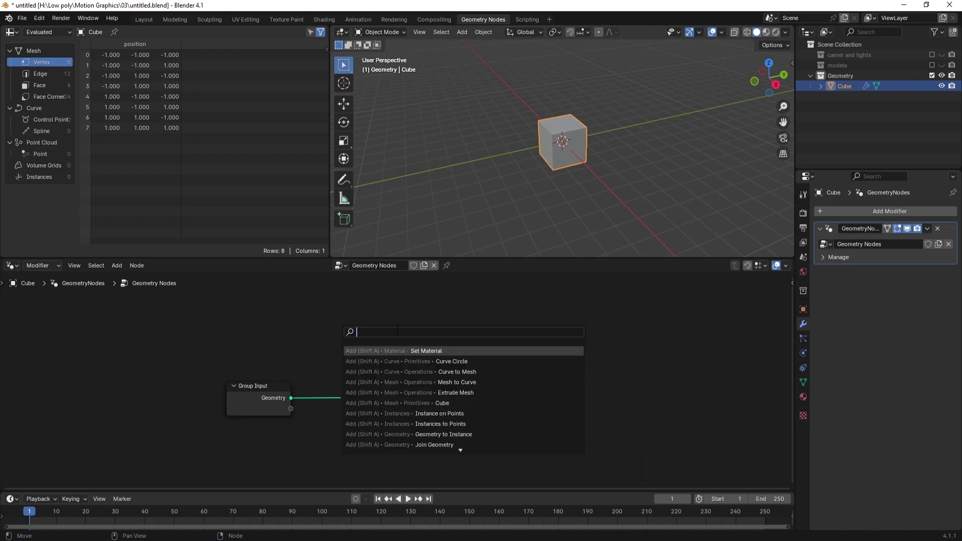
pyautogui.write('ic')
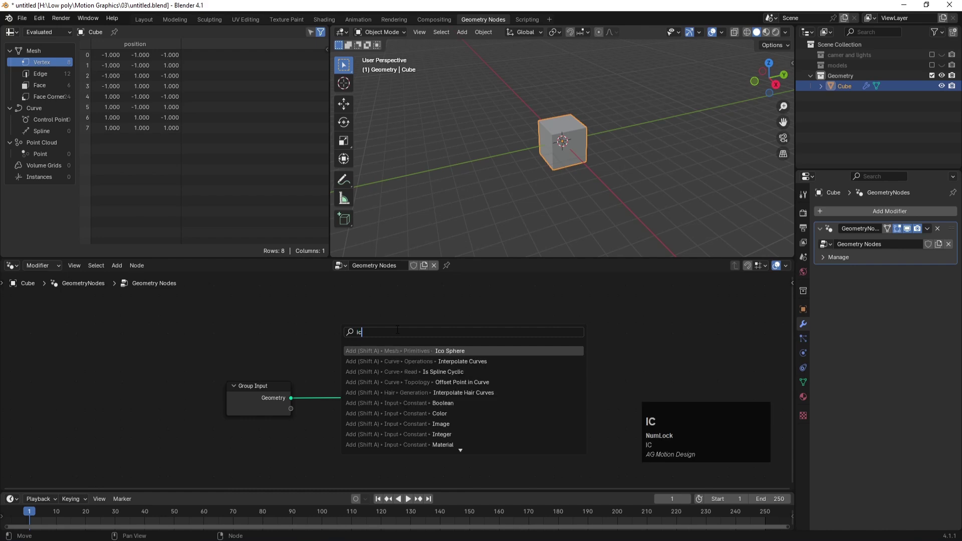
pyautogui.click(437, 351)
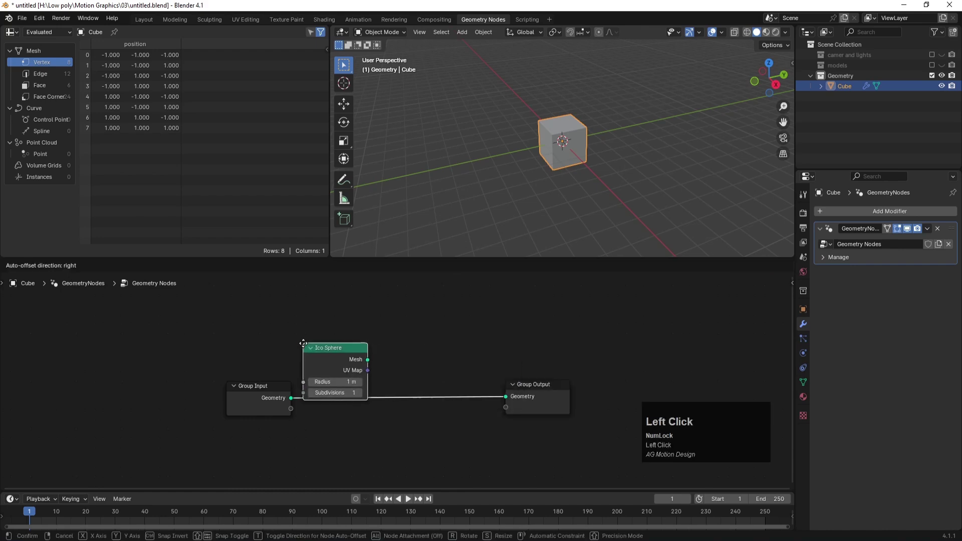
pyautogui.click(327, 374)
pyautogui.moveTo(280, 383); pyautogui.dragTo(97, 378)
pyautogui.moveTo(345, 380); pyautogui.dragTo(203, 366)
pyautogui.scroll(2, 572, 158)
pyautogui.scroll(1, 573, 157)
pyautogui.keyDown('shift'); pyautogui.moveTo(605, 126); pyautogui.dragTo(575, 150, button='middle'); pyautogui.keyUp('shift')
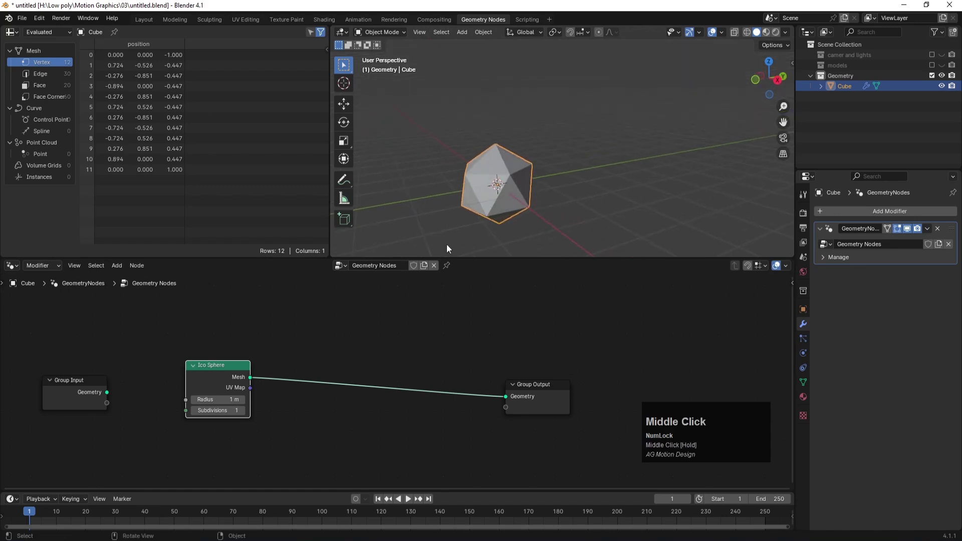
# Insert a Mesh to Curve node between the Ico Sphere and Group Output nodes.
pyautogui.press('space')
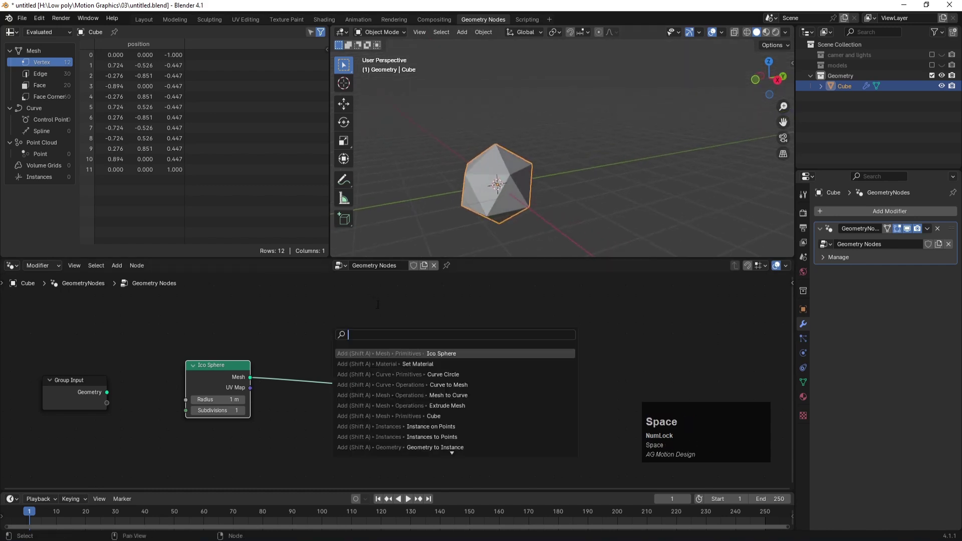
pyautogui.write('curv')
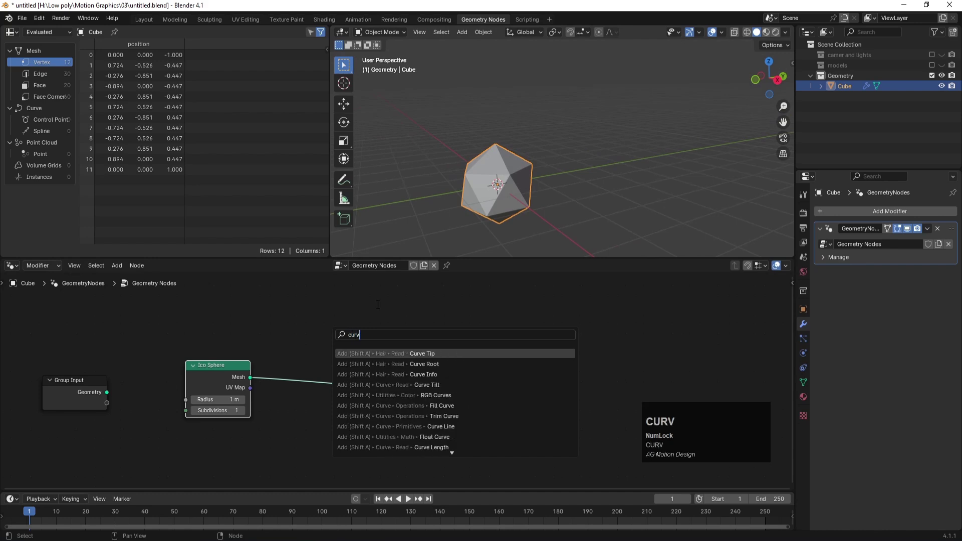
pyautogui.write('e')
pyautogui.hotkey('ctrl', 'a')
pyautogui.write('mesh to')
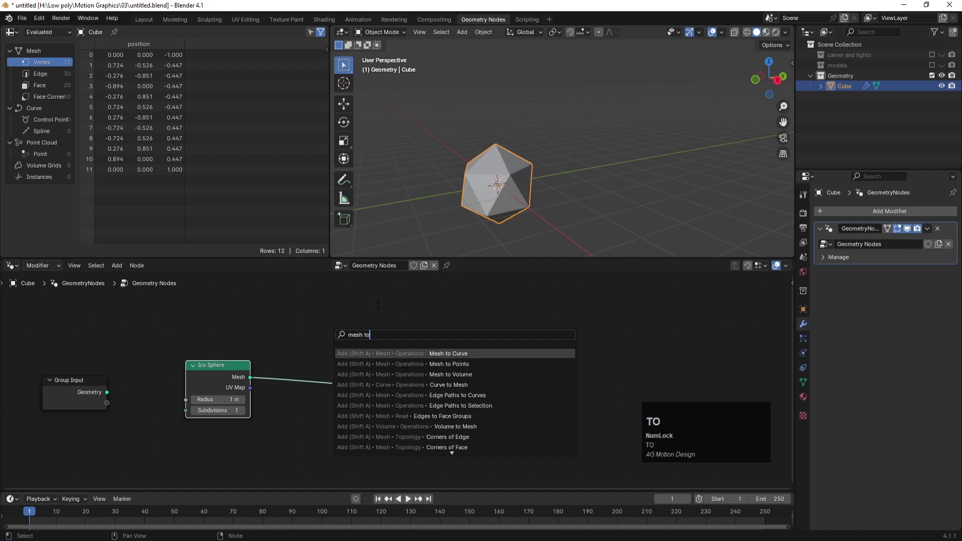
pyautogui.click(460, 353)
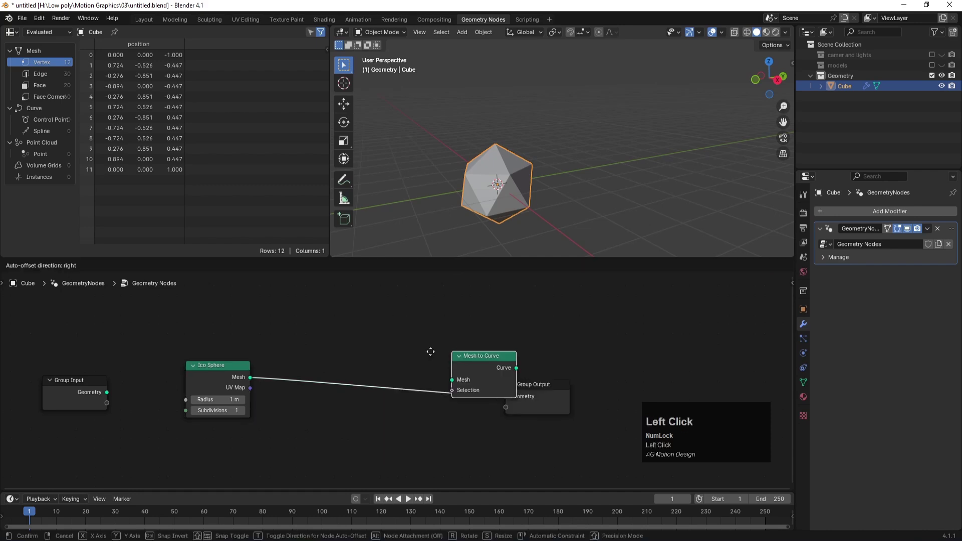
pyautogui.click(313, 355)
# Insert a Curve to Mesh node between Mesh to Curve and Group Output, and nudge the output node away from it.
pyautogui.scroll(3, 498, 158)
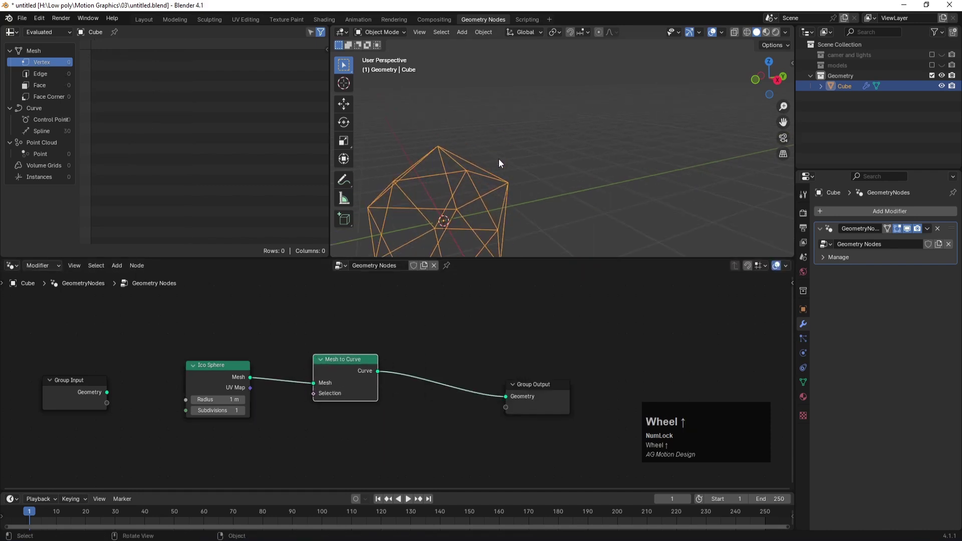
pyautogui.keyDown('shift'); pyautogui.moveTo(526, 186); pyautogui.dragTo(581, 127, button='middle'); pyautogui.keyUp('shift')
pyautogui.press('space')
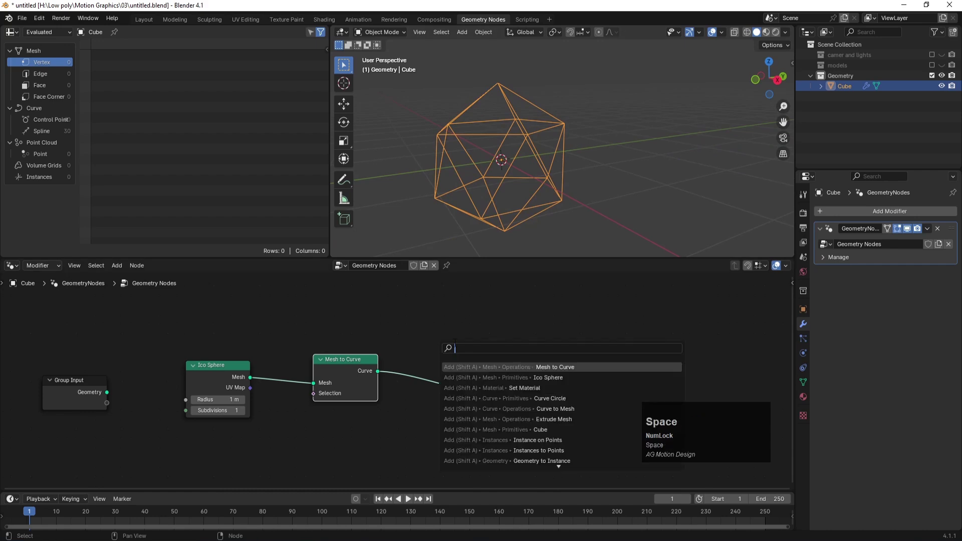
pyautogui.write('curve')
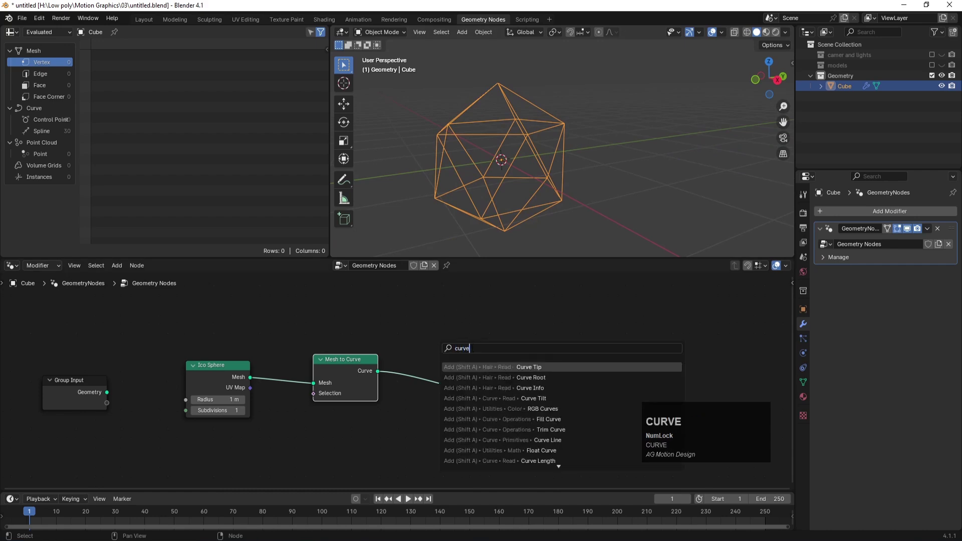
pyautogui.write(' to')
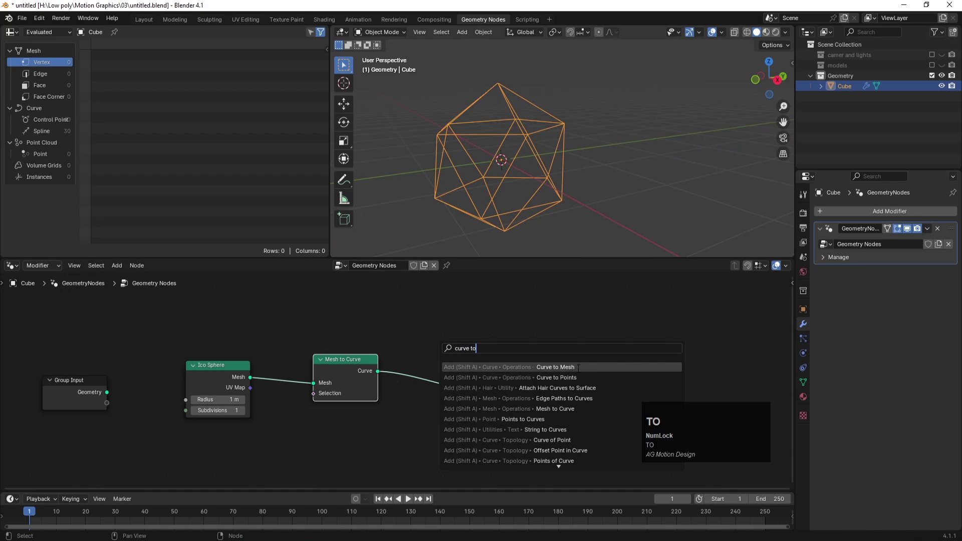
pyautogui.click(596, 368)
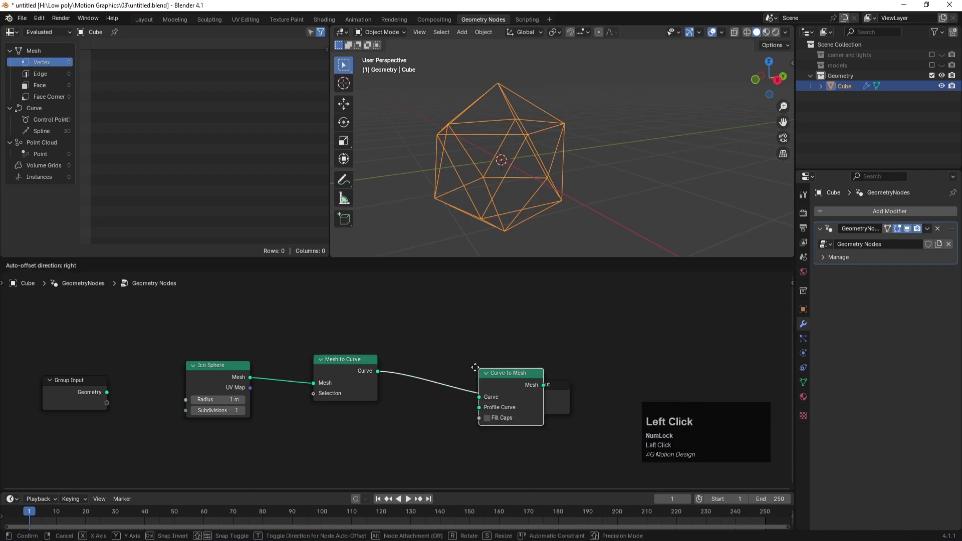
pyautogui.click(402, 358)
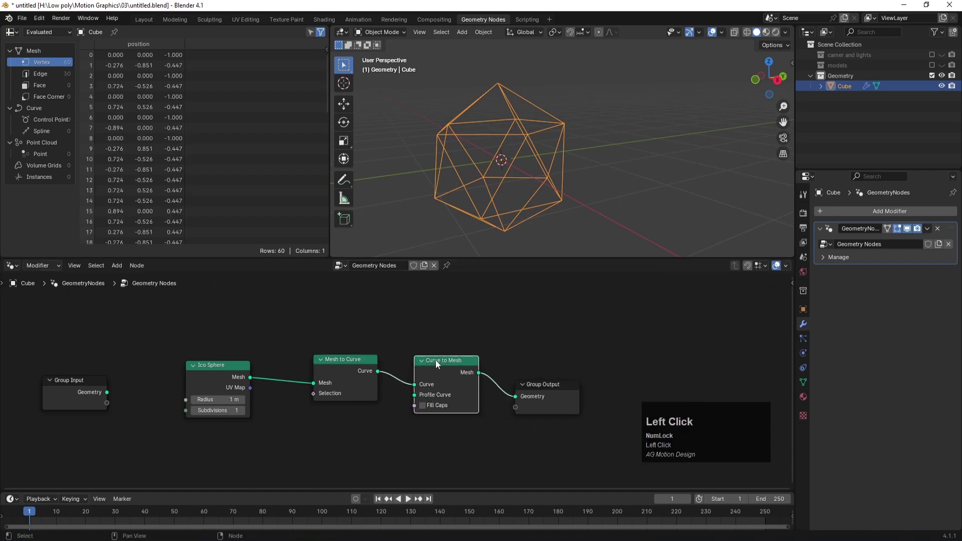
pyautogui.moveTo(534, 383); pyautogui.dragTo(537, 383)
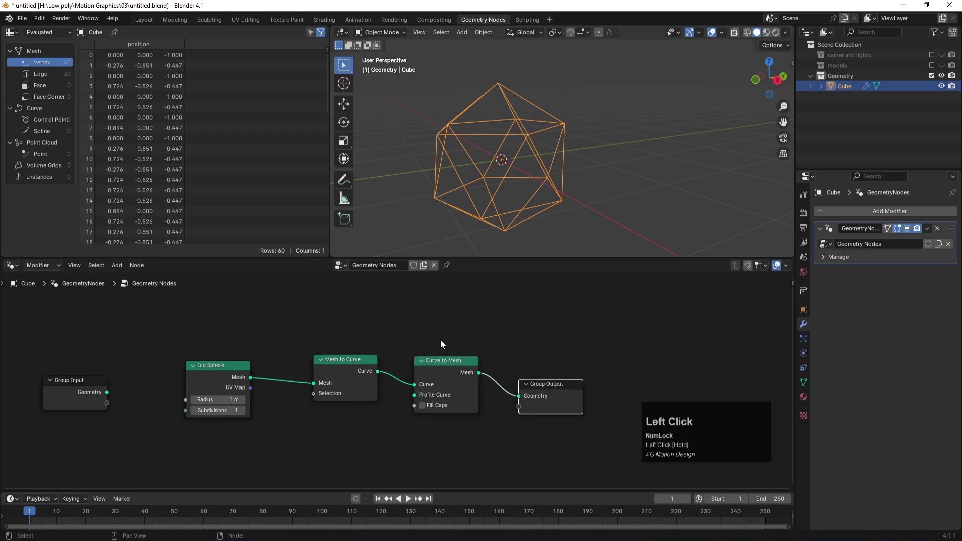
# Add a Curve Circle node below Mesh to Curve and connect it to the Profile Curve of Curve to Mesh.
pyautogui.scroll(3, 525, 125)
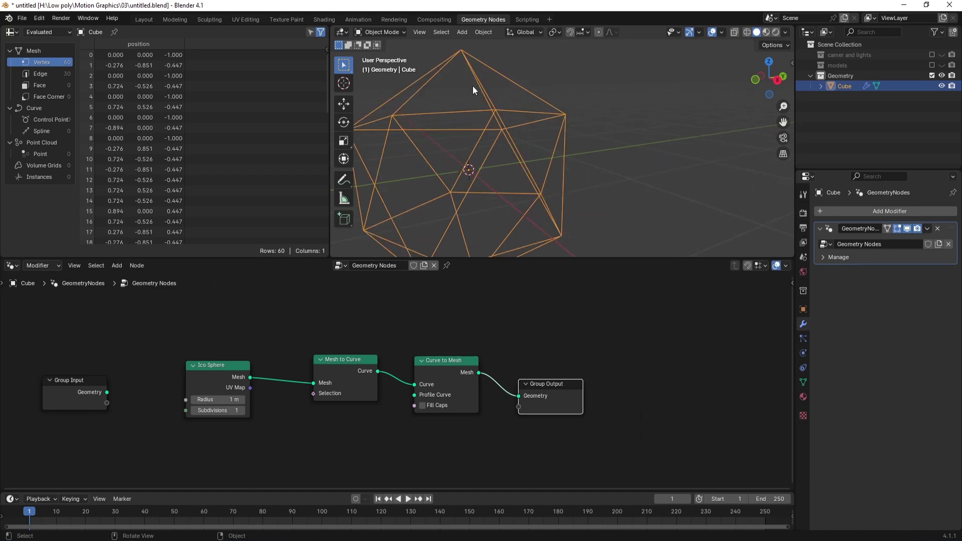
pyautogui.press('space')
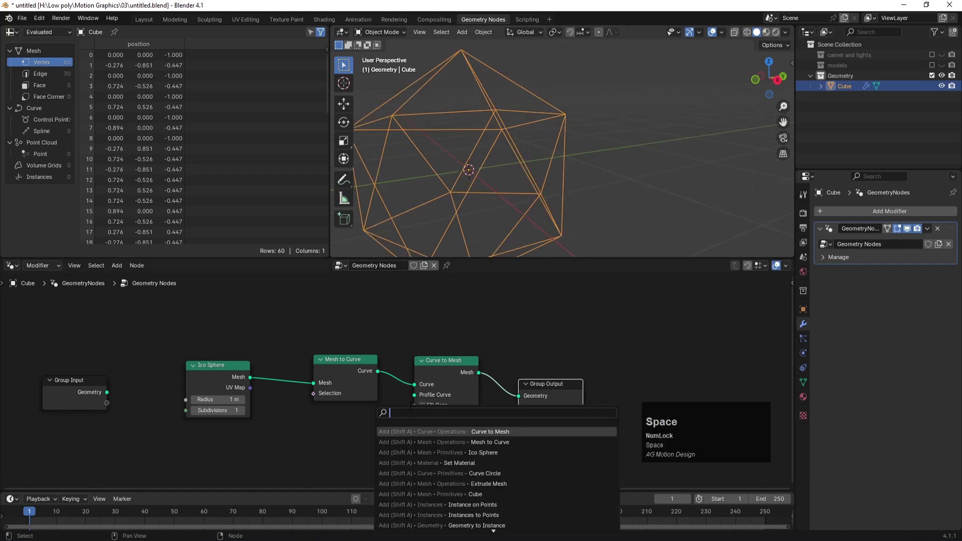
pyautogui.write('circle')
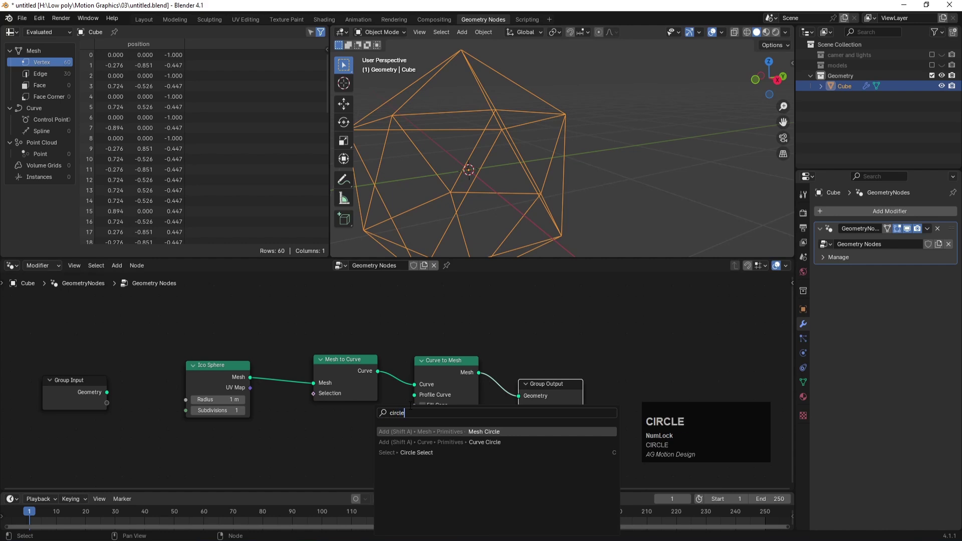
pyautogui.click(401, 442)
pyautogui.click(317, 427)
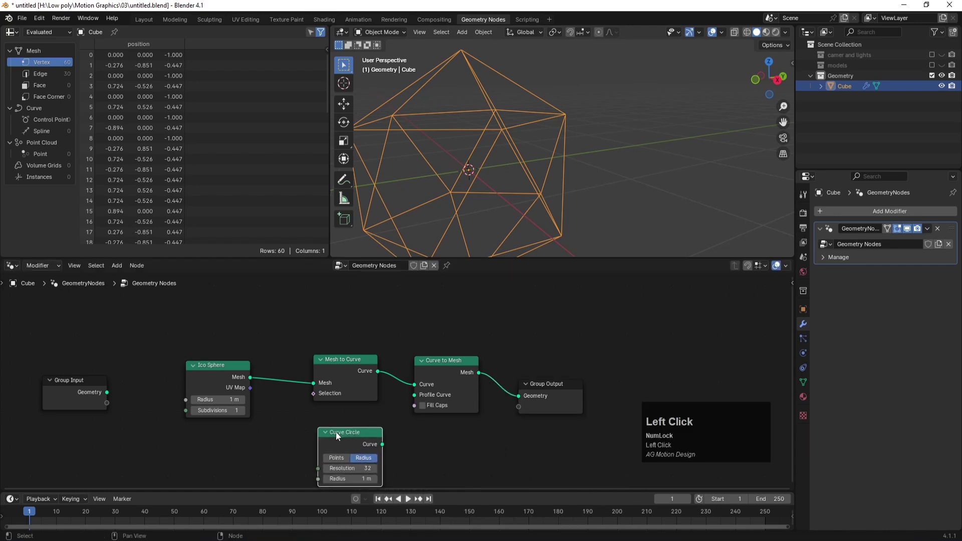
pyautogui.moveTo(383, 445); pyautogui.dragTo(412, 395)
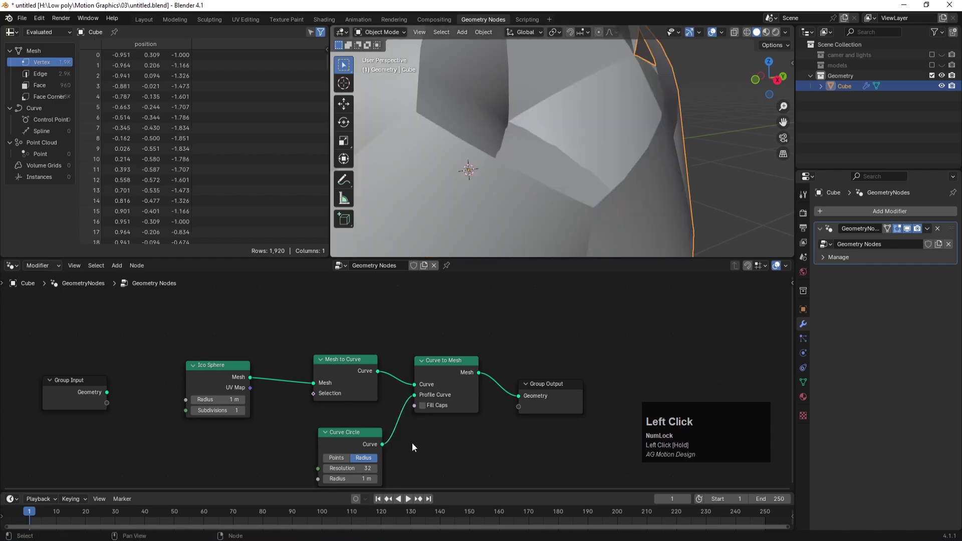
# Set the Curve Circle node's radius to 0.02 m.
pyautogui.click(358, 479)
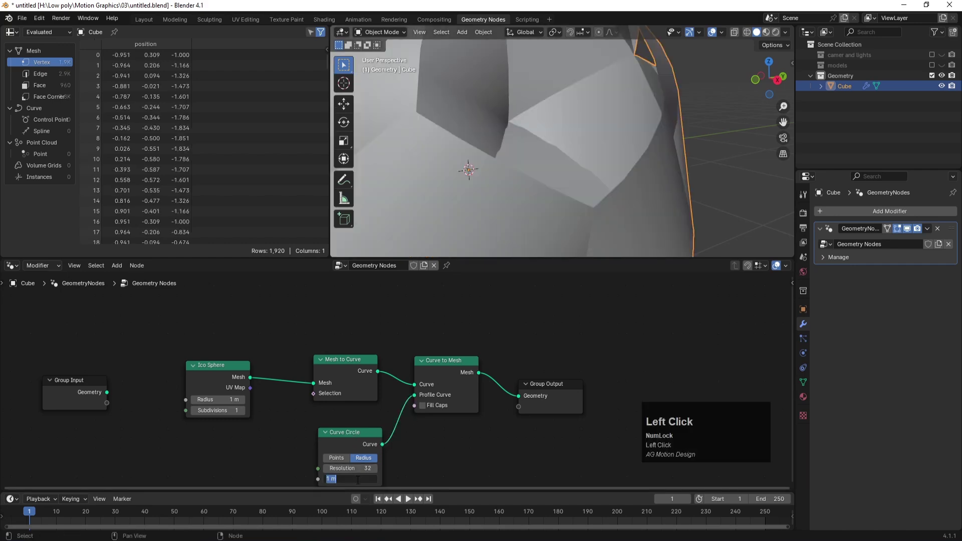
pyautogui.press('BackSpace')
pyautogui.write('.02')
pyautogui.press('Return')
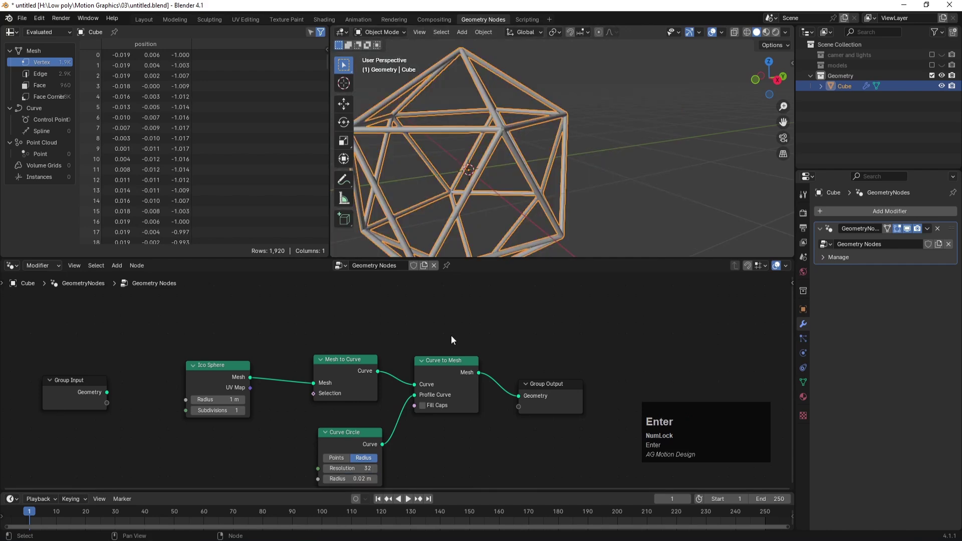
# Set the Curve Circle node's radius to 0.005 m and deselect the cube object.
pyautogui.click(346, 479)
pyautogui.write('0.005')
pyautogui.press('Return')
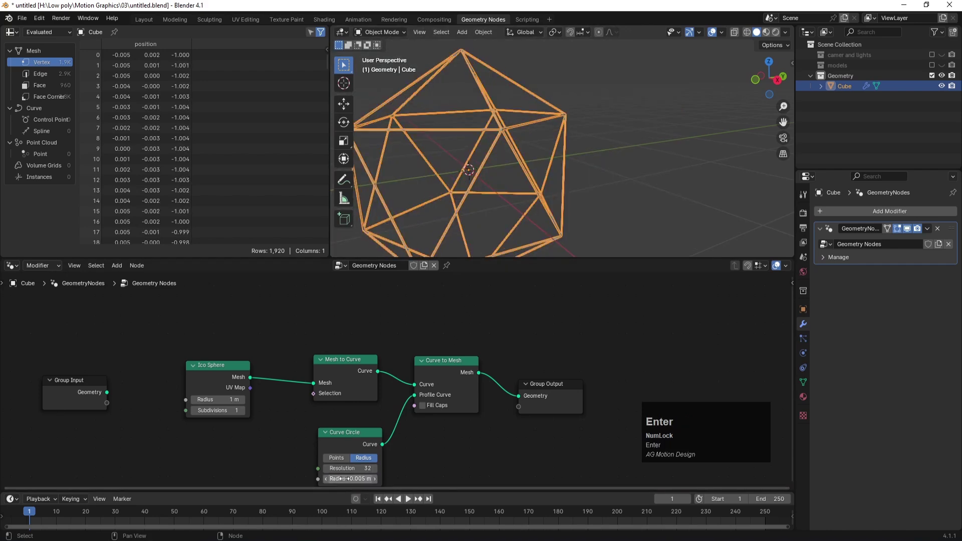
pyautogui.click(645, 157)
pyautogui.scroll(-3, 505, 156)
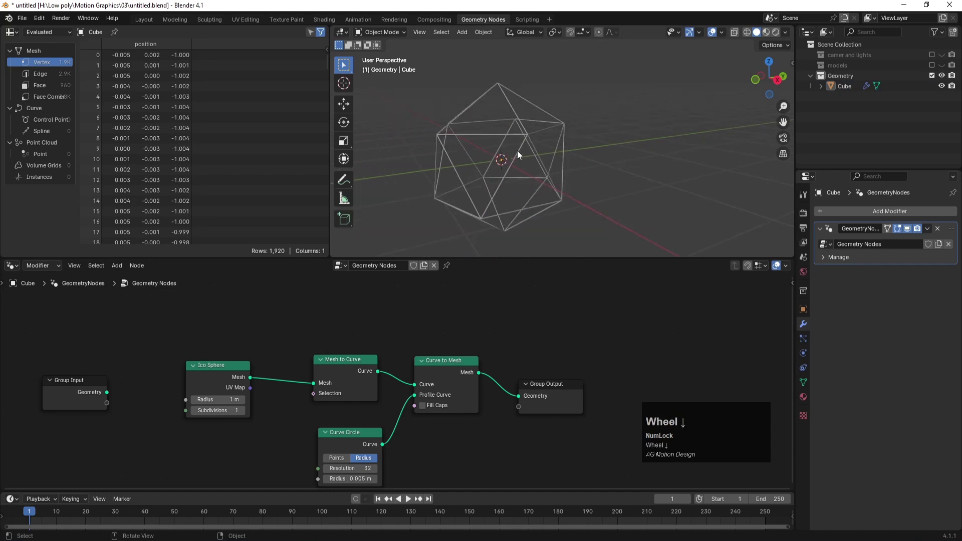
# Move the two curve conversion nodes and Curve Circle above the Ico Sphere's row, and shift Group Output away to make room.
pyautogui.scroll(-2, 293, 386)
pyautogui.moveTo(335, 339); pyautogui.dragTo(427, 443)
pyautogui.moveTo(425, 362); pyautogui.dragTo(423, 334)
pyautogui.moveTo(357, 393); pyautogui.dragTo(347, 392)
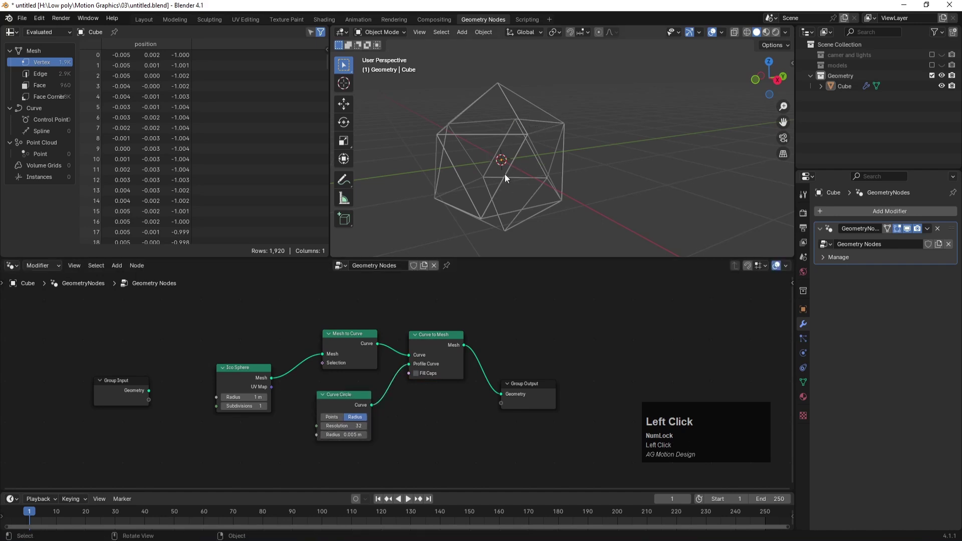
pyautogui.moveTo(524, 382); pyautogui.dragTo(597, 351)
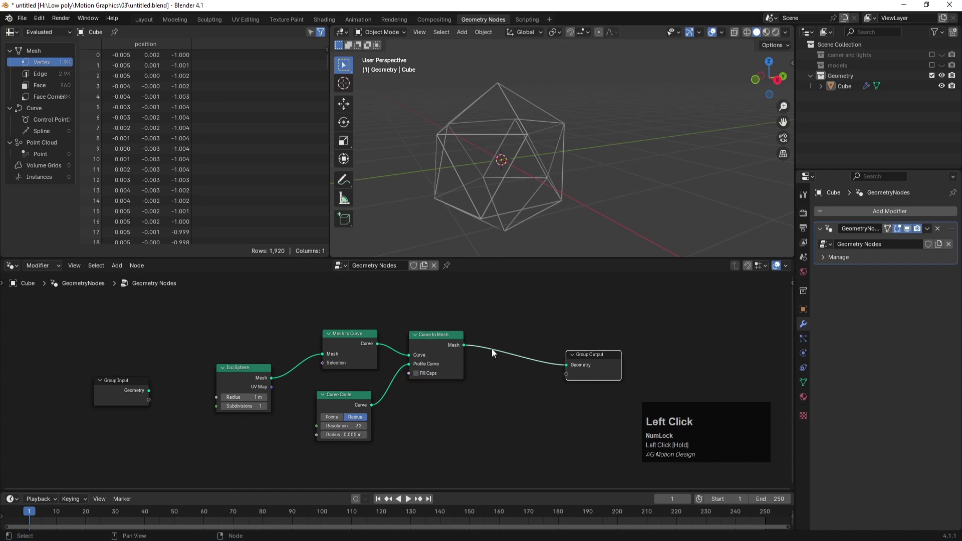
# Insert a Join Geometry node between Curve to Mesh and Group Output.
pyautogui.press('space')
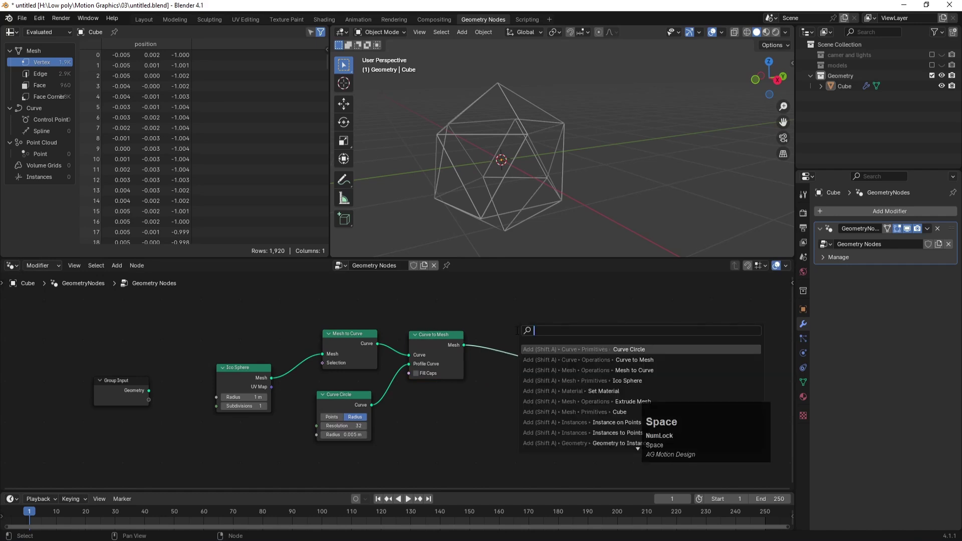
pyautogui.write('jou')
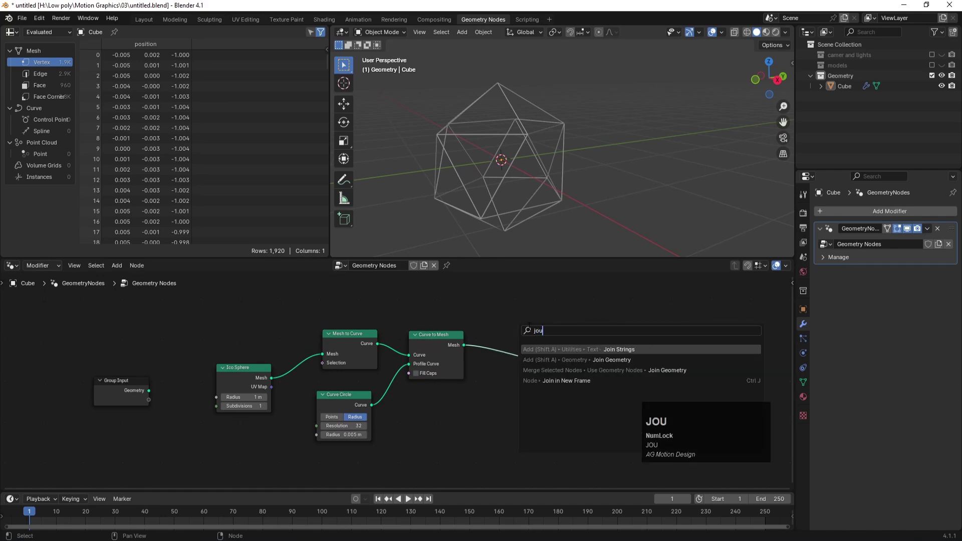
pyautogui.press('Down')
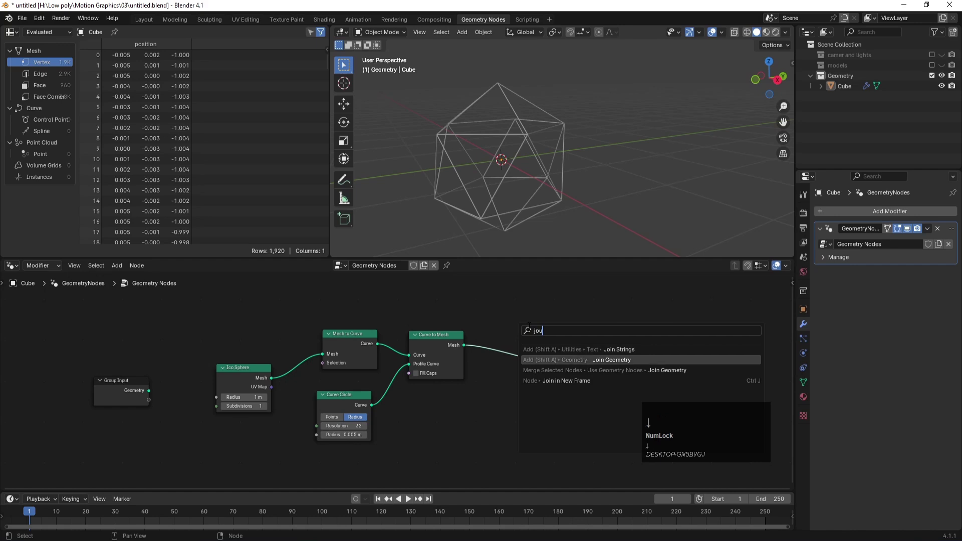
pyautogui.press('Return')
pyautogui.click(558, 359)
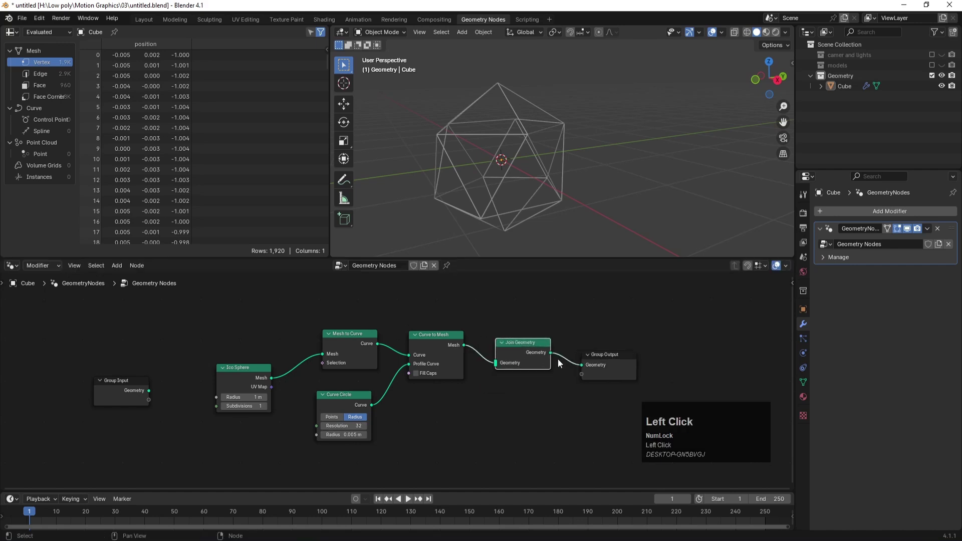
pyautogui.press('space')
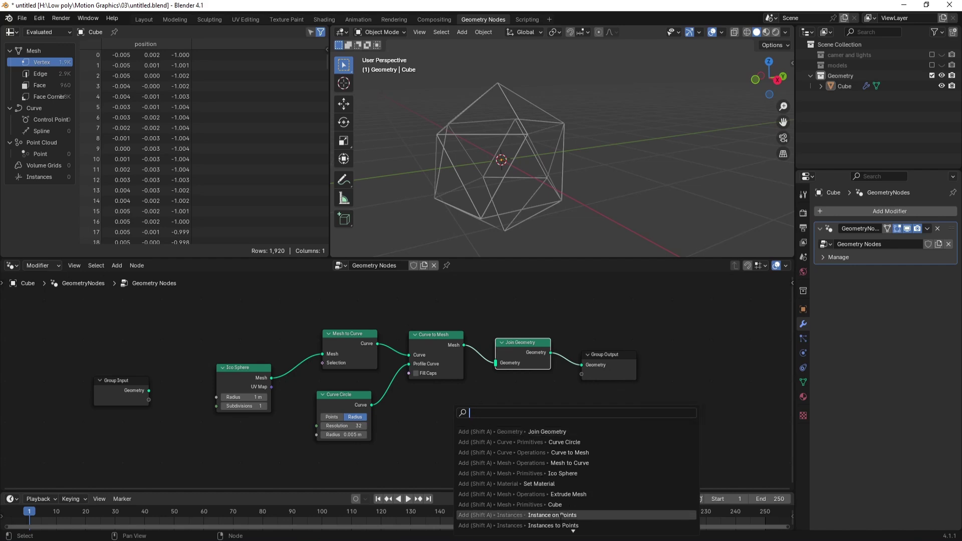
pyautogui.write('inst')
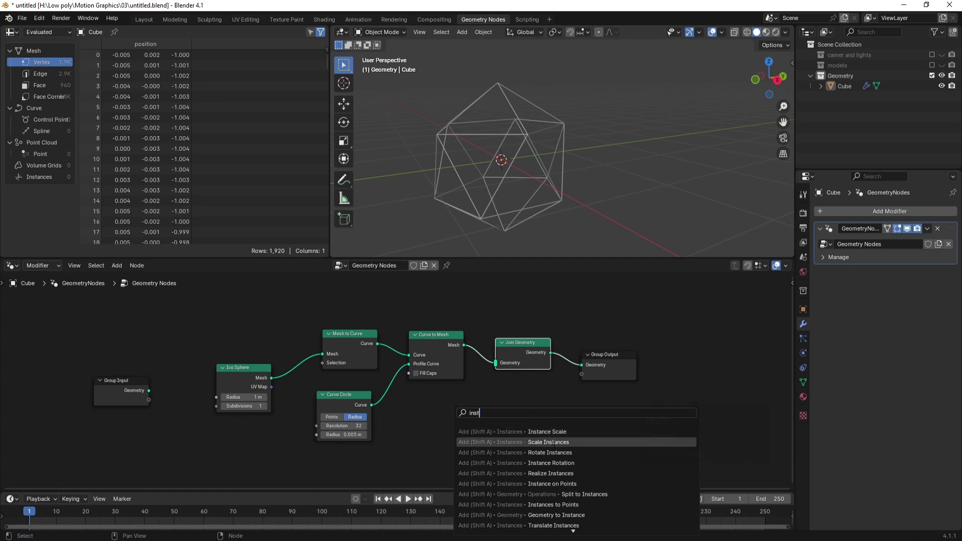
pyautogui.click(556, 505)
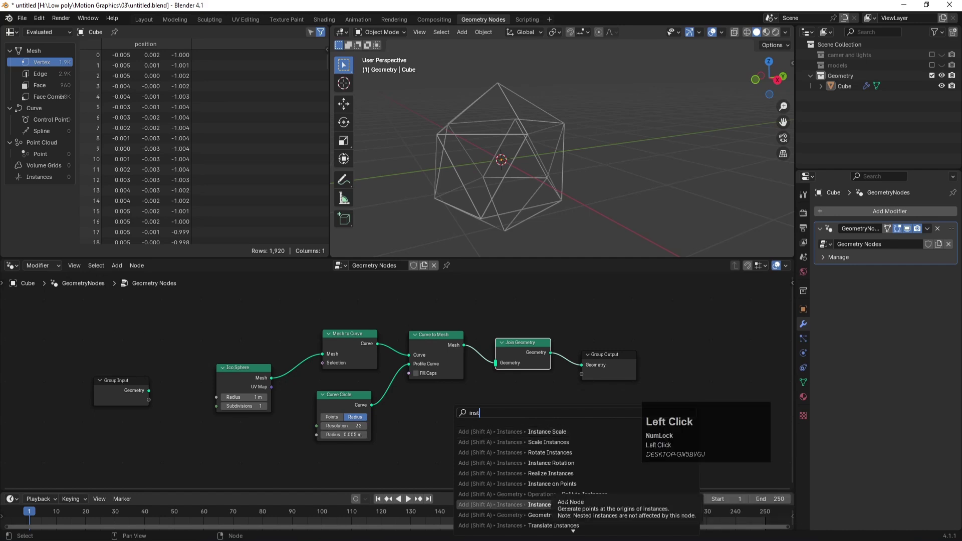
pyautogui.click(433, 420)
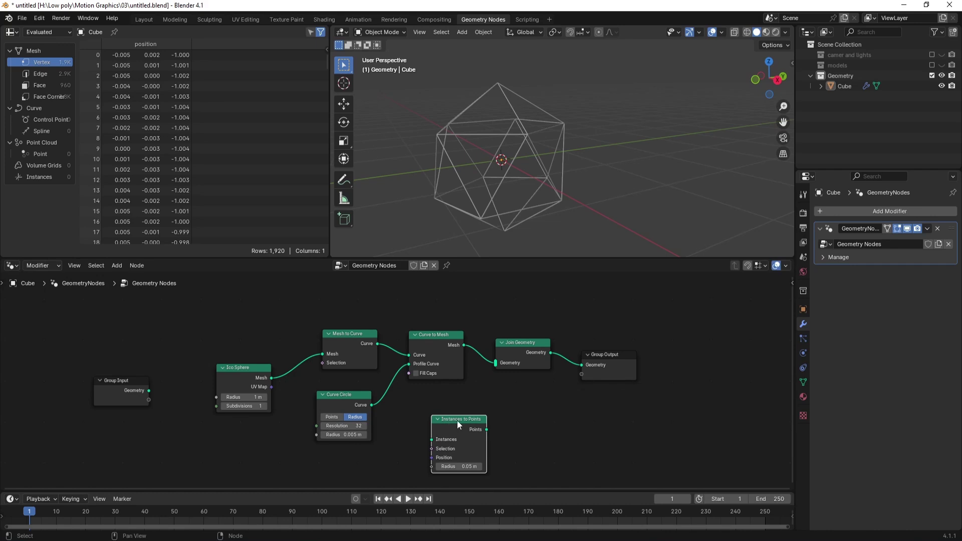
pyautogui.click(474, 421)
pyautogui.press('x')
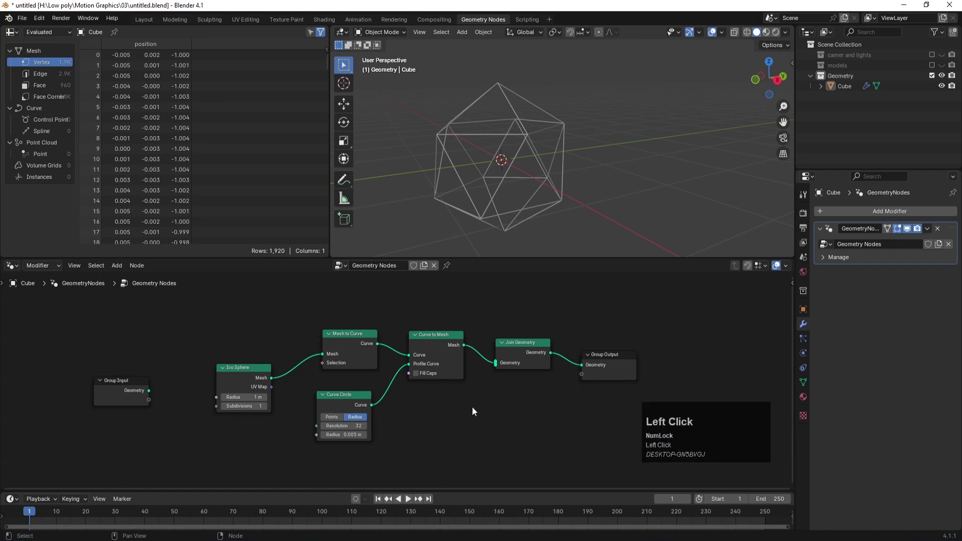
# Add an Instance on Points node and place it in the free space below Curve to Mesh.
pyautogui.press('space')
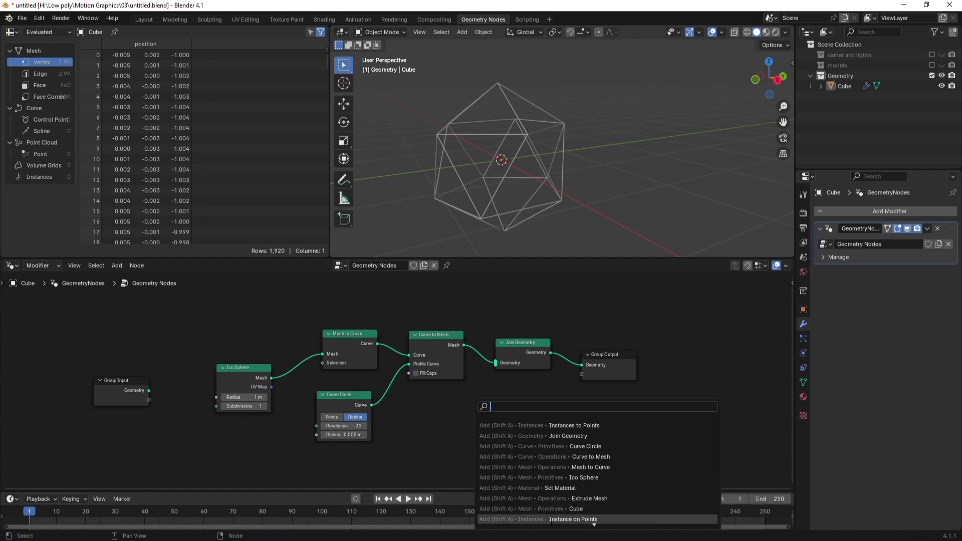
pyautogui.click(551, 519)
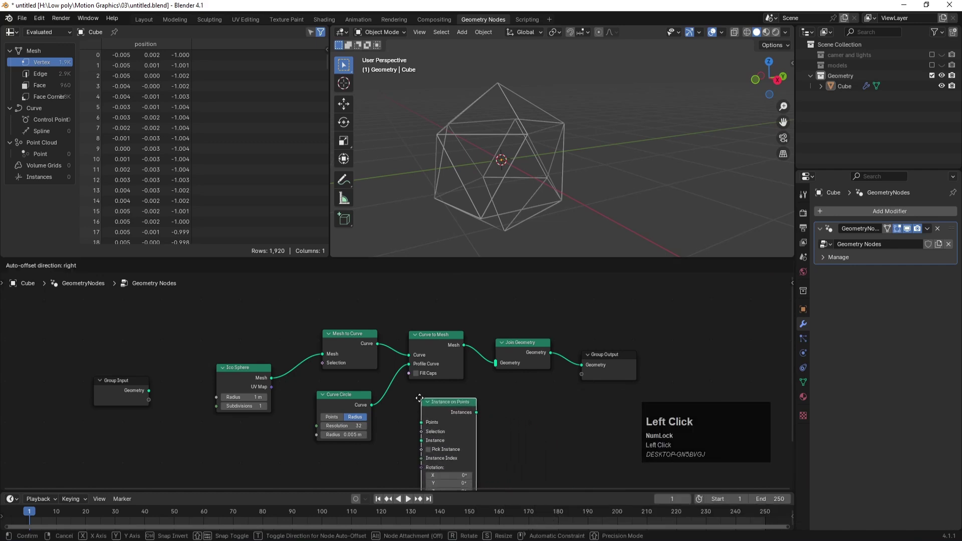
pyautogui.click(421, 399)
pyautogui.keyDown('shift'); pyautogui.moveTo(541, 413); pyautogui.dragTo(594, 319, button='middle'); pyautogui.keyUp('shift')
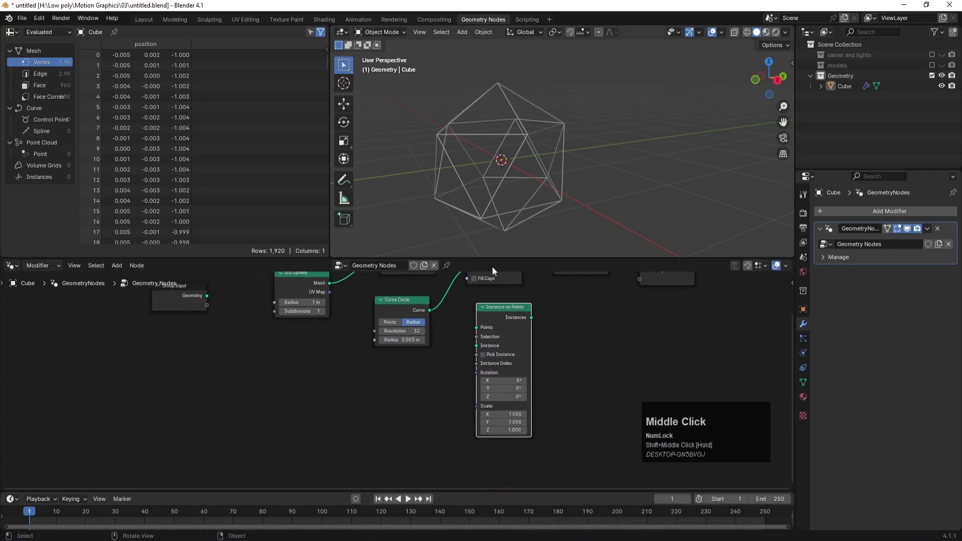
pyautogui.moveTo(500, 309); pyautogui.dragTo(492, 330)
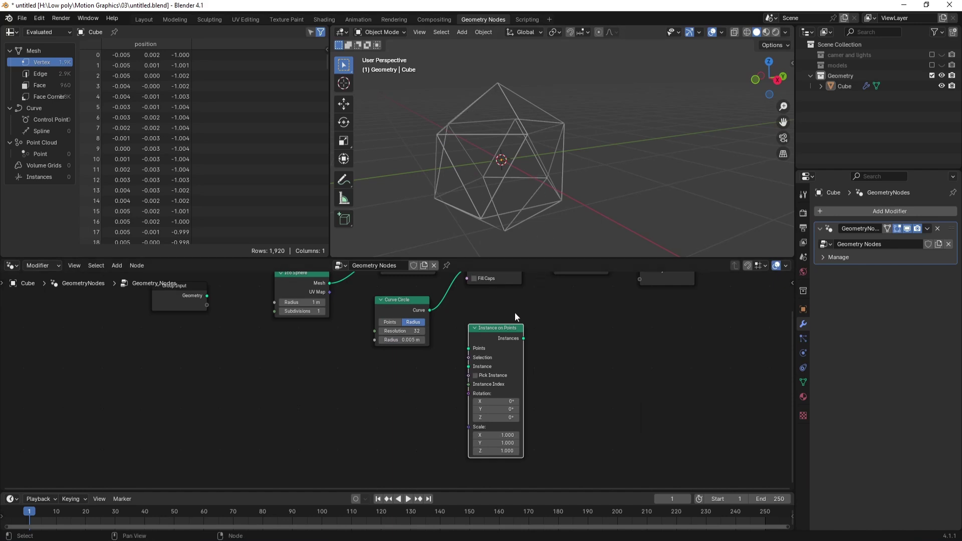
# Reposition the Instance on Points node and connect the Ico Sphere's Mesh output to its Points input.
pyautogui.moveTo(496, 329); pyautogui.dragTo(507, 337)
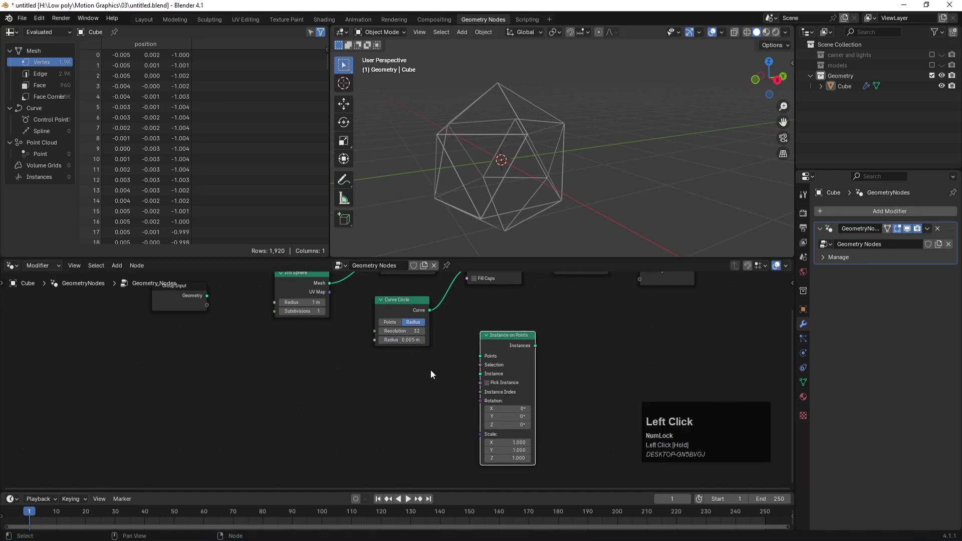
pyautogui.keyDown('shift'); pyautogui.moveTo(432, 351); pyautogui.dragTo(429, 387, button='middle'); pyautogui.keyUp('shift')
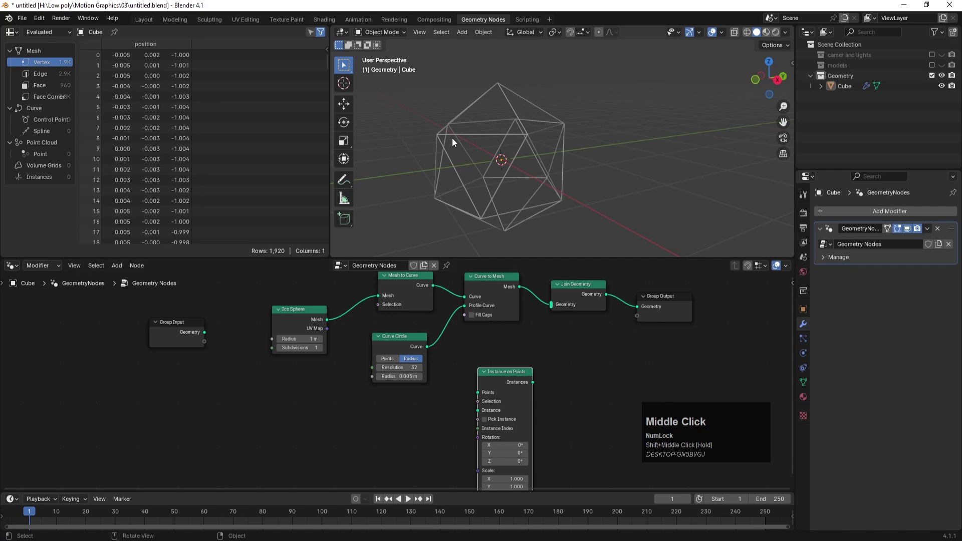
pyautogui.moveTo(327, 320); pyautogui.dragTo(478, 392)
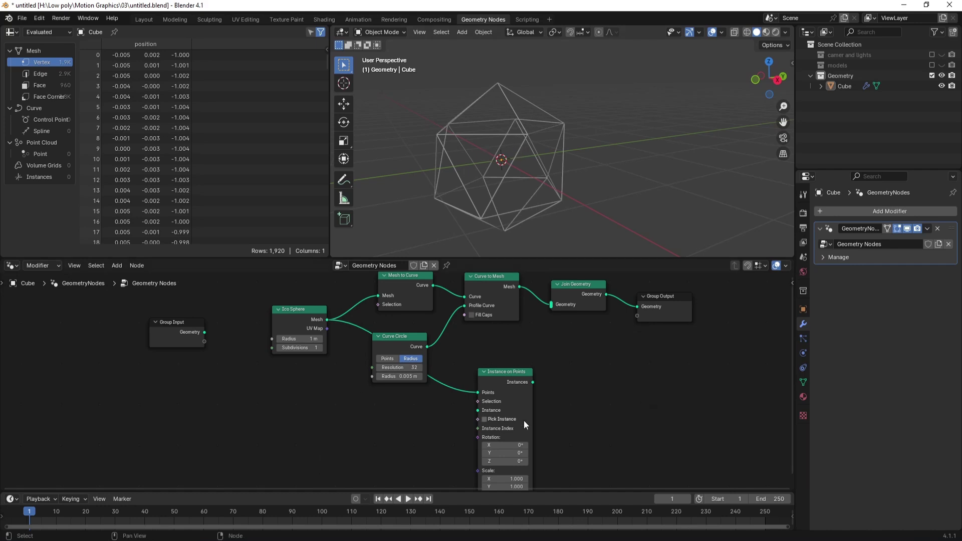
# Add a Cube mesh primitive node and place it beside the Instance on Points node, below Curve Circle.
pyautogui.press('space')
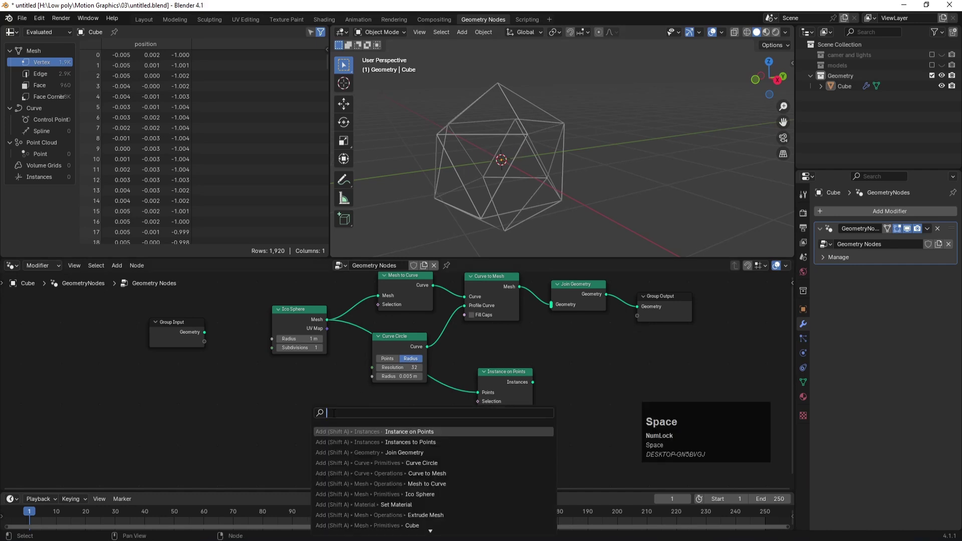
pyautogui.write('cube')
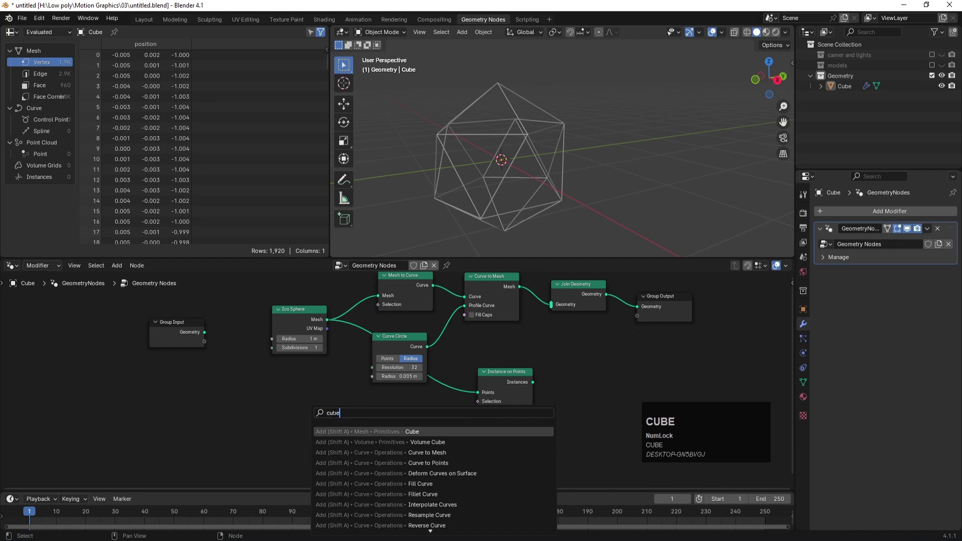
pyautogui.click(401, 430)
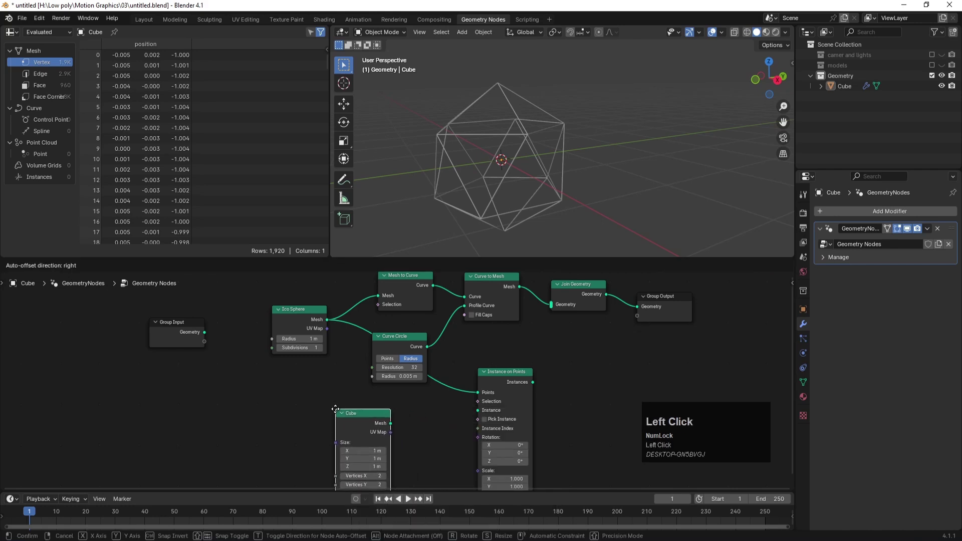
pyautogui.click(396, 422)
# Connect the Cube's Mesh to the Instance input of Instance on Points, and its Instances output to Join Geometry.
pyautogui.moveTo(391, 424); pyautogui.dragTo(477, 415)
pyautogui.moveTo(512, 377); pyautogui.dragTo(548, 309)
pyautogui.scroll(-2, 501, 163)
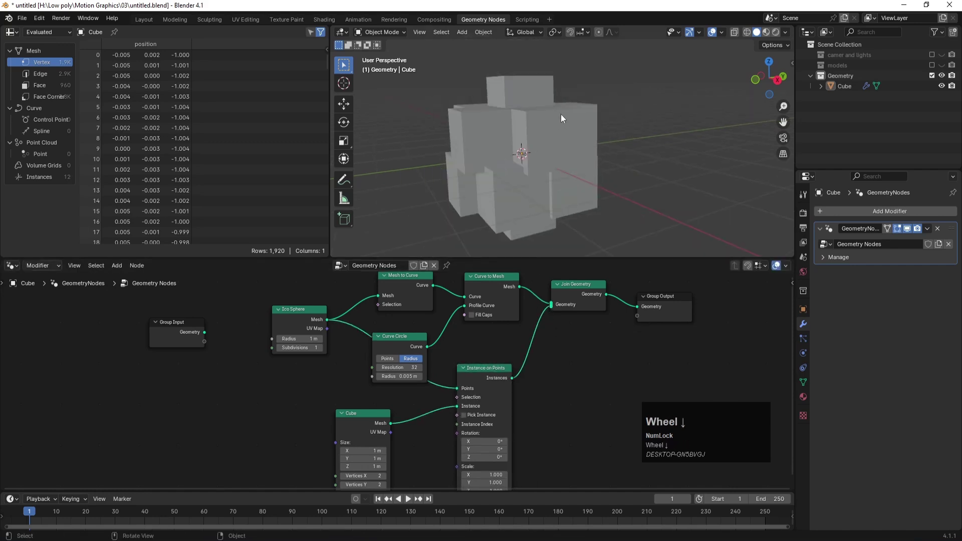
# Set the Cube node's size to 0.02 m on X, Y and Z.
pyautogui.click(359, 451)
pyautogui.write('.02')
pyautogui.press('Return')
pyautogui.click(359, 458)
pyautogui.write('.02')
pyautogui.press('Return')
pyautogui.click(363, 469)
pyautogui.write('.0')
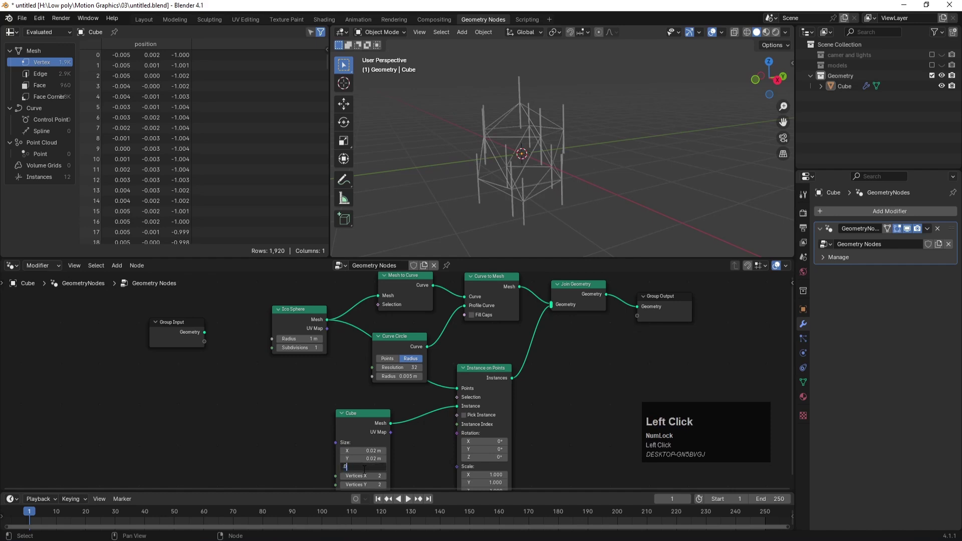
pyautogui.write('2')
pyautogui.press('Return')
pyautogui.scroll(6, 552, 116)
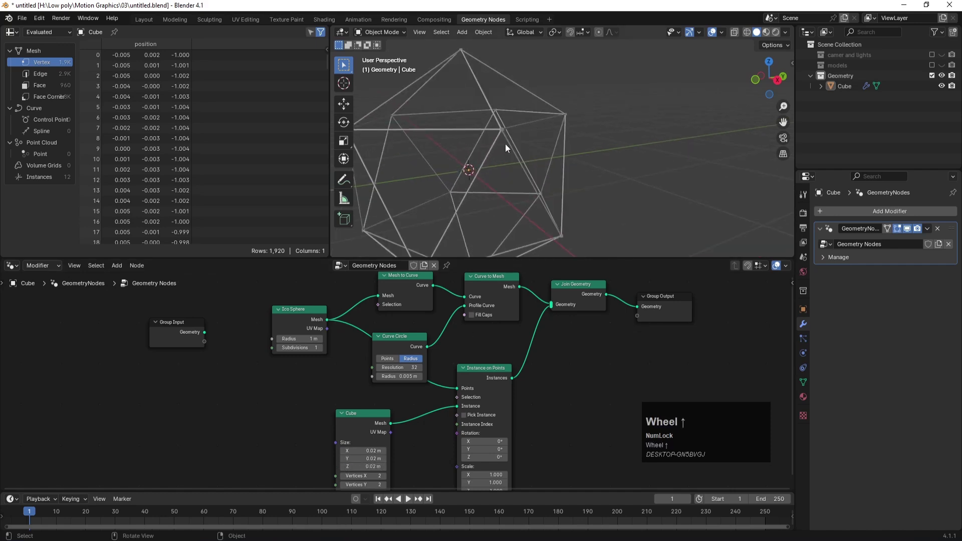
pyautogui.scroll(-5, 519, 142)
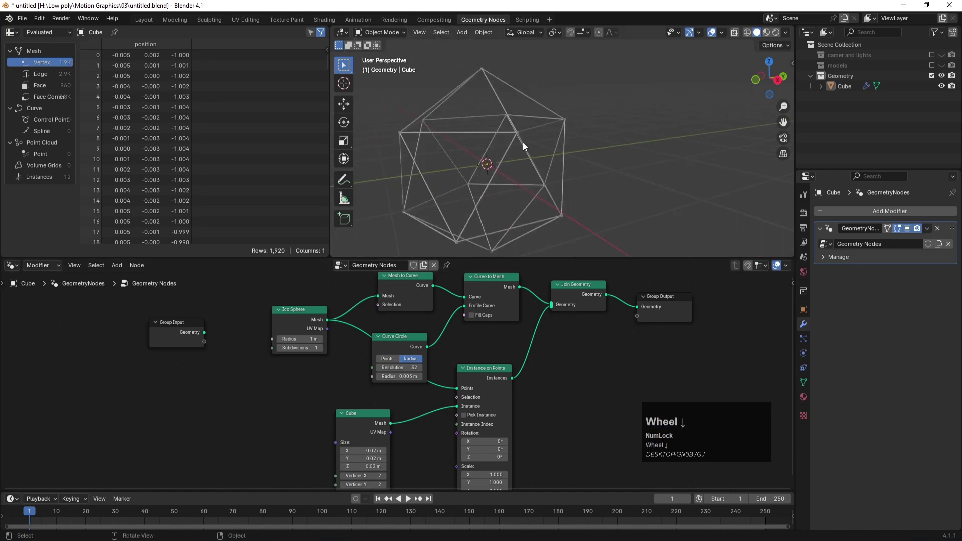
pyautogui.scroll(2, 510, 131)
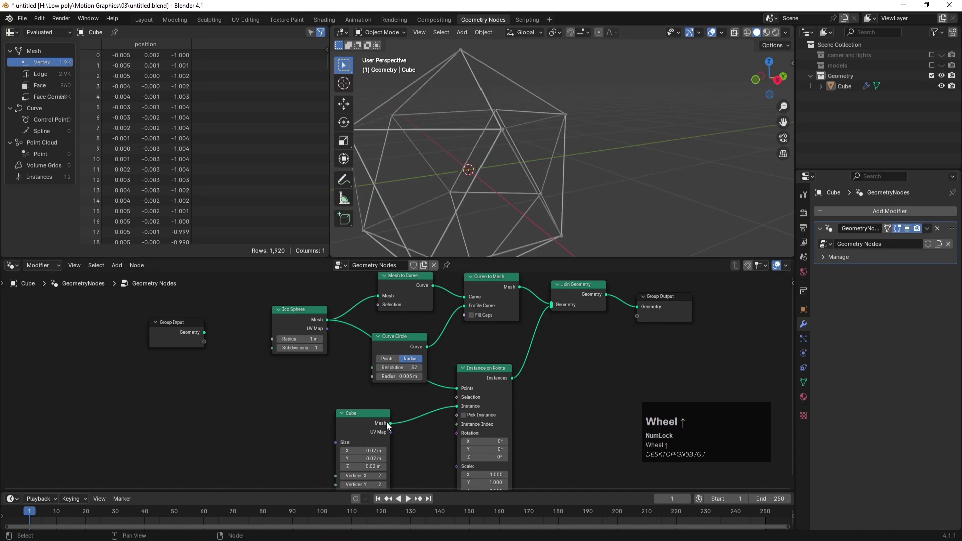
# Spread out the node layout by raising the Ico Sphere and curve row, and moving the Cube further from Instance on Points.
pyautogui.moveTo(475, 368); pyautogui.dragTo(491, 360)
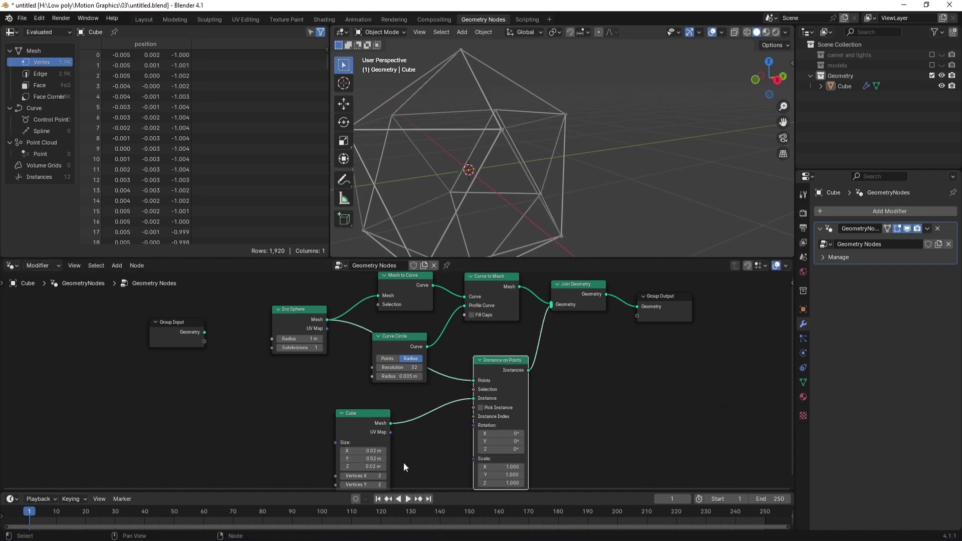
pyautogui.scroll(-1, 413, 459)
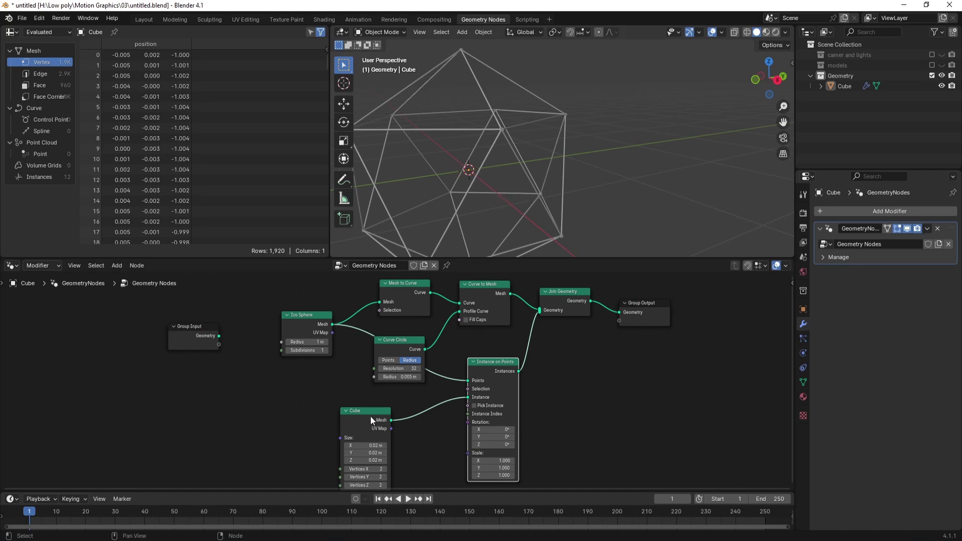
pyautogui.scroll(-2, 366, 420)
pyautogui.moveTo(394, 289); pyautogui.dragTo(408, 354)
pyautogui.moveTo(299, 310); pyautogui.dragTo(586, 347)
pyautogui.moveTo(409, 350); pyautogui.dragTo(412, 300)
pyautogui.moveTo(365, 401); pyautogui.dragTo(338, 392)
pyautogui.moveTo(365, 404); pyautogui.dragTo(320, 391)
pyautogui.scroll(-1, 480, 163)
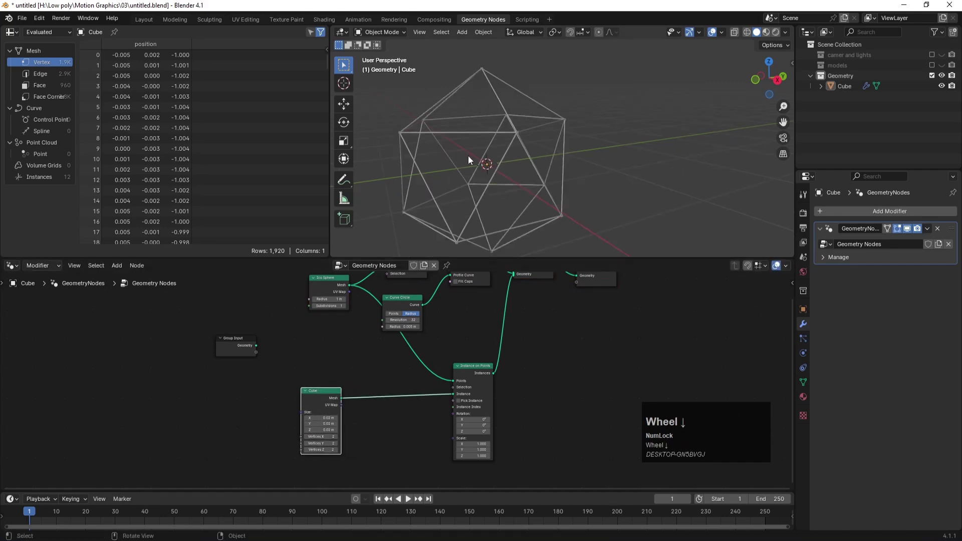
pyautogui.scroll(1, 360, 392)
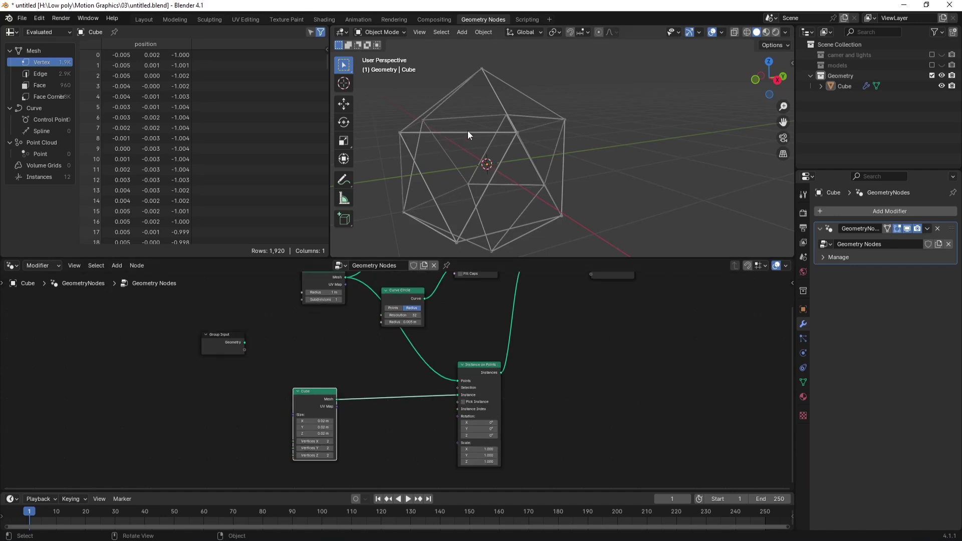
# Insert an Extrude Mesh node between Cube and Instance on Points, and nudge the Cube node away from it.
pyautogui.press('space')
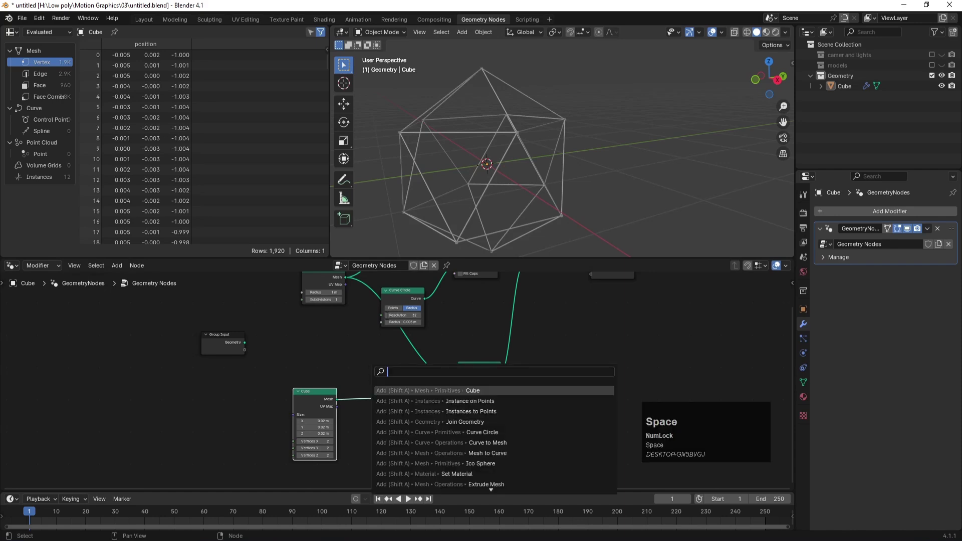
pyautogui.write('ext')
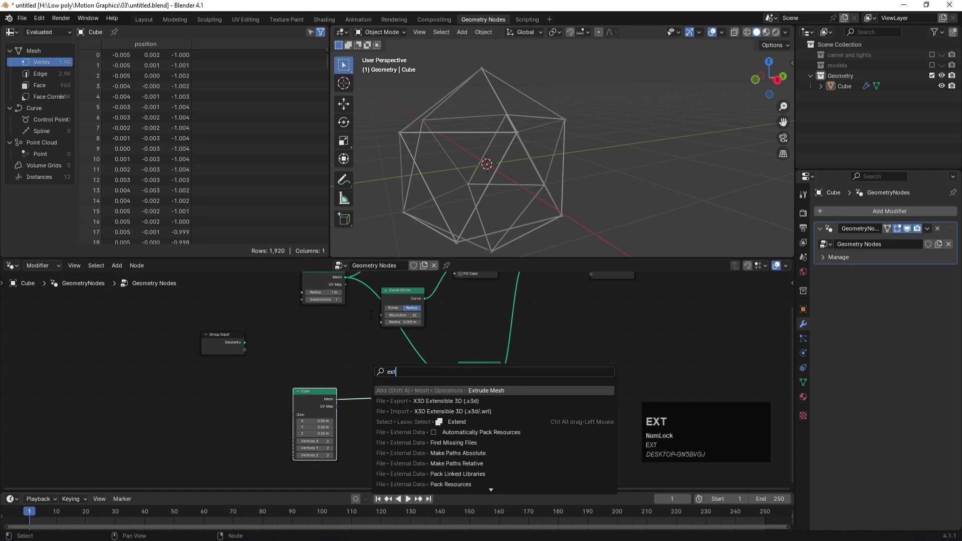
pyautogui.press('Return')
pyautogui.click(367, 380)
pyautogui.moveTo(315, 394); pyautogui.dragTo(307, 393)
pyautogui.scroll(-1, 567, 162)
pyautogui.moveTo(457, 132); pyautogui.dragTo(477, 145, button='middle')
# Set the Extrude Mesh node's offset scale to 1.1.
pyautogui.moveTo(389, 432)
pyautogui.mouseDown()
pyautogui.moveTo(408, 432)
pyautogui.moveTo(385, 434)
pyautogui.moveTo(394, 430)
pyautogui.mouseUp()
pyautogui.click(390, 434)
pyautogui.write('0')
pyautogui.press('Return')
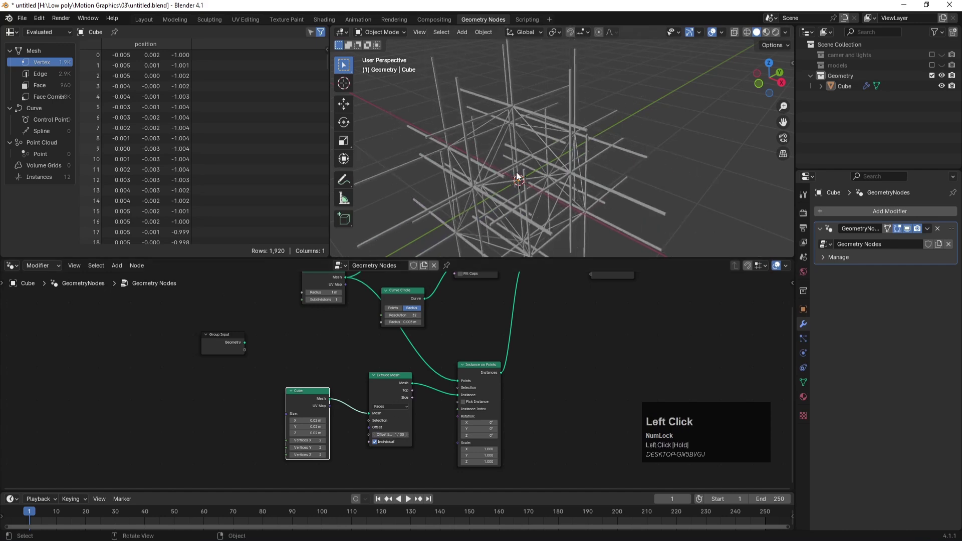
# Shift Cube and Extrude Mesh aside and insert a Mesh to Curve node between Extrude Mesh and Instance on Points.
pyautogui.moveTo(300, 359)
pyautogui.mouseDown()
pyautogui.moveTo(386, 384)
pyautogui.moveTo(300, 377)
pyautogui.mouseUp()
pyautogui.click(347, 356)
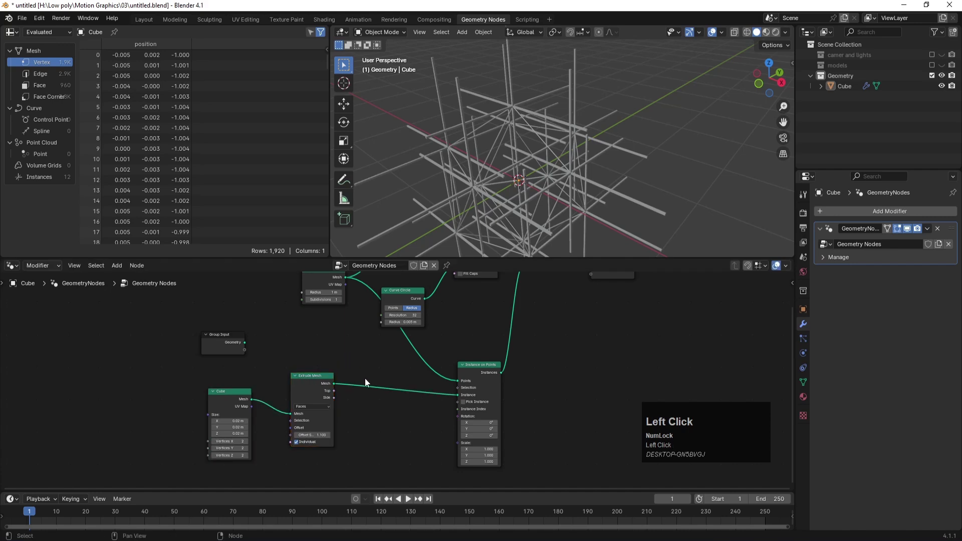
pyautogui.scroll(1, 365, 382)
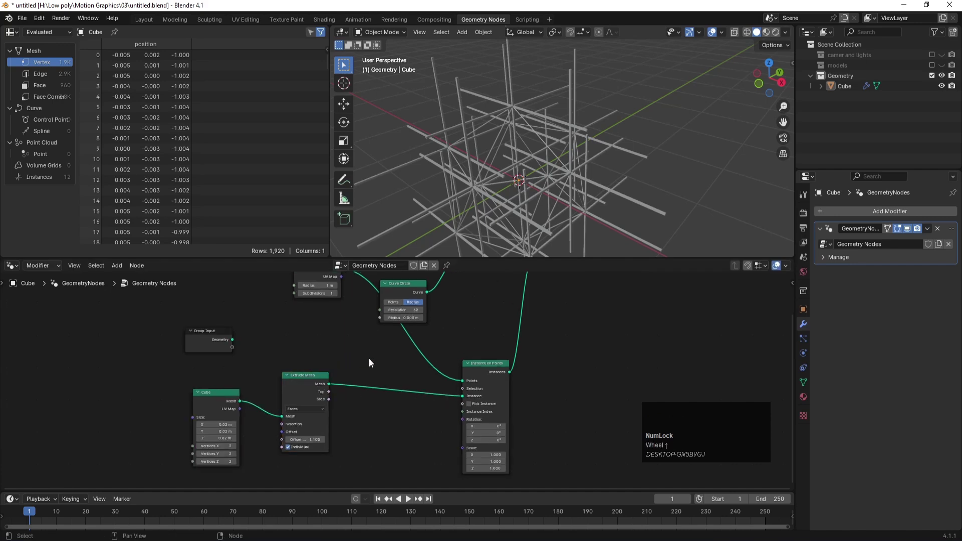
pyautogui.press('space')
pyautogui.write('mesh')
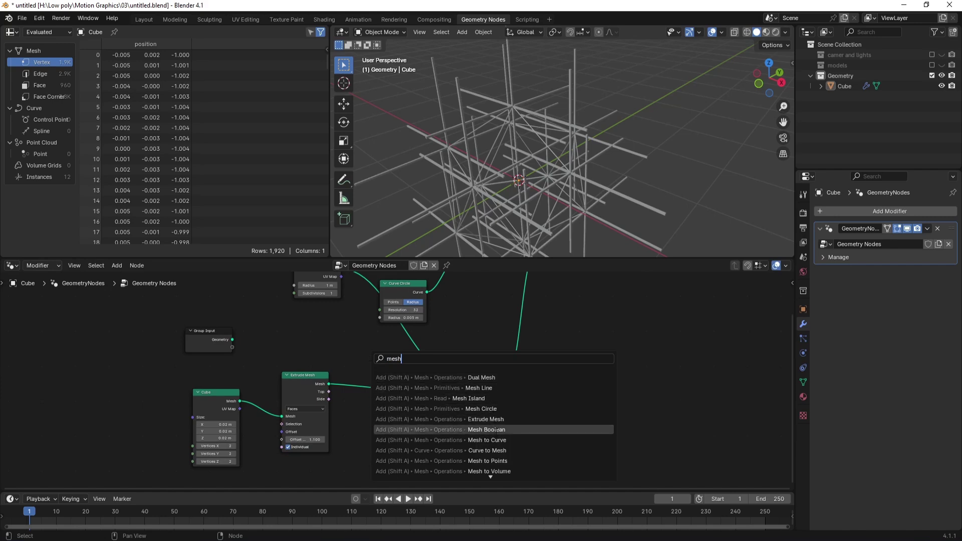
pyautogui.click(491, 440)
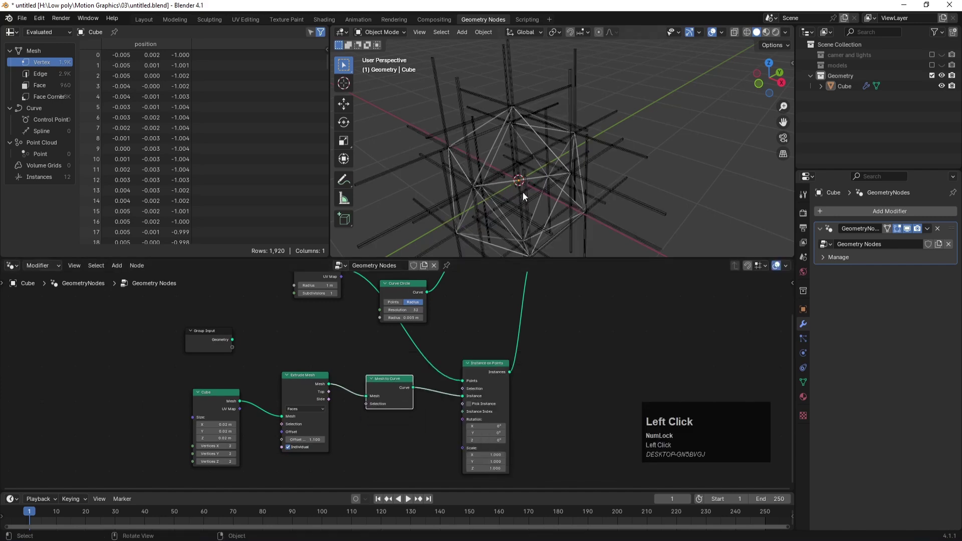
pyautogui.scroll(-4, 521, 191)
pyautogui.scroll(-1, 510, 188)
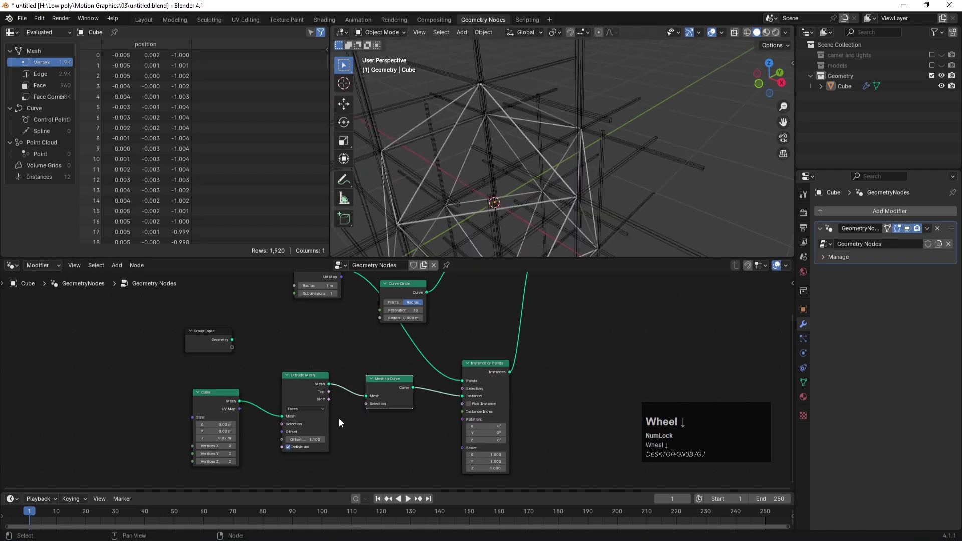
# Make room after the cube's Mesh to Curve node and insert a Curve to Mesh node before Instance on Points.
pyautogui.moveTo(220, 373); pyautogui.dragTo(285, 381)
pyautogui.press('space')
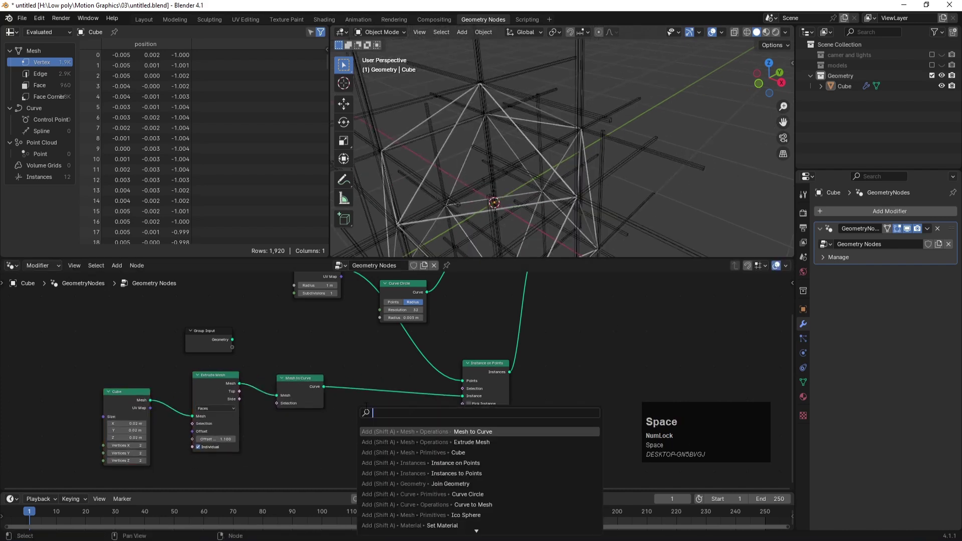
pyautogui.write('curve ')
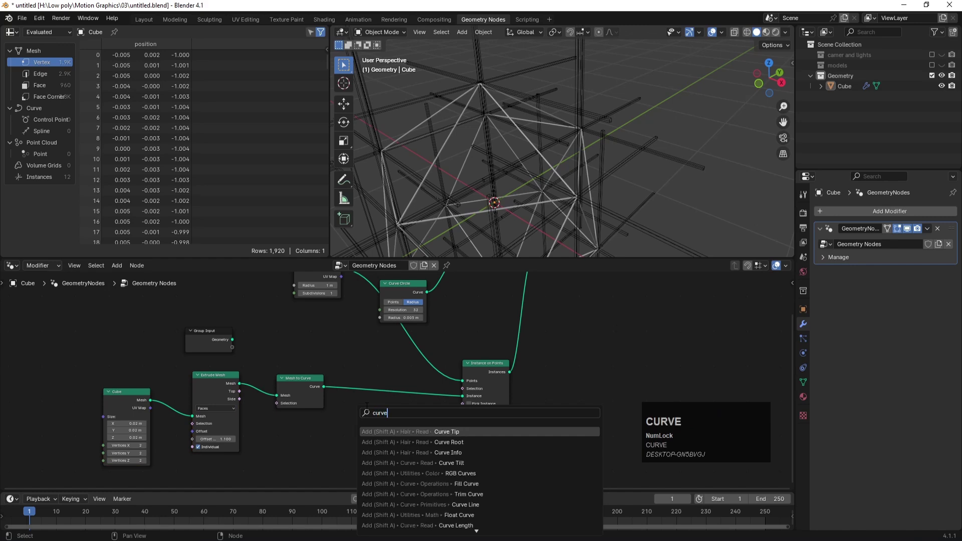
pyautogui.write('to')
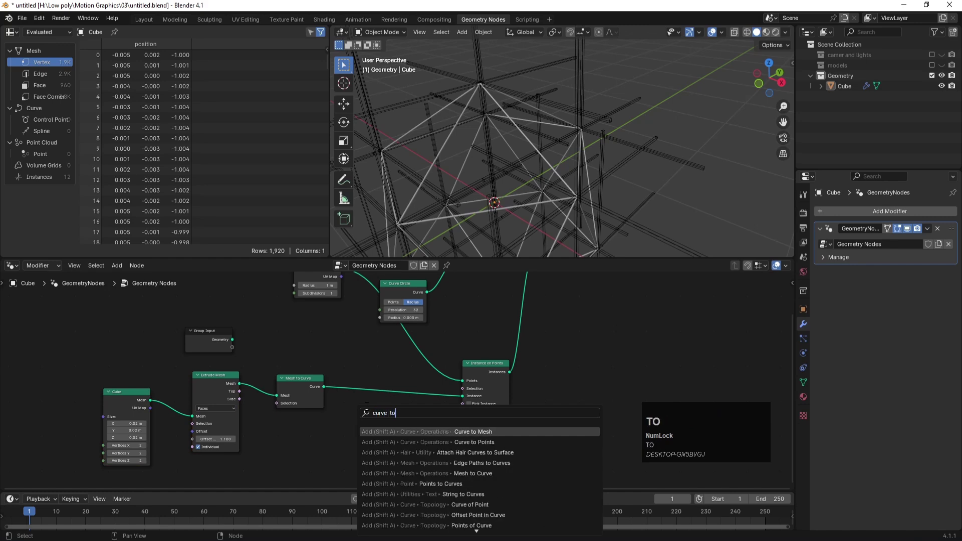
pyautogui.click(450, 433)
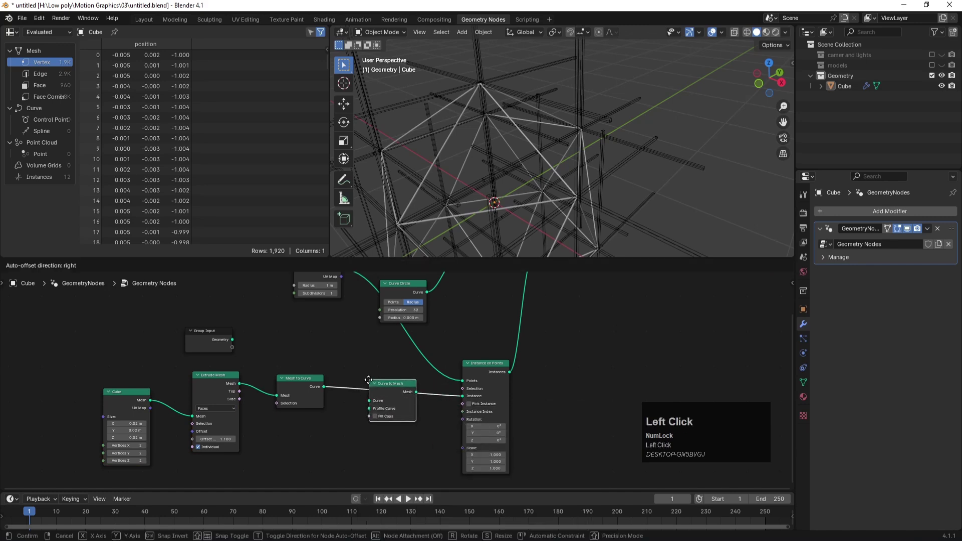
pyautogui.click(366, 378)
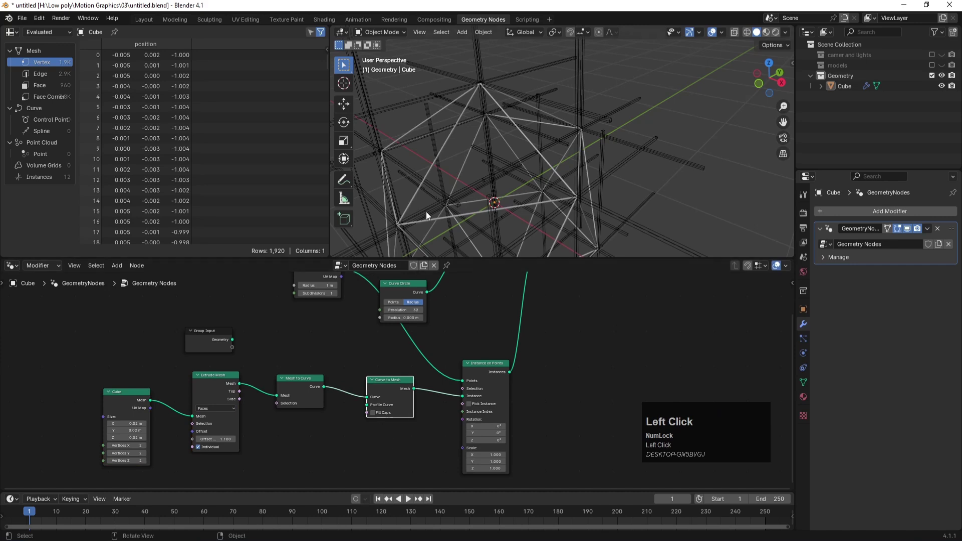
pyautogui.scroll(-2, 426, 211)
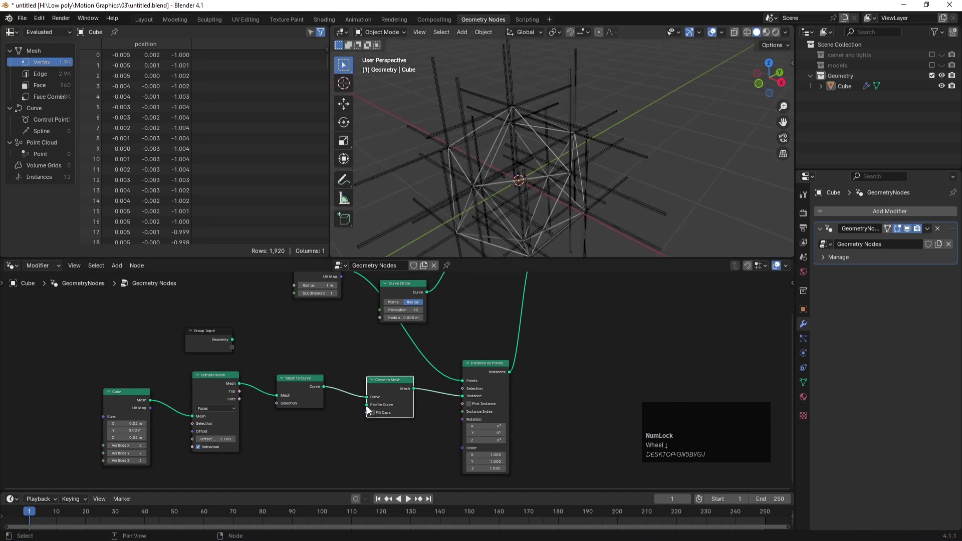
# Add a second Curve Circle node and connect it to the Profile Curve input of the cube branch's Curve to Mesh.
pyautogui.press('space')
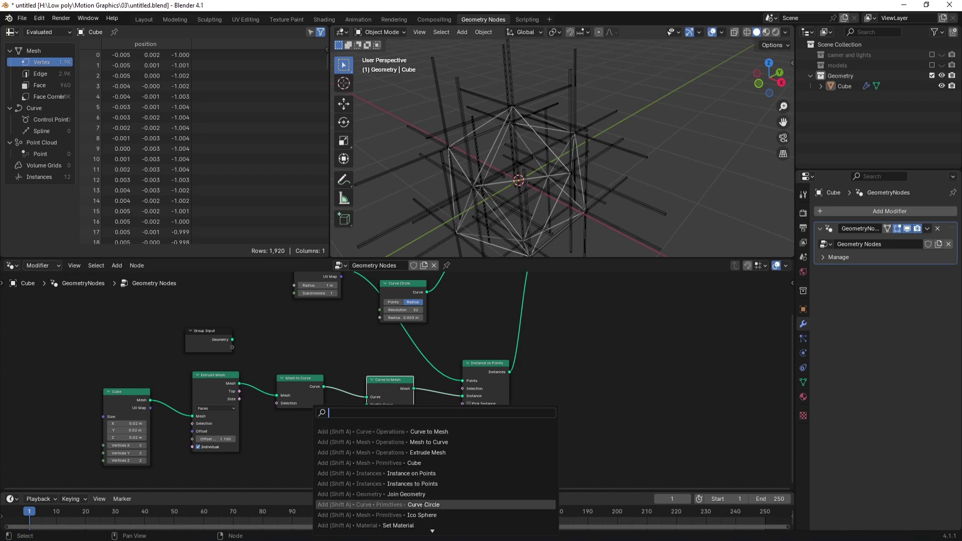
pyautogui.click(421, 505)
pyautogui.click(287, 438)
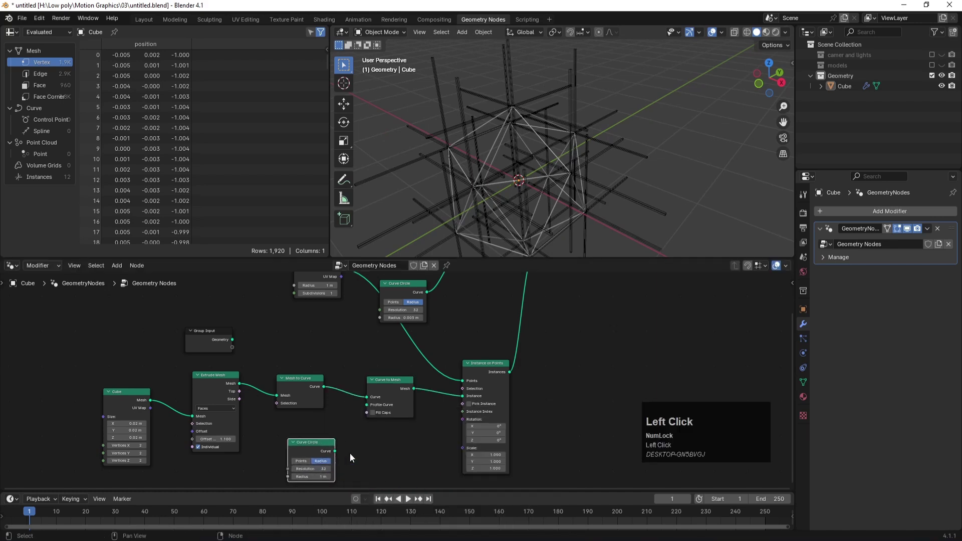
pyautogui.moveTo(334, 451); pyautogui.dragTo(362, 404)
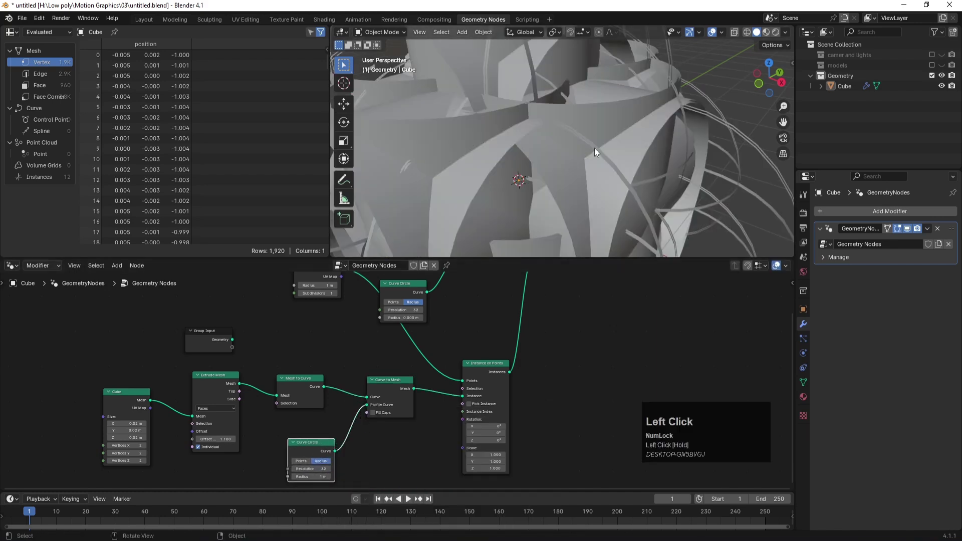
pyautogui.scroll(-3, 595, 156)
pyautogui.scroll(-5, 591, 153)
pyautogui.scroll(2, 581, 150)
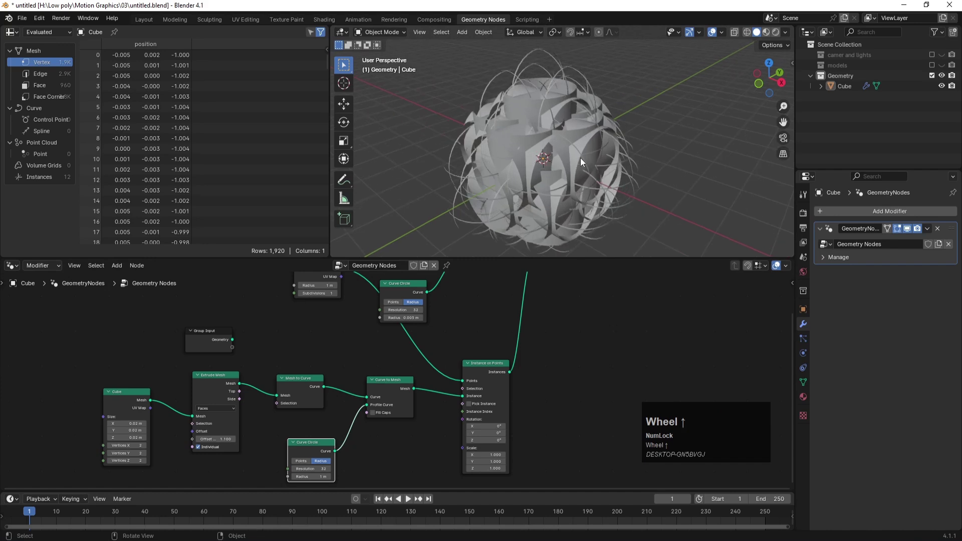
# Set the radius of the Curve Circle feeding the cube branch's Curve to Mesh to 0.002 m.
pyautogui.click(311, 477)
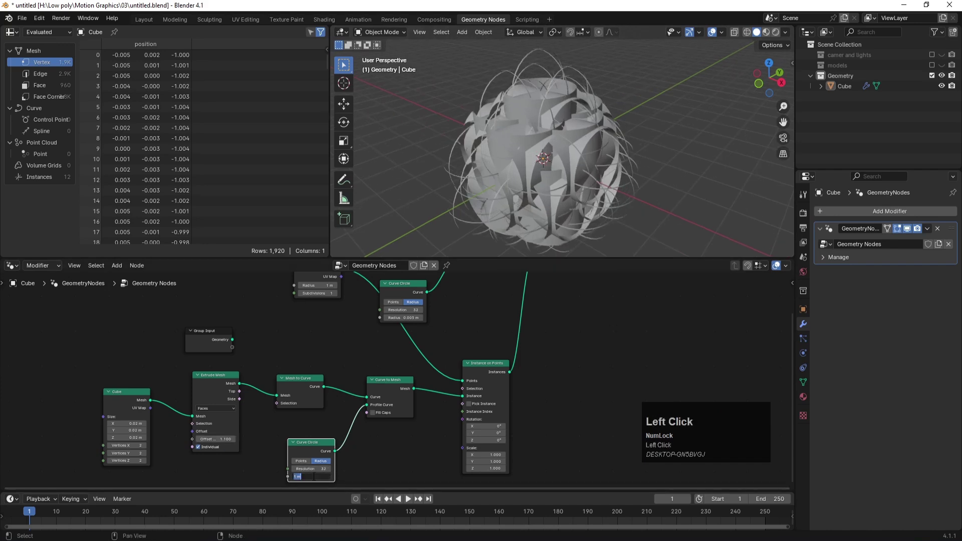
pyautogui.write('.00')
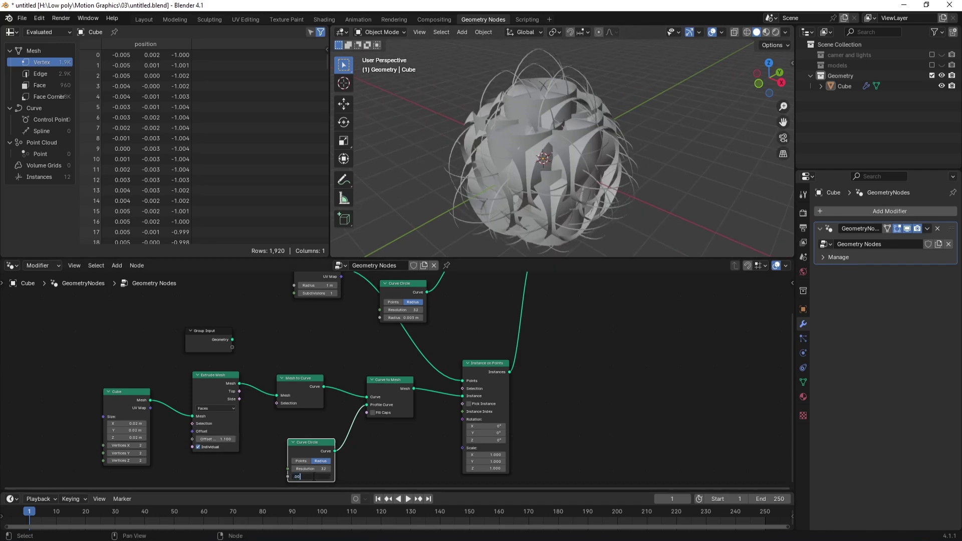
pyautogui.write('2')
pyautogui.press('Return')
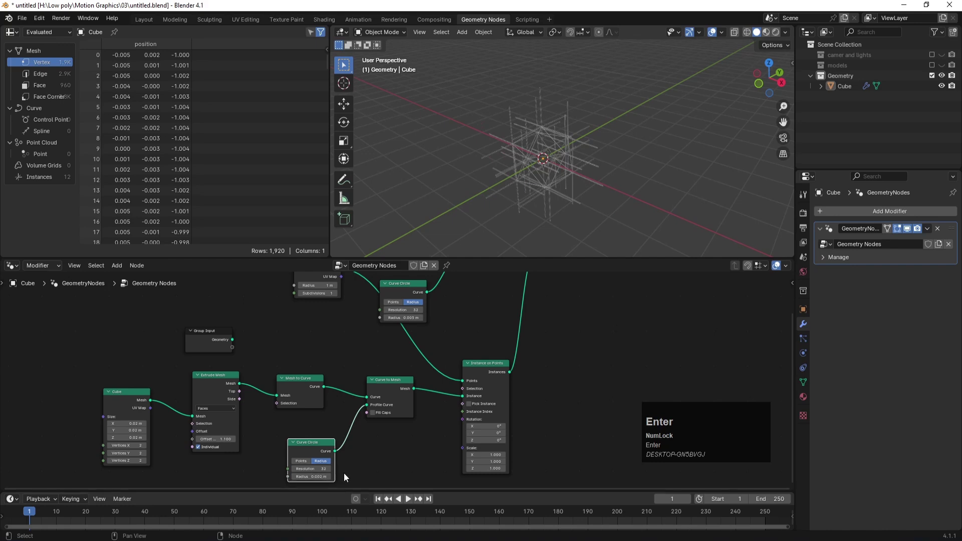
pyautogui.scroll(6, 568, 200)
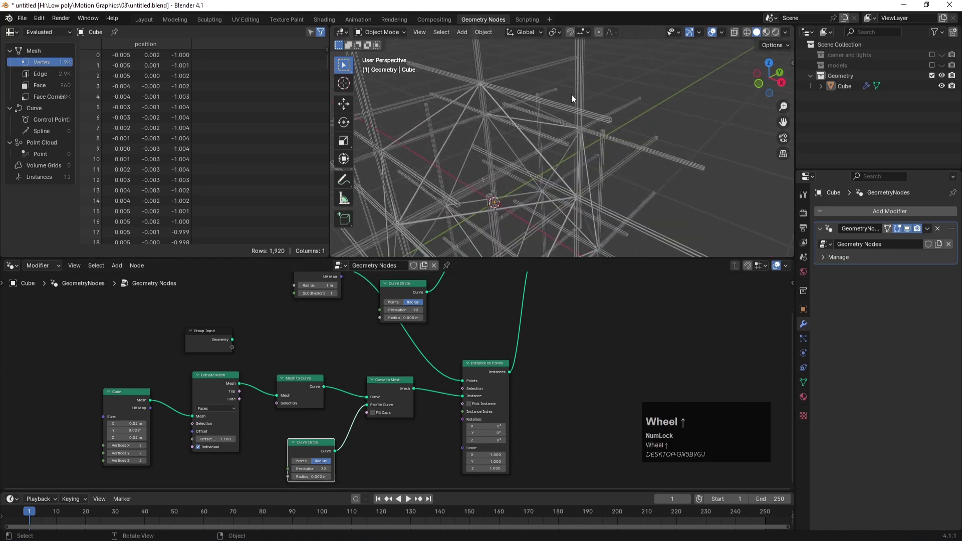
pyautogui.scroll(-3, 574, 111)
pyautogui.scroll(-2, 521, 361)
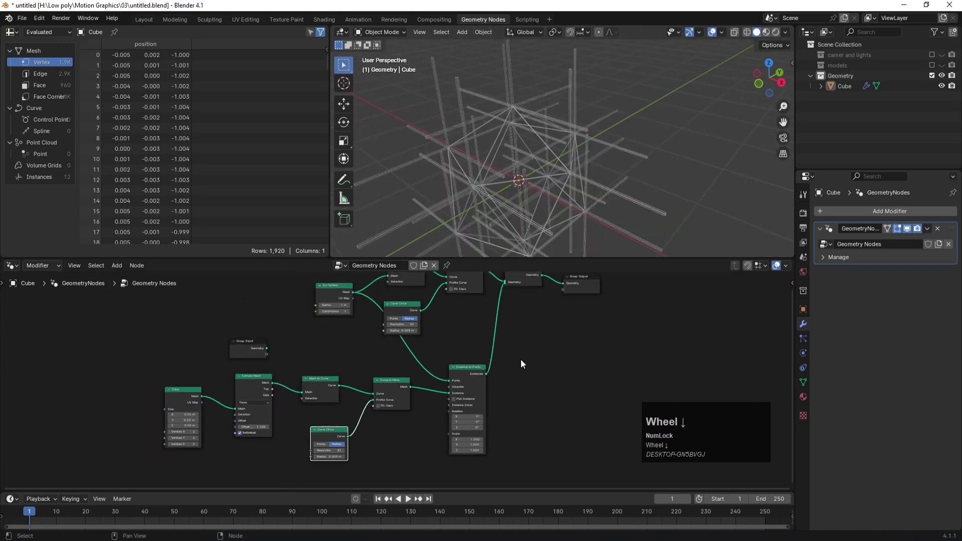
# Move the Group Input node clear of the cube branch to tidy the node layout.
pyautogui.moveTo(249, 342); pyautogui.dragTo(186, 312)
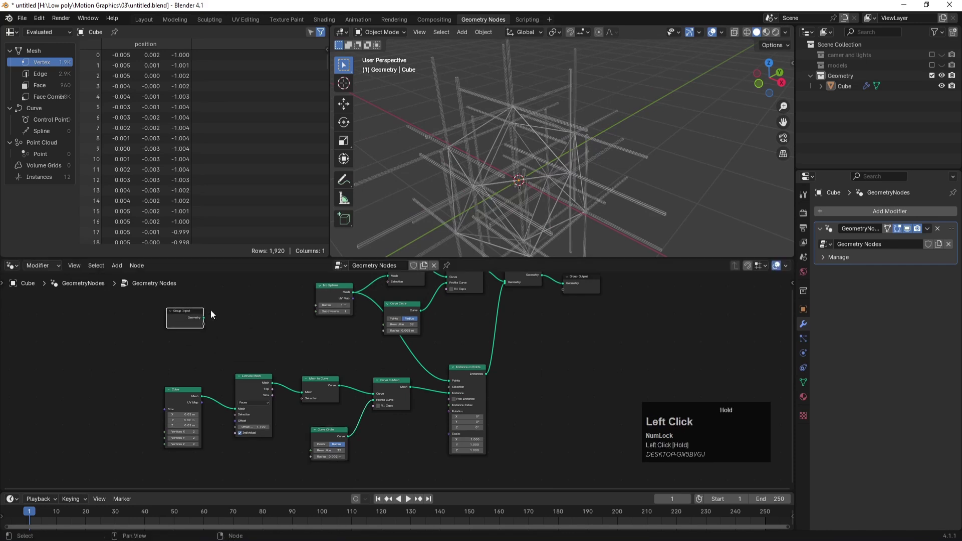
pyautogui.scroll(3, 418, 325)
pyautogui.scroll(-11, 420, 326)
pyautogui.moveTo(354, 301); pyautogui.dragTo(437, 309)
pyautogui.moveTo(281, 377); pyautogui.dragTo(437, 418)
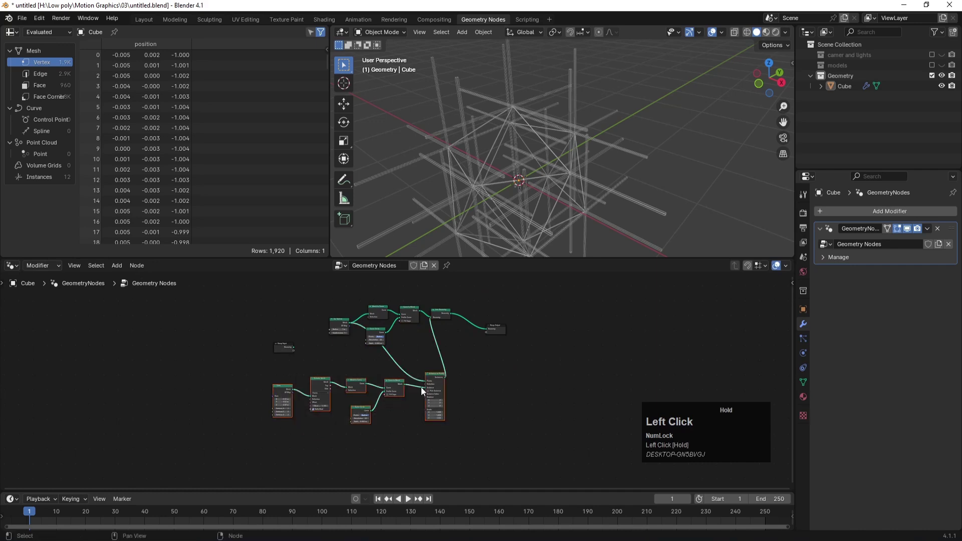
pyautogui.click(512, 357)
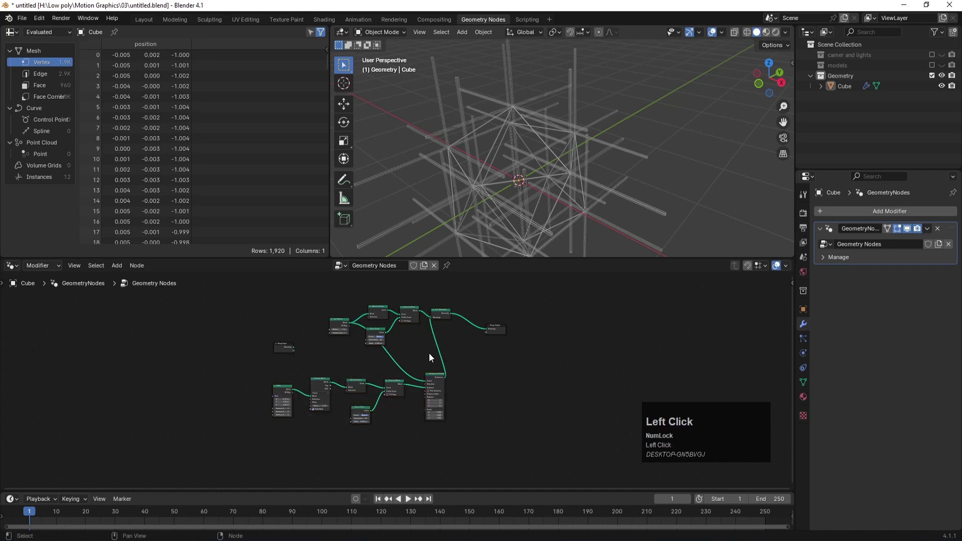
# Shift the cube instancing branch lower and spread Join Geometry and Group Output away from the upper branch.
pyautogui.moveTo(273, 372); pyautogui.dragTo(418, 430)
pyautogui.moveTo(435, 372); pyautogui.dragTo(420, 379)
pyautogui.moveTo(261, 371); pyautogui.dragTo(467, 445)
pyautogui.moveTo(430, 374); pyautogui.dragTo(314, 305)
pyautogui.moveTo(404, 307); pyautogui.dragTo(371, 300)
pyautogui.moveTo(445, 344); pyautogui.dragTo(424, 302)
pyautogui.scroll(6, 438, 308)
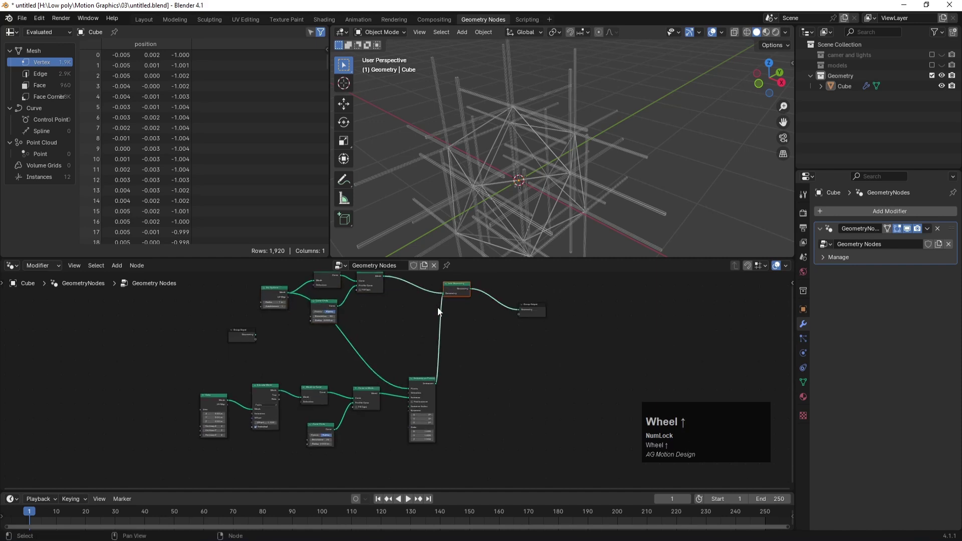
# Move Join Geometry and Group Output together farther from the upper Curve to Mesh node, leaving space between them.
pyautogui.keyDown('shift'); pyautogui.moveTo(491, 337); pyautogui.dragTo(477, 423, button='middle'); pyautogui.keyUp('shift')
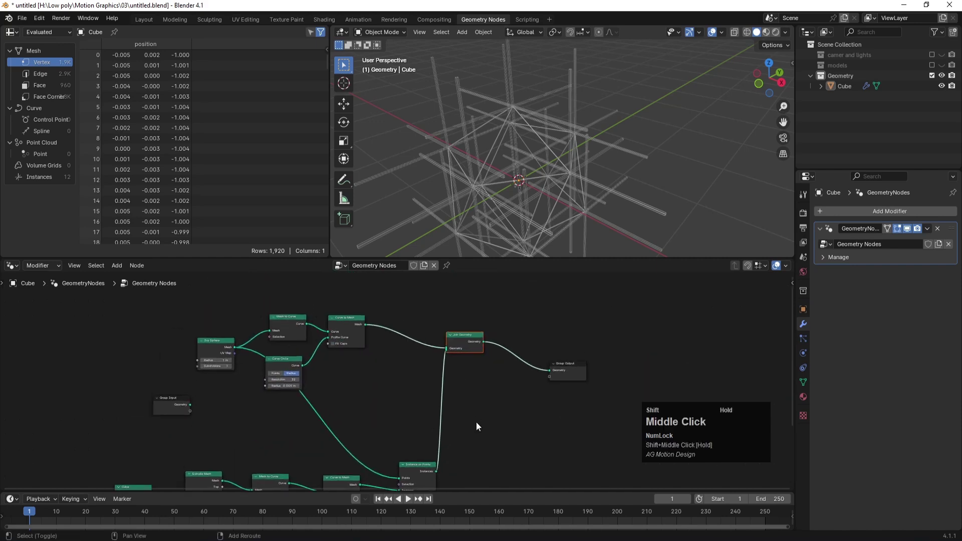
pyautogui.moveTo(463, 319); pyautogui.dragTo(598, 411)
pyautogui.moveTo(471, 338); pyautogui.dragTo(568, 336)
pyautogui.click(574, 384)
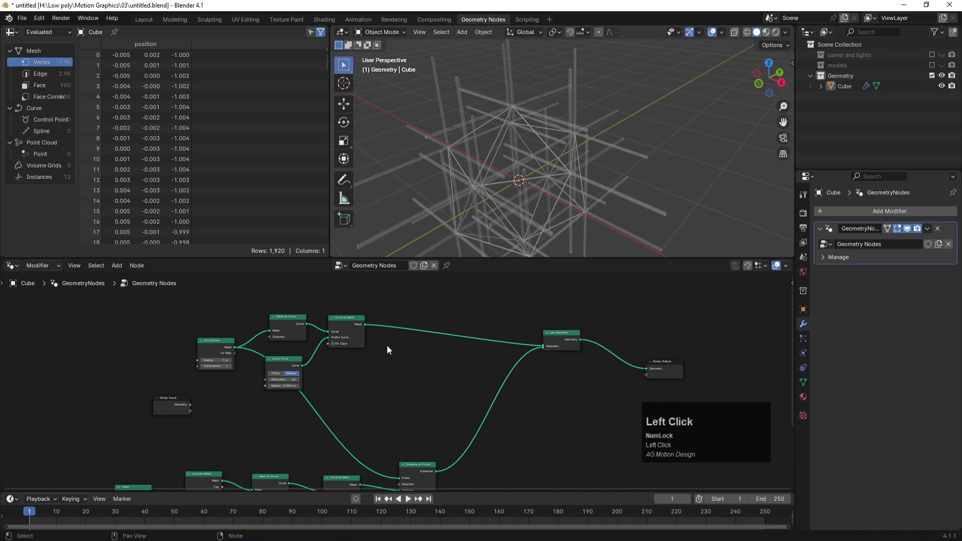
# Insert a Set Material node on each link into Join Geometry, one after Curve to Mesh and one after Instance on Points.
pyautogui.scroll(-2, 499, 165)
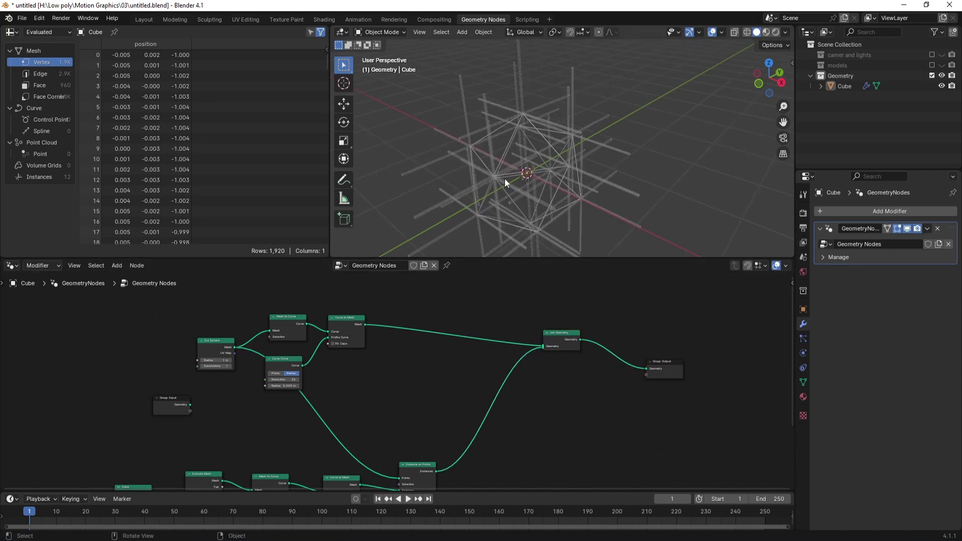
pyautogui.press('Num_Lock')
pyautogui.scroll(4, 518, 158)
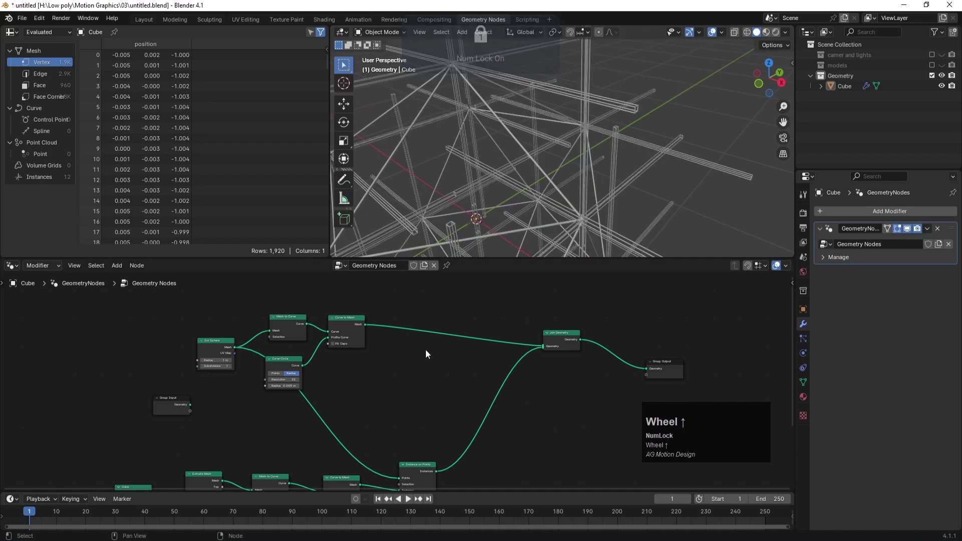
pyautogui.press('space')
pyautogui.write('set')
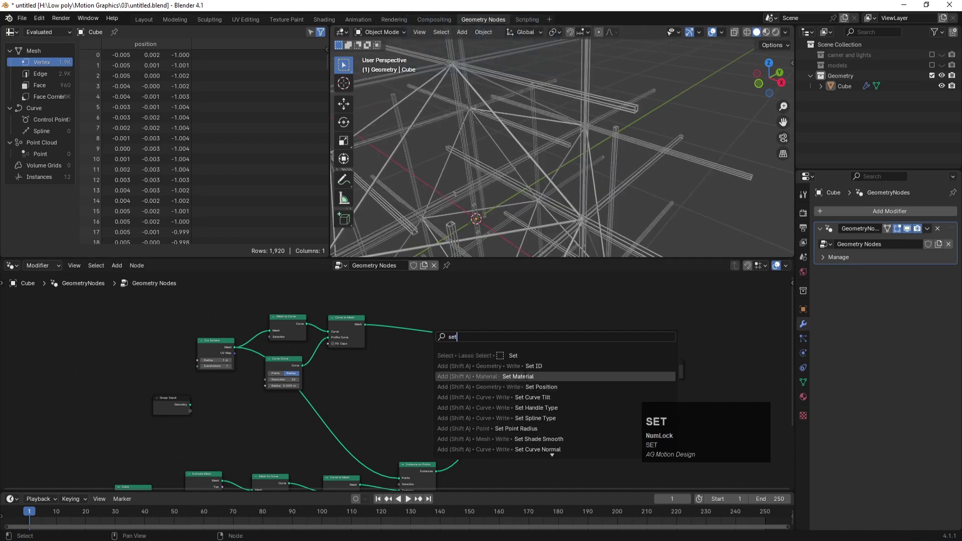
pyautogui.click(522, 376)
pyautogui.click(435, 320)
pyautogui.press('space')
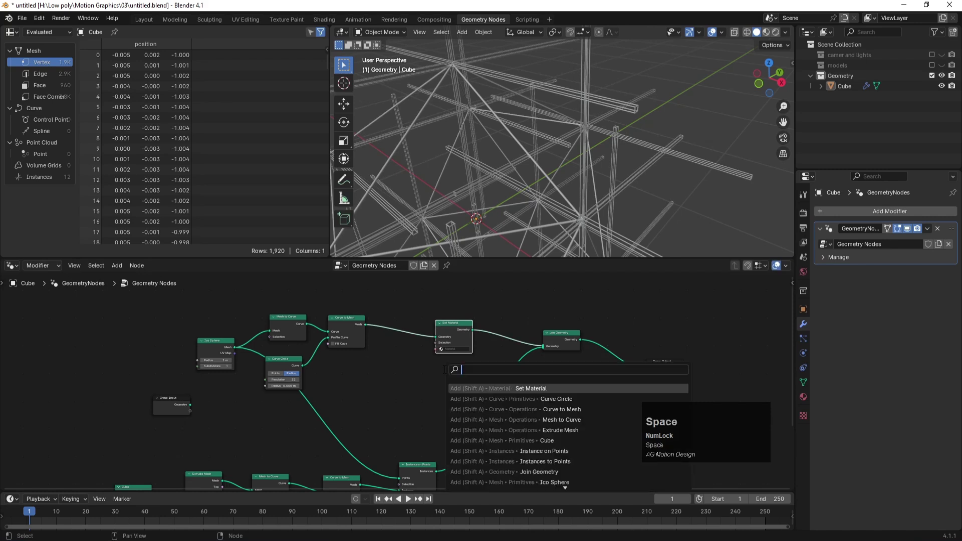
pyautogui.click(519, 389)
pyautogui.click(475, 395)
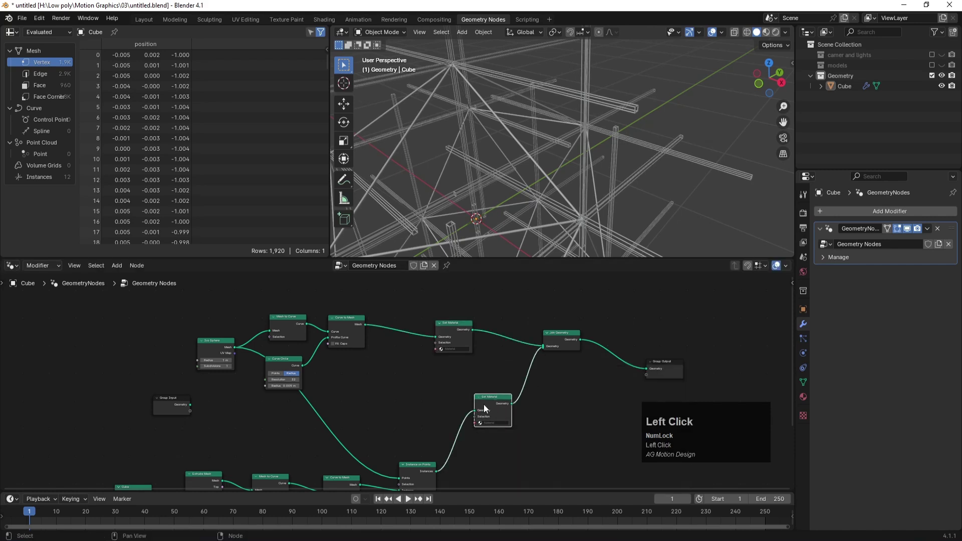
# Select the cube object, create a material named lines for it and set its base color to black.
pyautogui.click(507, 231)
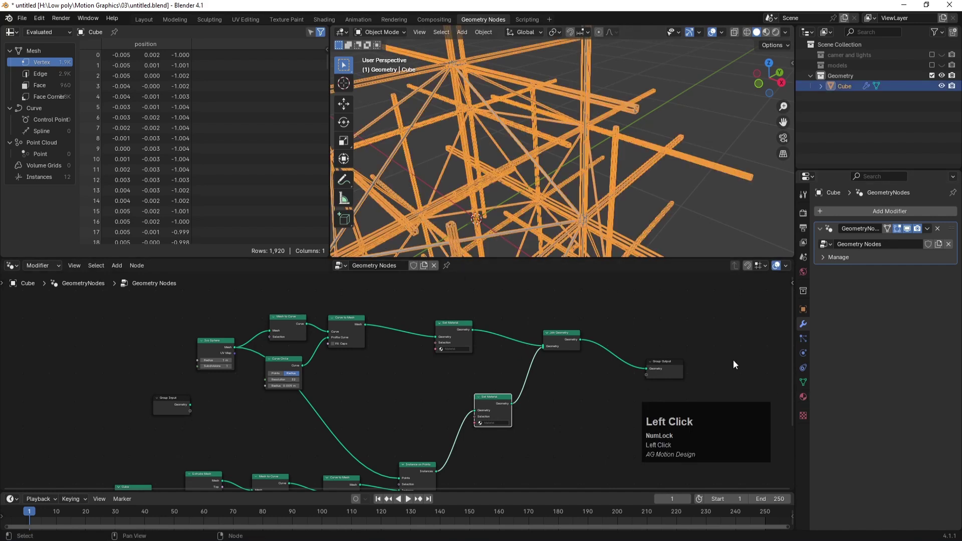
pyautogui.scroll(-2, 542, 149)
pyautogui.click(802, 397)
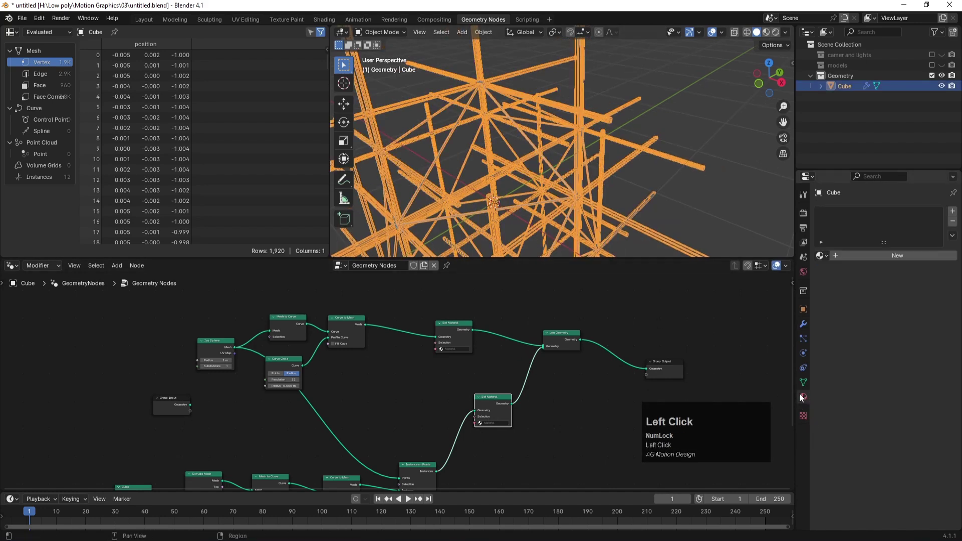
pyautogui.click(885, 256)
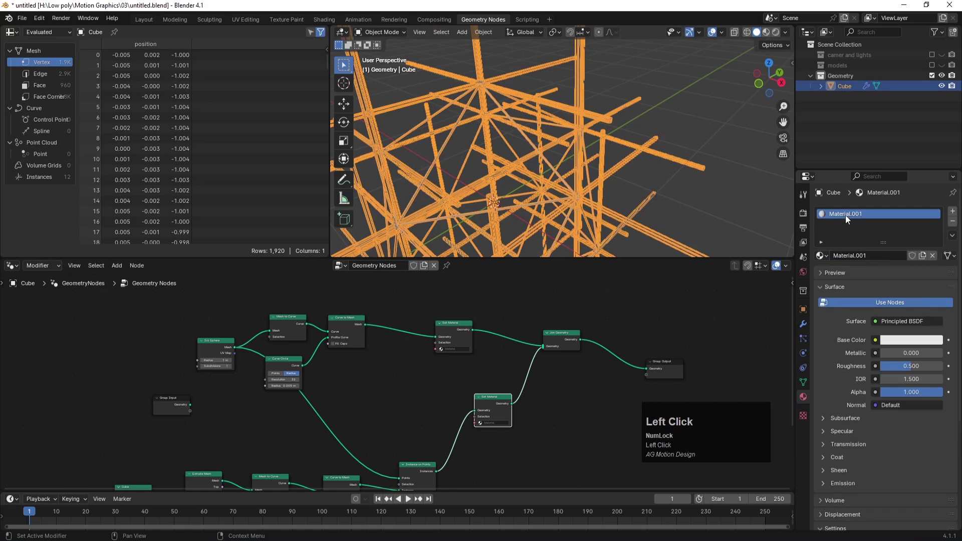
pyautogui.write('lines')
pyautogui.press('Return')
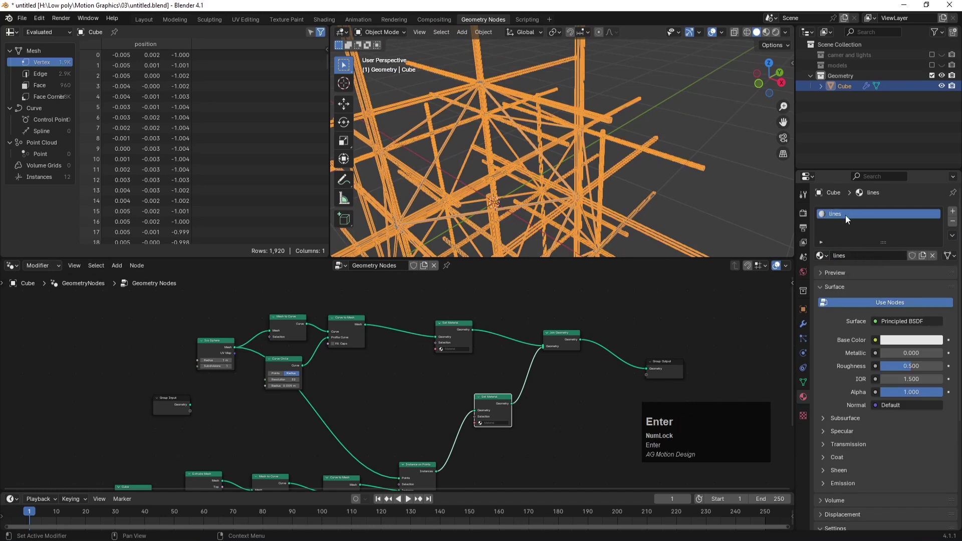
pyautogui.click(896, 341)
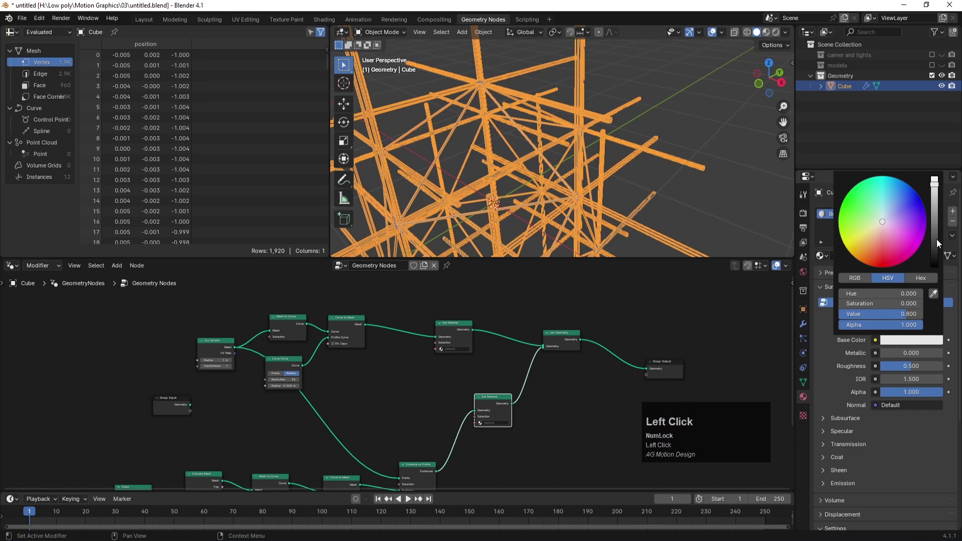
pyautogui.moveTo(936, 239); pyautogui.dragTo(934, 253)
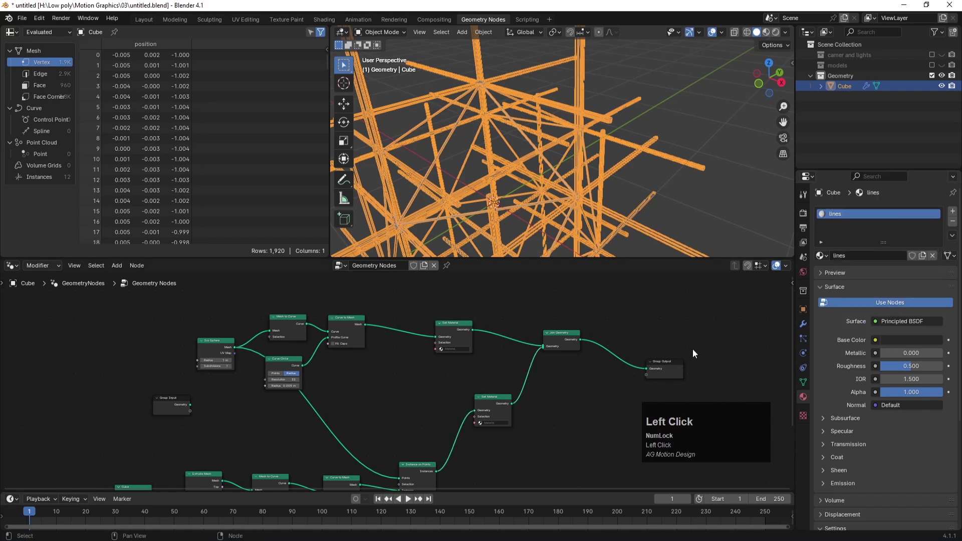
# Add a second material slot with a new material named glow and give it a cyan base color.
pyautogui.click(953, 211)
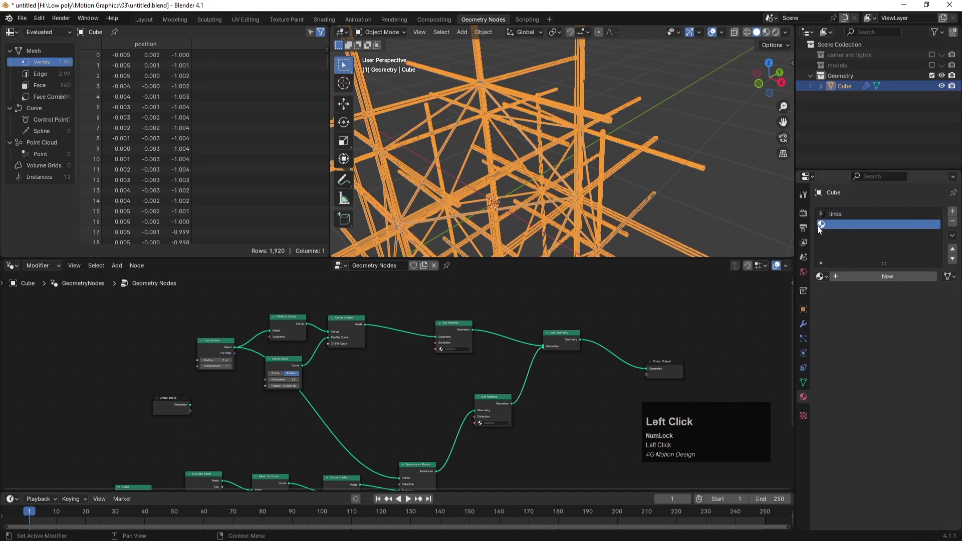
pyautogui.click(856, 277)
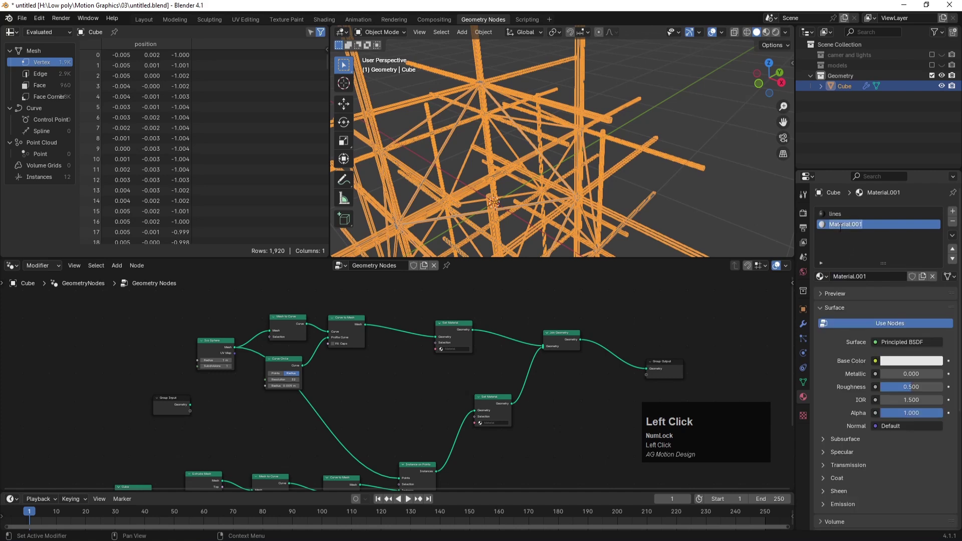
pyautogui.write('glow\\')
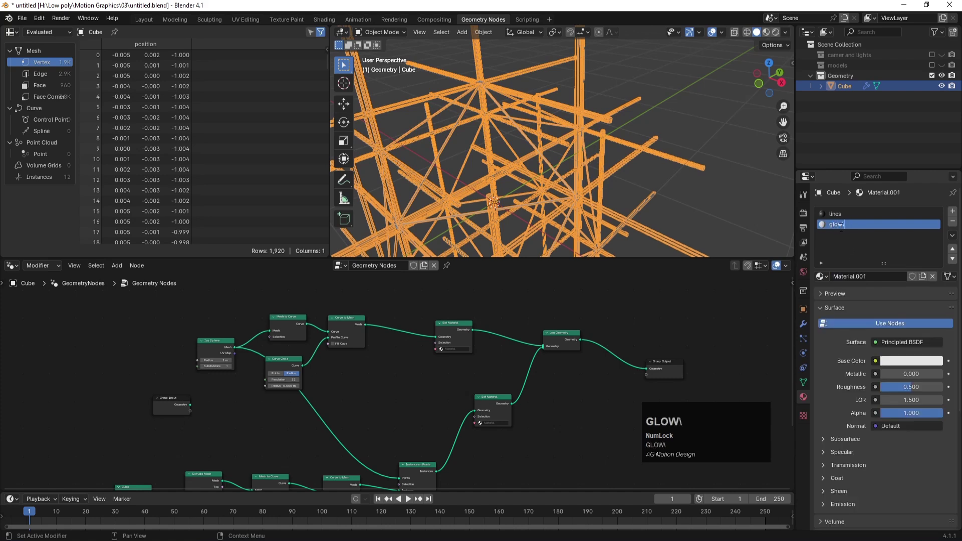
pyautogui.press('Return')
pyautogui.click(905, 358)
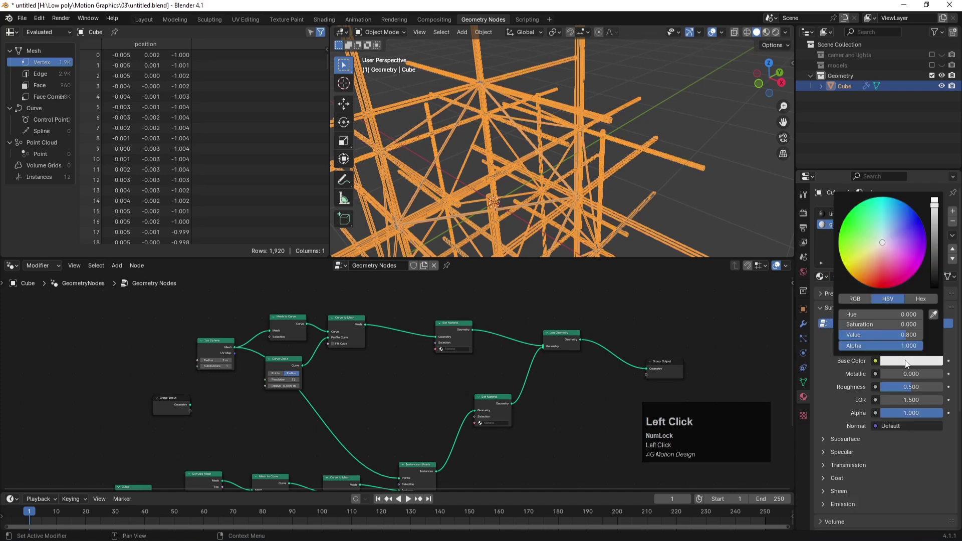
pyautogui.moveTo(894, 221); pyautogui.dragTo(891, 197)
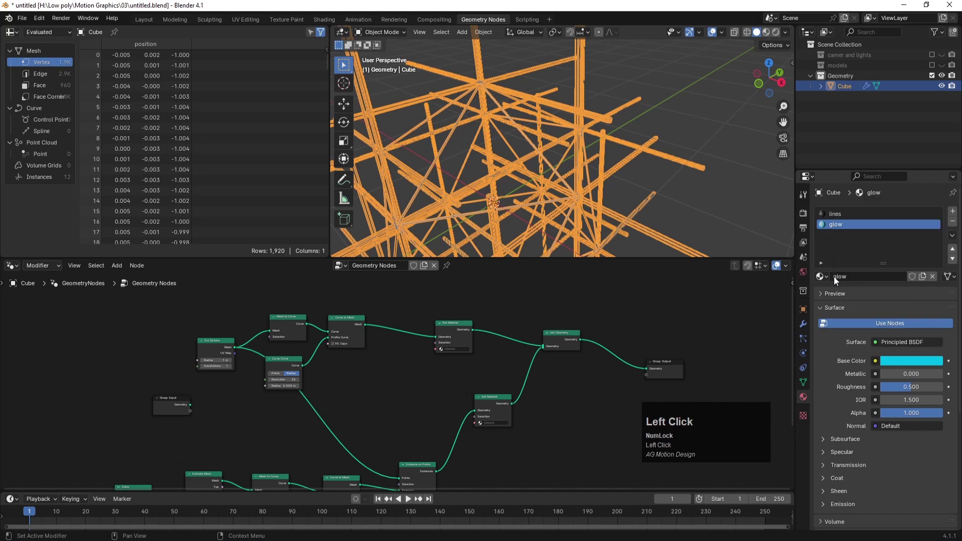
# Set the glow material's emission color to bright cyan and its emission strength to 5.
pyautogui.scroll(-2, 840, 400)
pyautogui.click(832, 461)
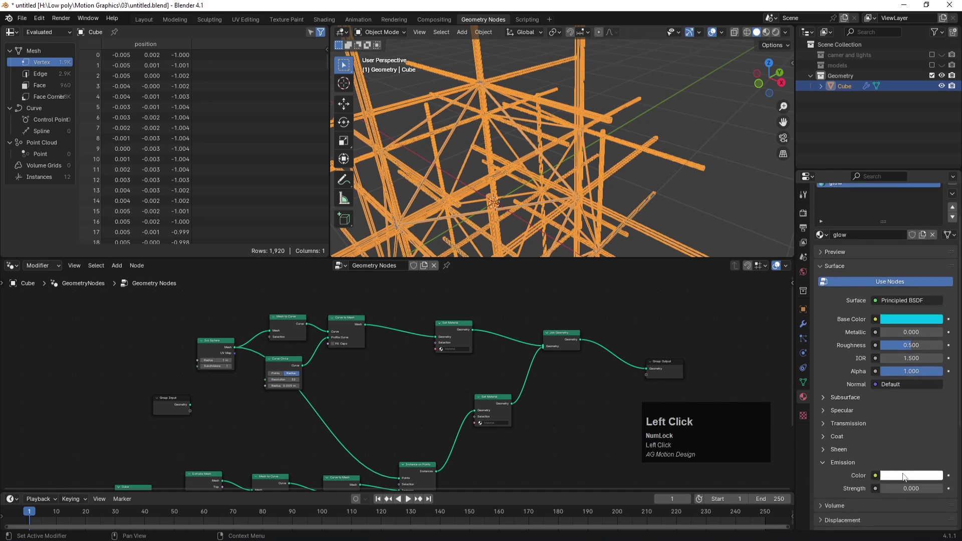
pyautogui.click(909, 476)
pyautogui.moveTo(892, 339); pyautogui.dragTo(889, 313)
pyautogui.click(902, 488)
pyautogui.write('5')
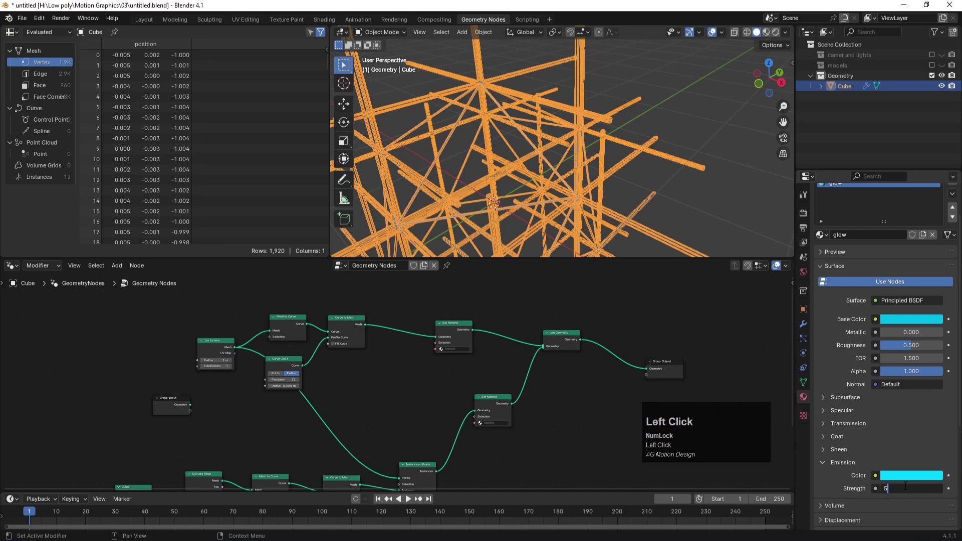
pyautogui.press('Return')
pyautogui.click(488, 376)
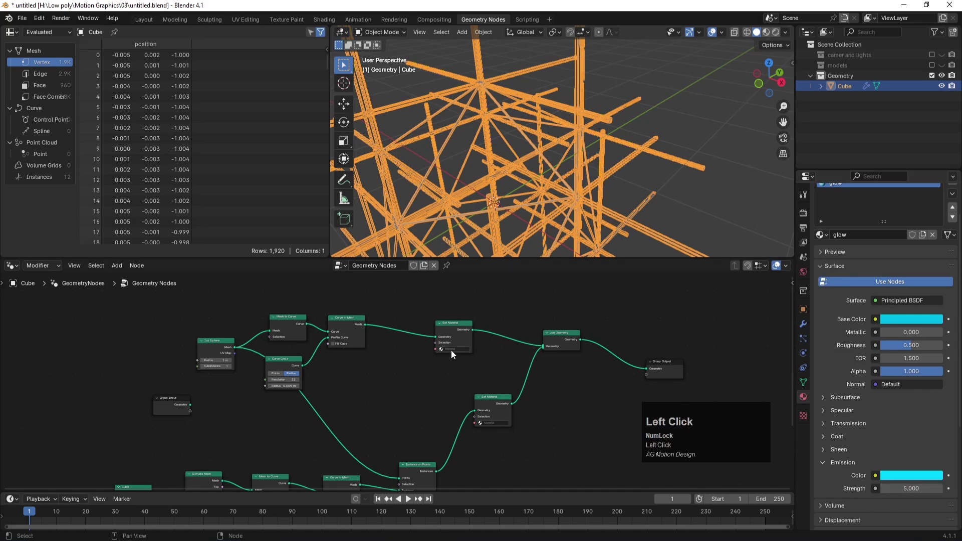
# Deselect the cube object and switch the 3D viewport to Rendered shading.
pyautogui.scroll(2, 451, 350)
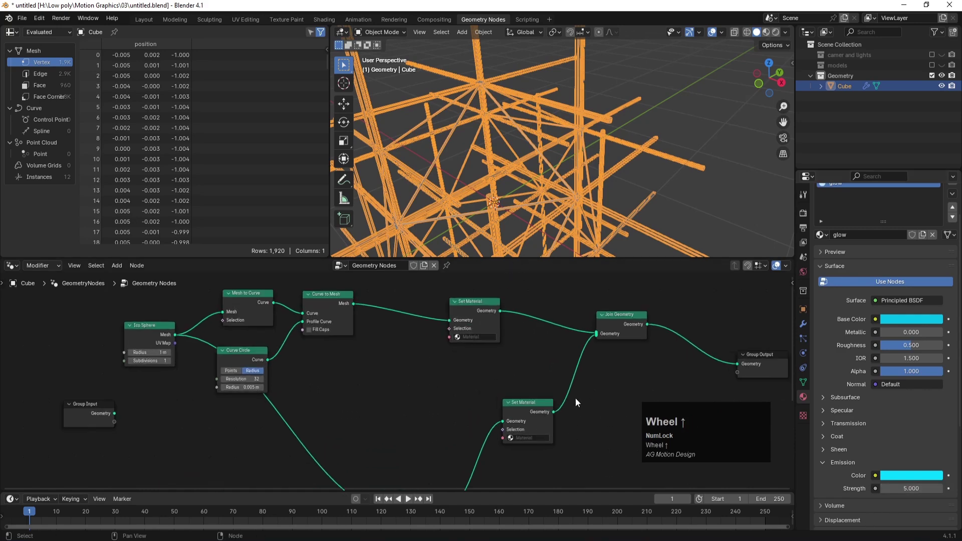
pyautogui.click(701, 173)
pyautogui.press('z')
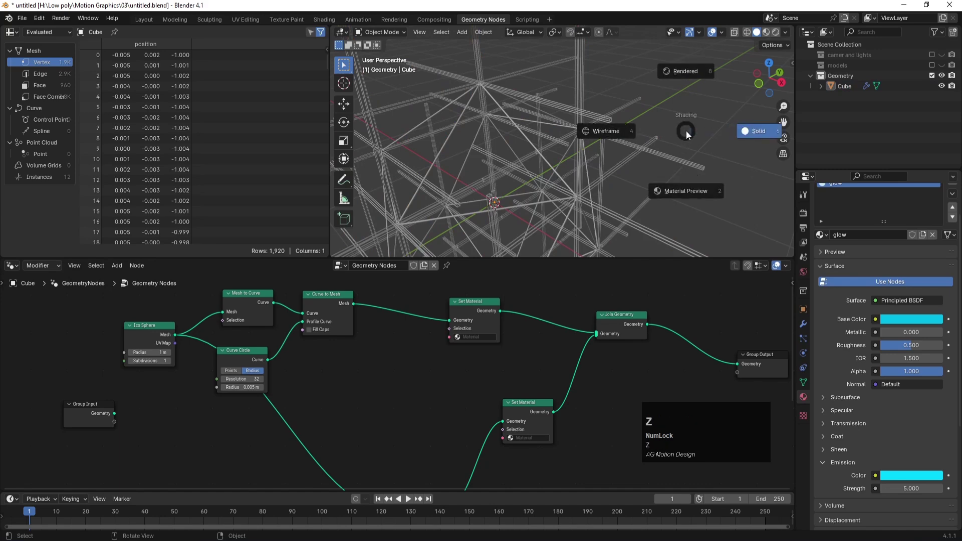
pyautogui.click(686, 72)
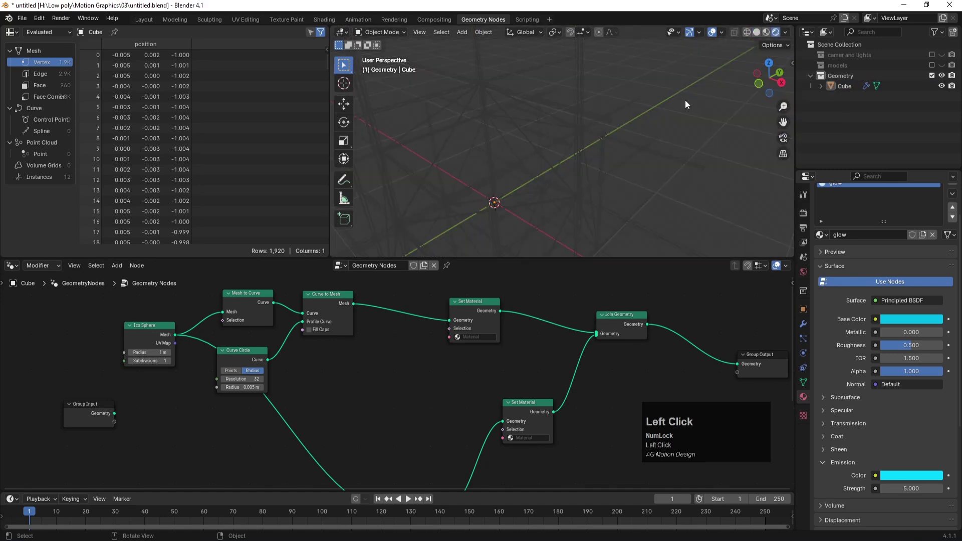
# Join the spreadsheet area into the 3D viewport so the viewport takes over its space.
pyautogui.rightClick(328, 146)
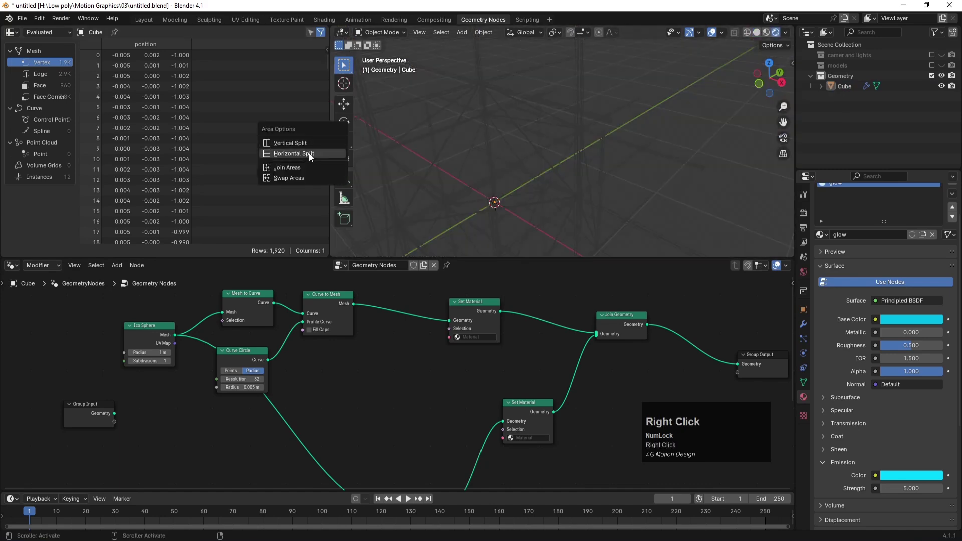
pyautogui.click(291, 169)
pyautogui.click(213, 164)
# Center the whole wireframe model in the enlarged 3D viewport and switch to Material Preview shading.
pyautogui.scroll(-4, 446, 195)
pyautogui.scroll(-1, 446, 200)
pyautogui.keyDown('shift'); pyautogui.moveTo(389, 161); pyautogui.dragTo(434, 146, button='middle'); pyautogui.keyUp('shift')
pyautogui.press('z')
pyautogui.click(443, 193)
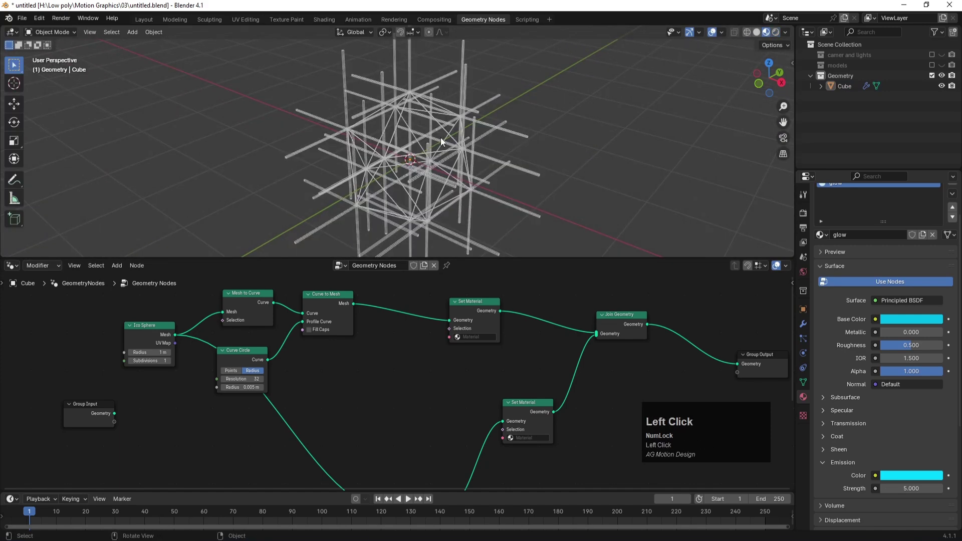
# Assign the lines material to the icosphere branch's Set Material node and the glow material to the instances' Set Material node.
pyautogui.scroll(2, 440, 139)
pyautogui.moveTo(485, 145); pyautogui.dragTo(462, 135, button='middle')
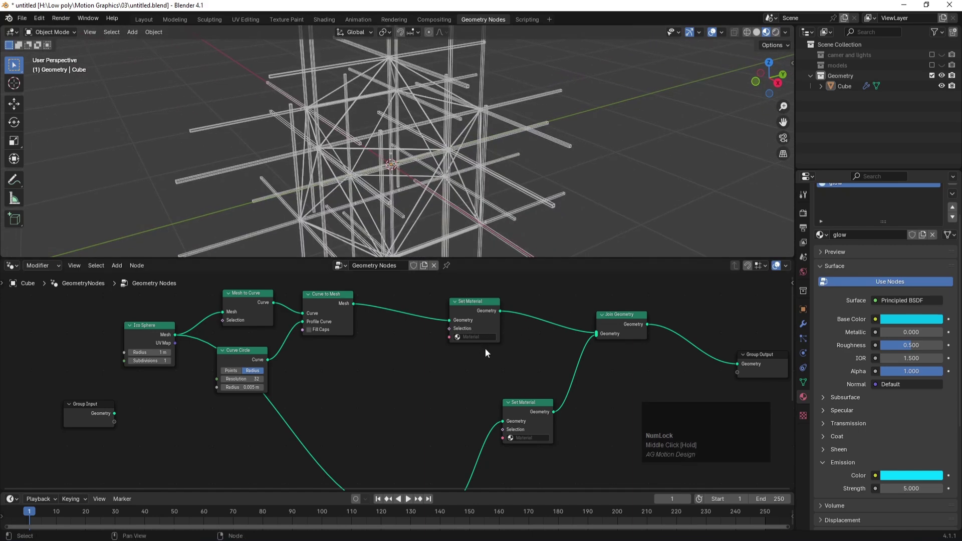
pyautogui.click(479, 337)
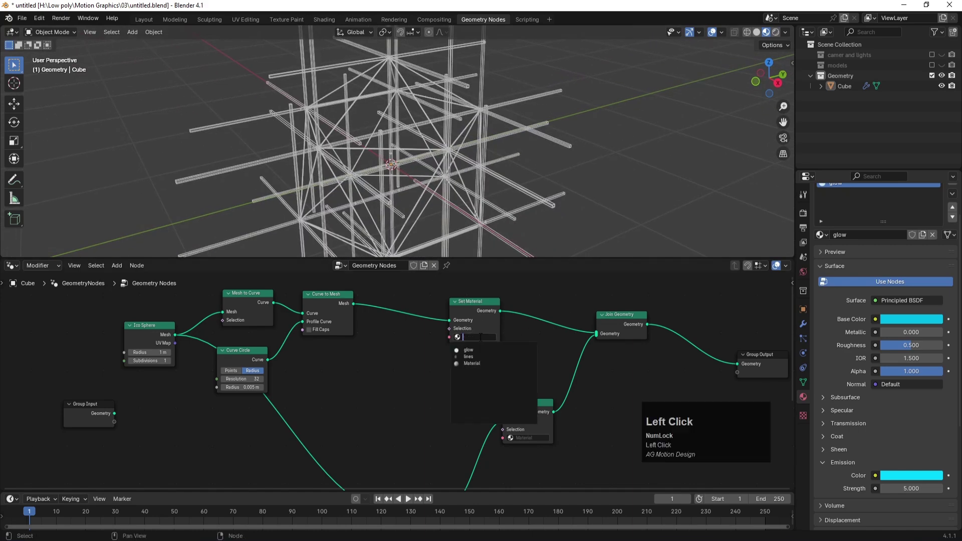
pyautogui.click(469, 356)
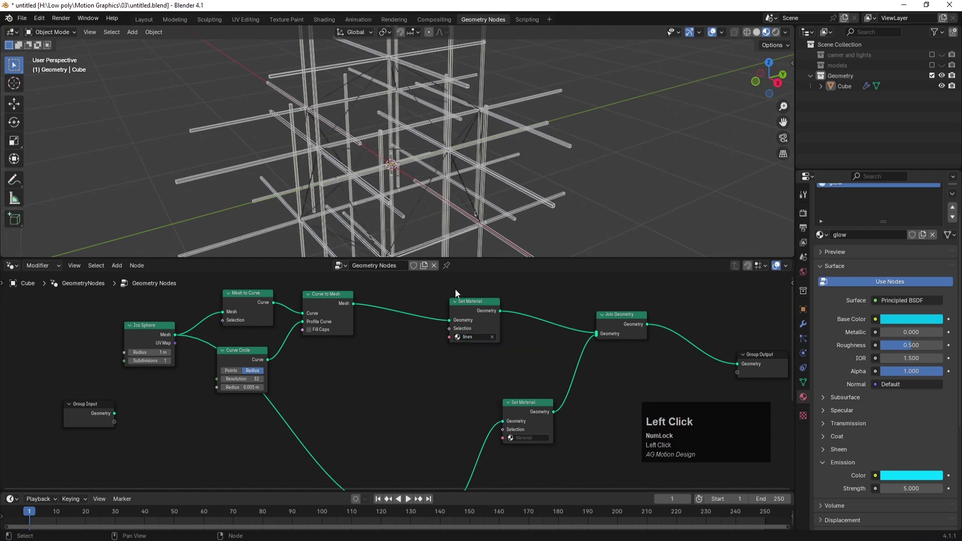
pyautogui.click(530, 438)
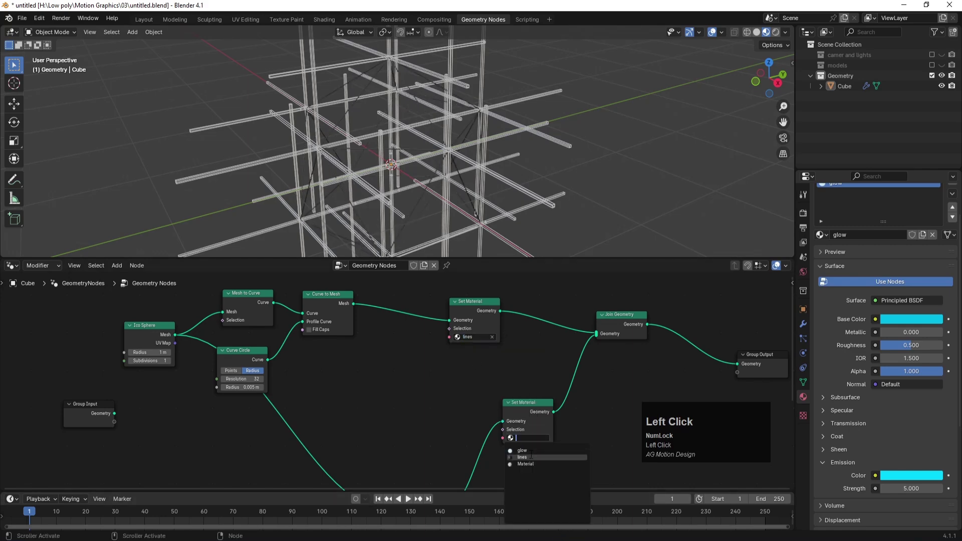
pyautogui.click(530, 450)
pyautogui.scroll(-2, 585, 206)
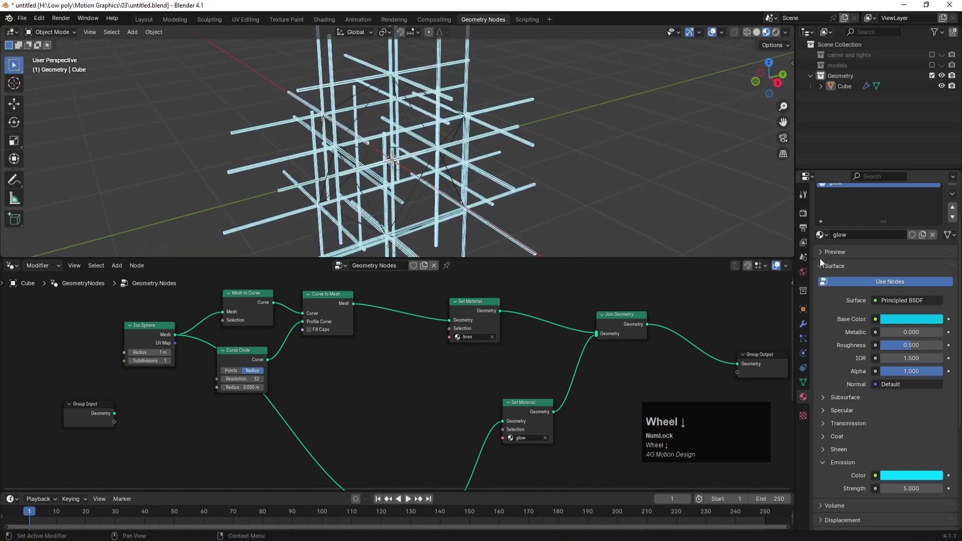
# Enable Bloom in the EEVEE render settings and set the glow material's emission strength to 2.
pyautogui.click(805, 214)
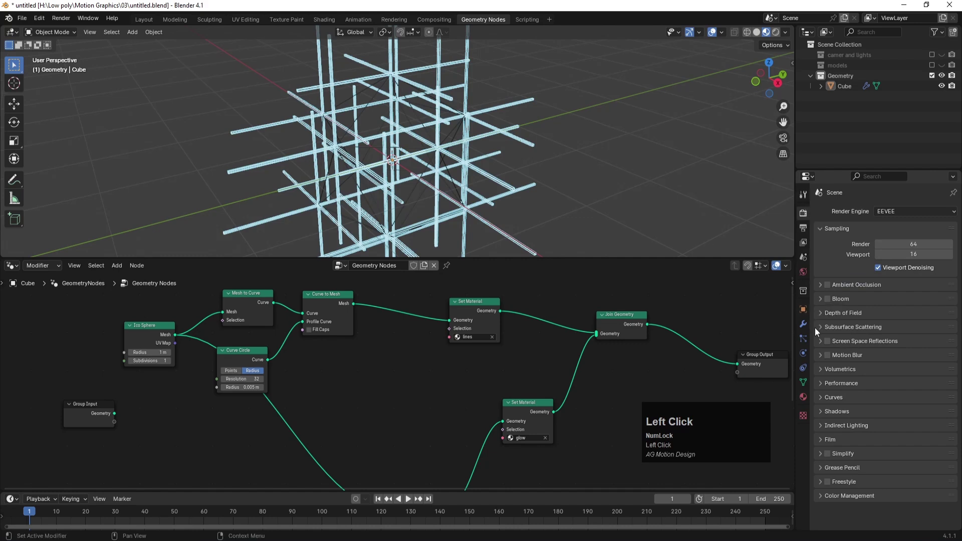
pyautogui.click(826, 297)
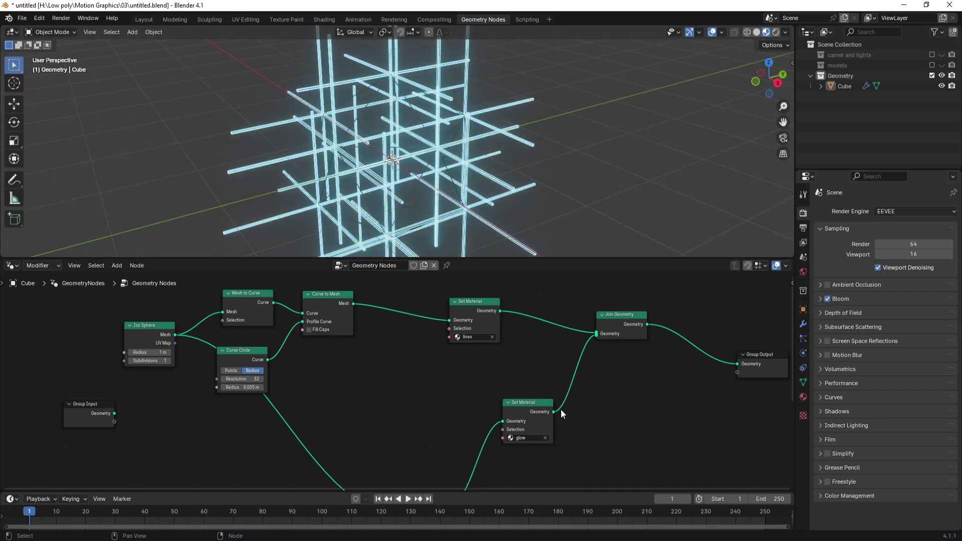
pyautogui.click(537, 407)
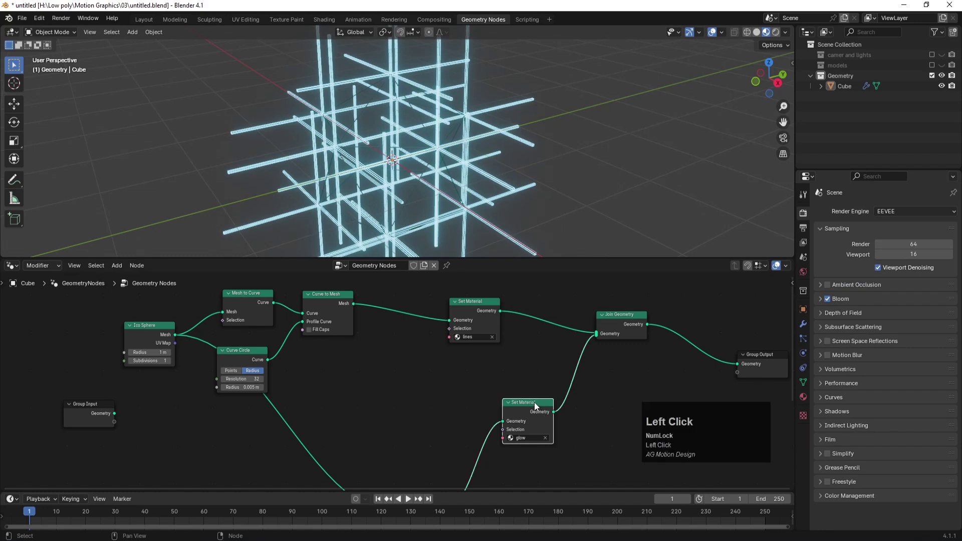
pyautogui.click(804, 397)
pyautogui.scroll(-5, 888, 424)
pyautogui.click(895, 447)
pyautogui.write('2')
pyautogui.press('Return')
pyautogui.click(574, 158)
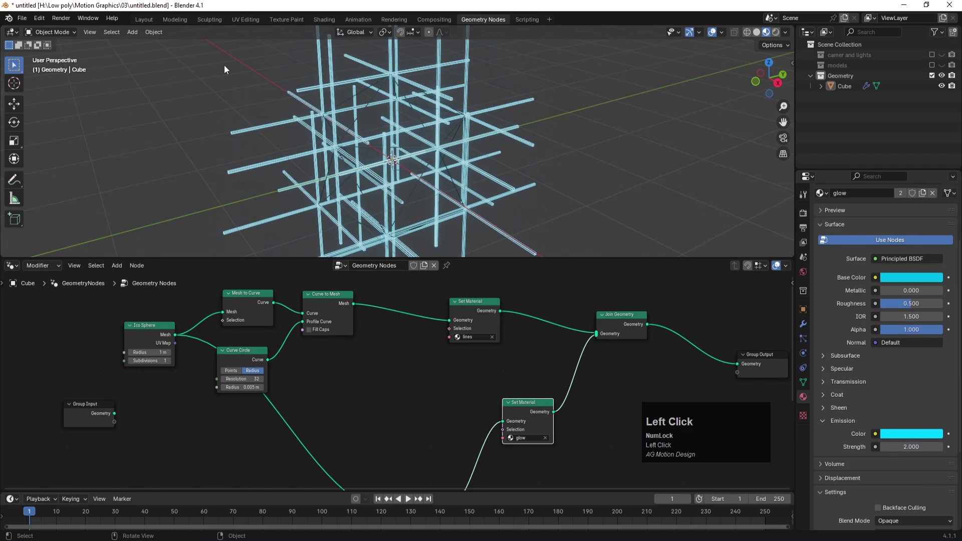
# Set the animation's end frame to 360 and enlarge the timeline so it shows the full frame range.
pyautogui.scroll(-2, 353, 403)
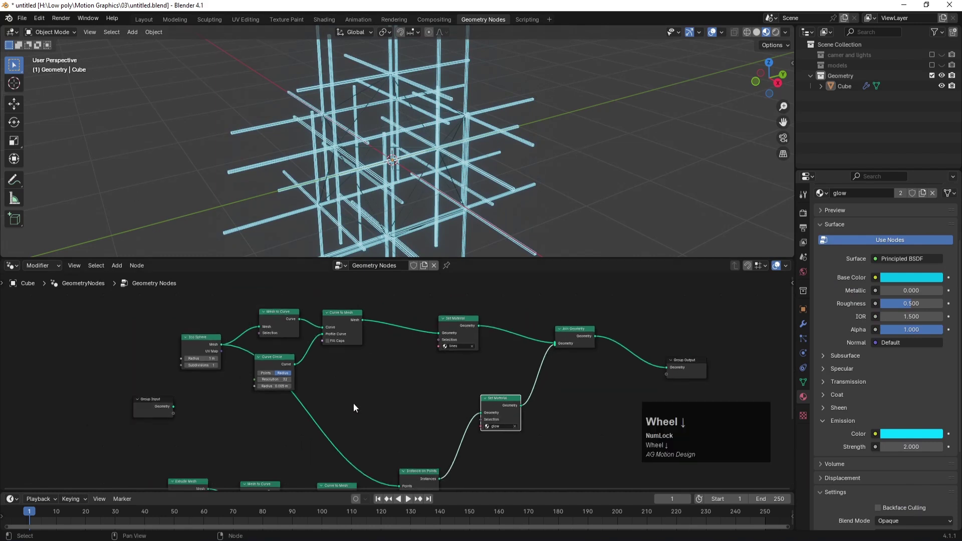
pyautogui.scroll(-1, 353, 403)
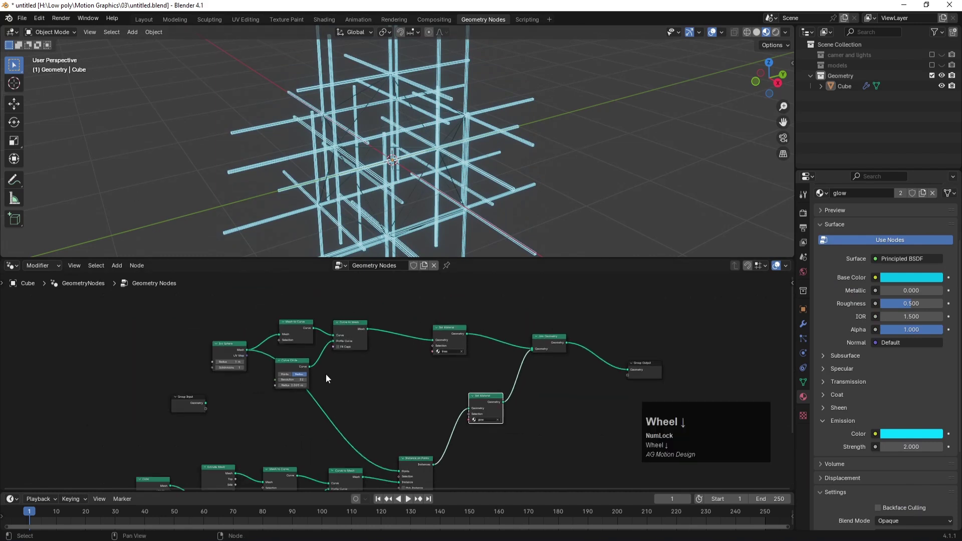
pyautogui.click(252, 490)
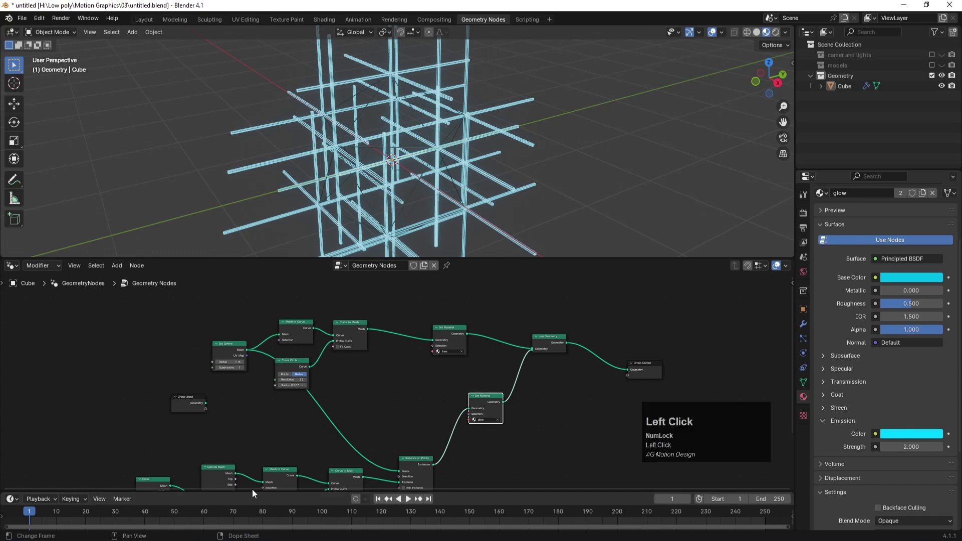
pyautogui.moveTo(249, 490); pyautogui.dragTo(250, 472)
pyautogui.moveTo(289, 395); pyautogui.dragTo(368, 315, button='middle')
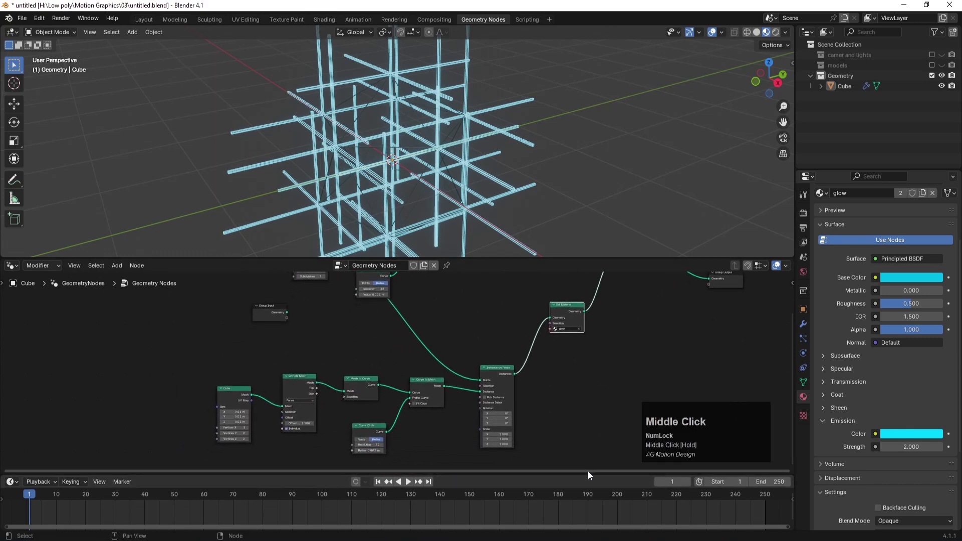
pyautogui.click(776, 482)
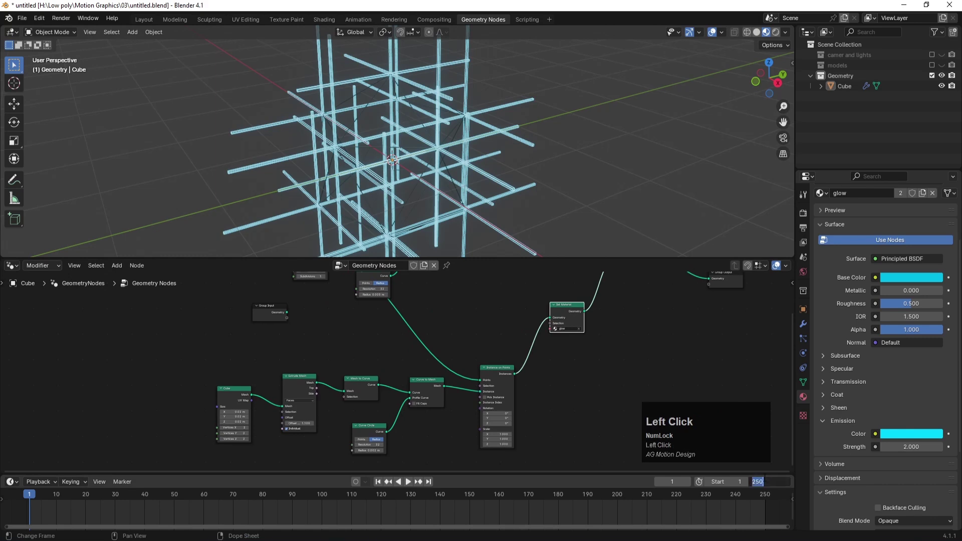
pyautogui.write('360')
pyautogui.press('Return')
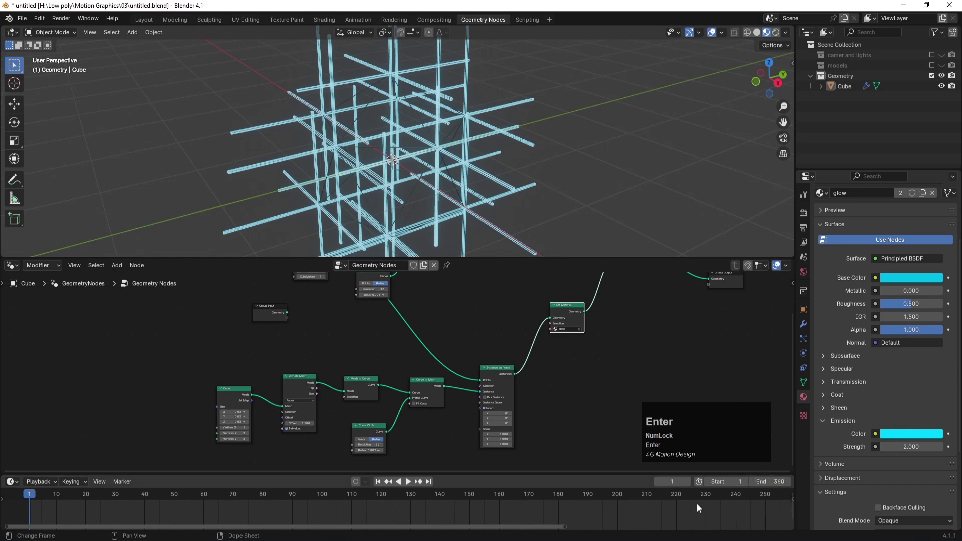
pyautogui.moveTo(565, 530); pyautogui.dragTo(786, 524)
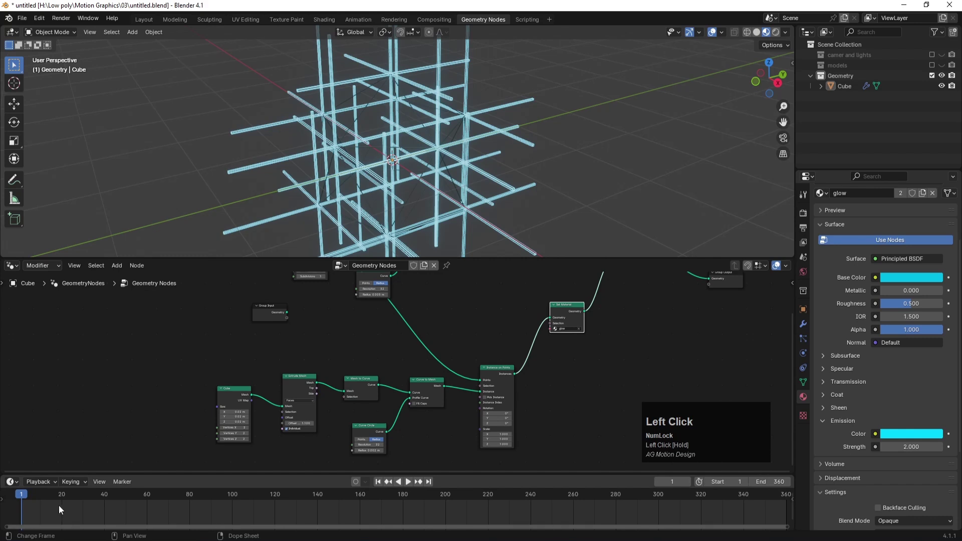
# Set the Extrude Mesh node's offset scale to 0.
pyautogui.scroll(1, 323, 443)
pyautogui.scroll(-1, 329, 445)
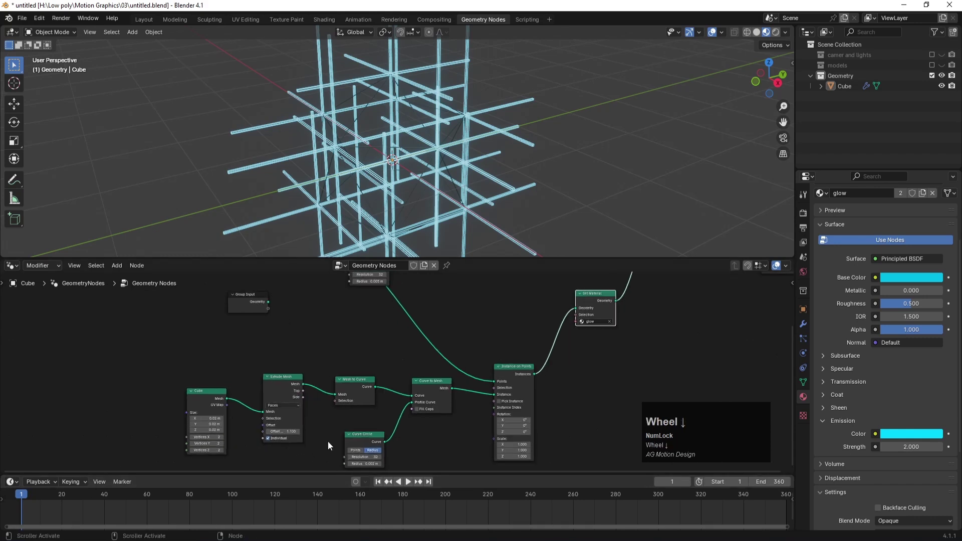
pyautogui.click(288, 377)
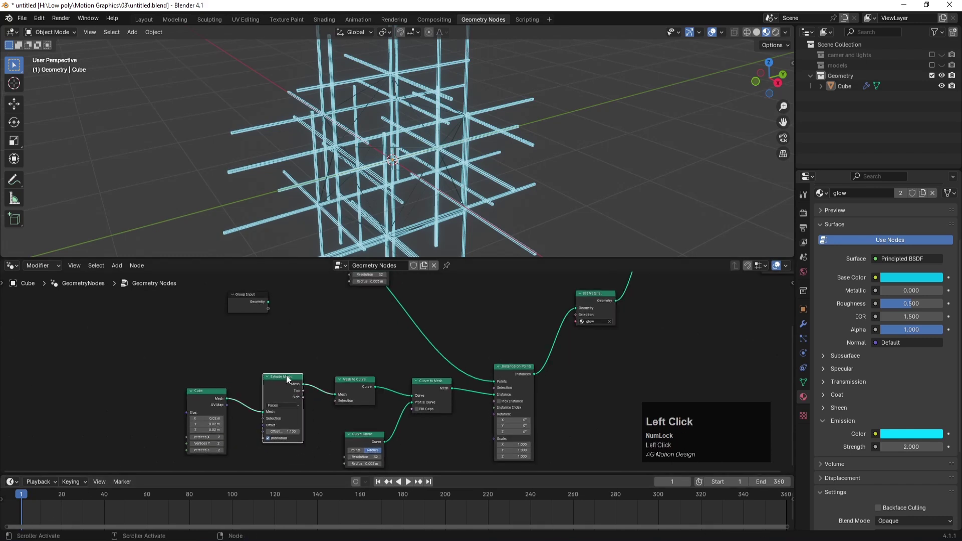
pyautogui.click(277, 431)
pyautogui.write('0')
pyautogui.press('Return')
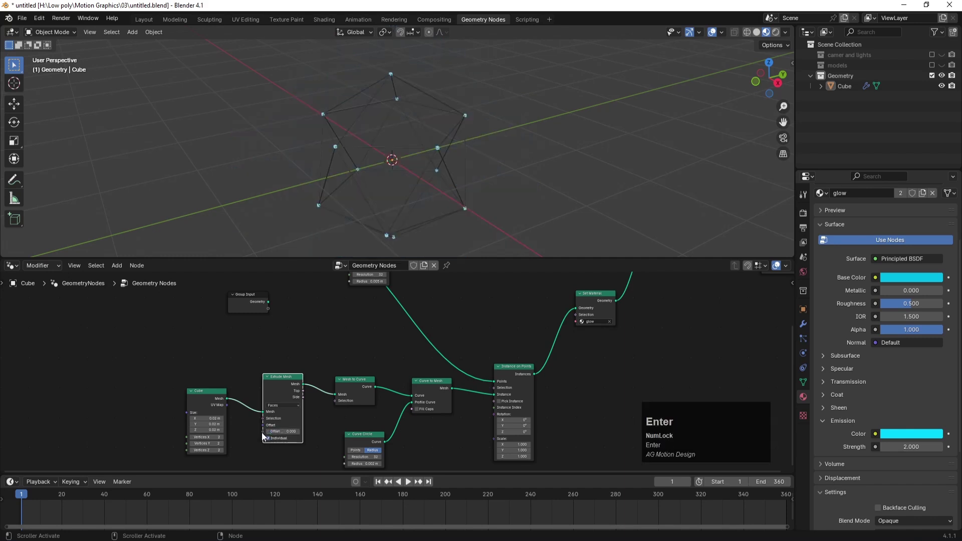
pyautogui.click(262, 436)
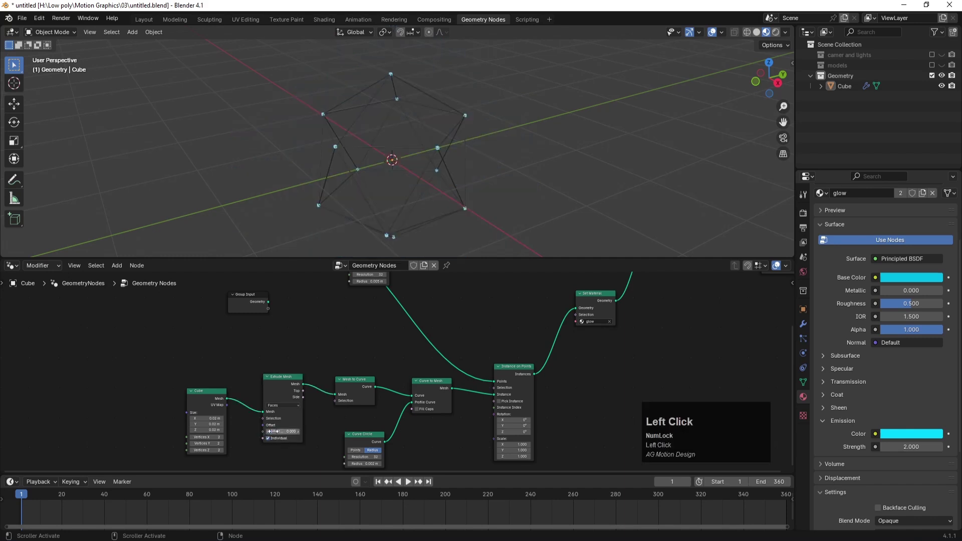
pyautogui.rightClick(286, 431)
pyautogui.click(211, 410)
pyautogui.moveTo(21, 492); pyautogui.dragTo(19, 493)
pyautogui.click(272, 379)
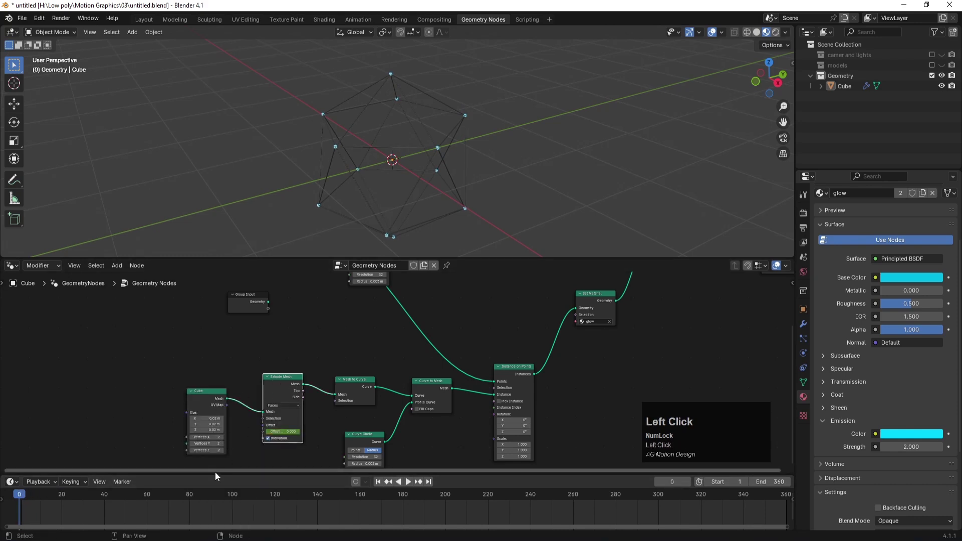
pyautogui.moveTo(22, 494); pyautogui.dragTo(22, 495)
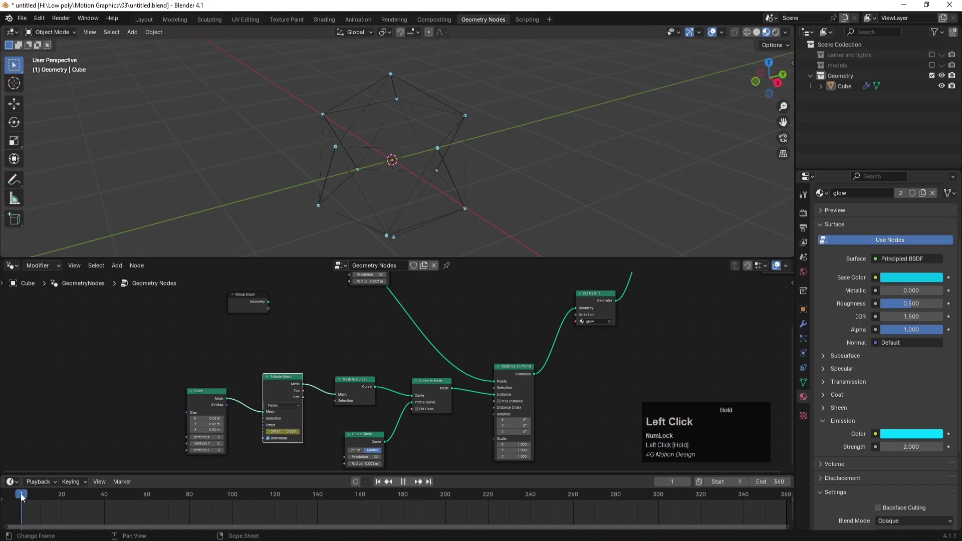
pyautogui.rightClick(273, 430)
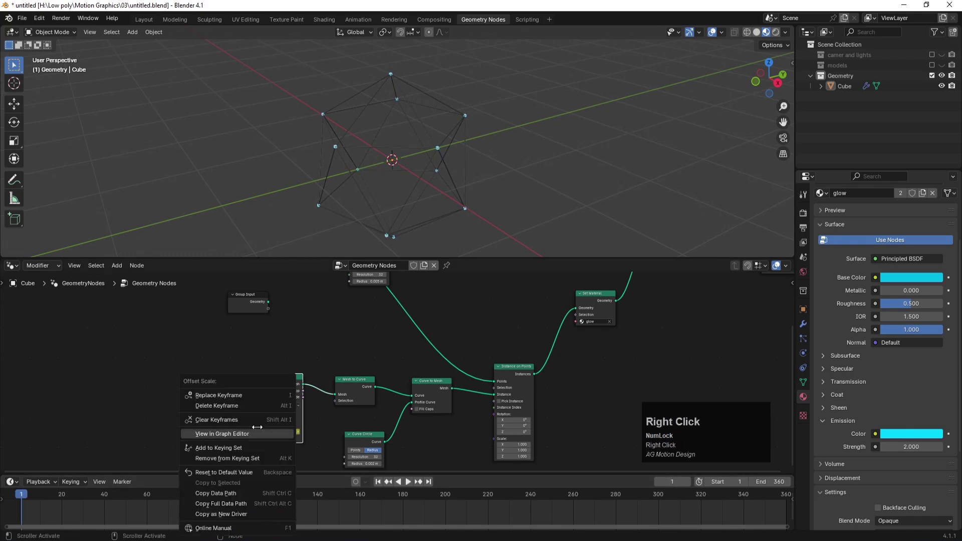
pyautogui.click(234, 420)
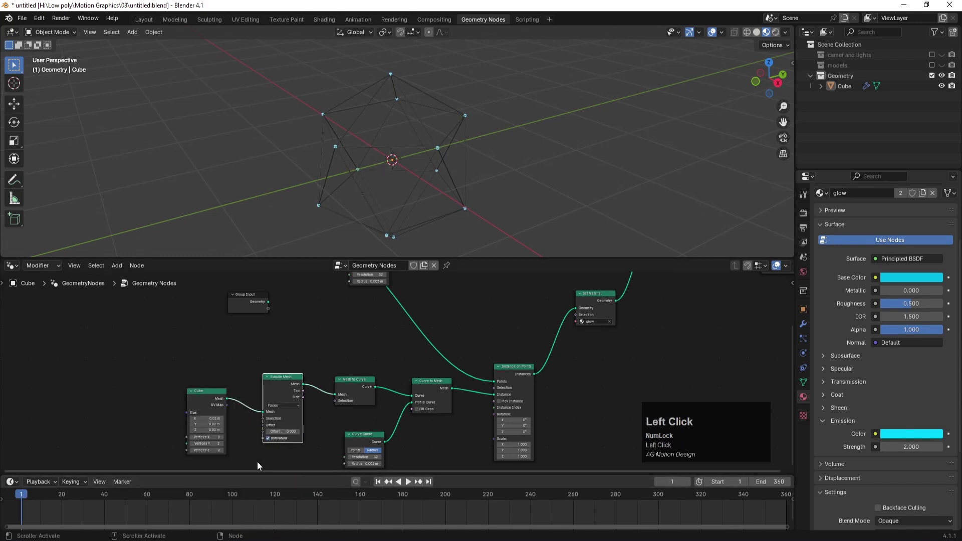
# Insert a keyframe for the Extrude Mesh node's offset scale of 0 at frame 1.
pyautogui.click(285, 378)
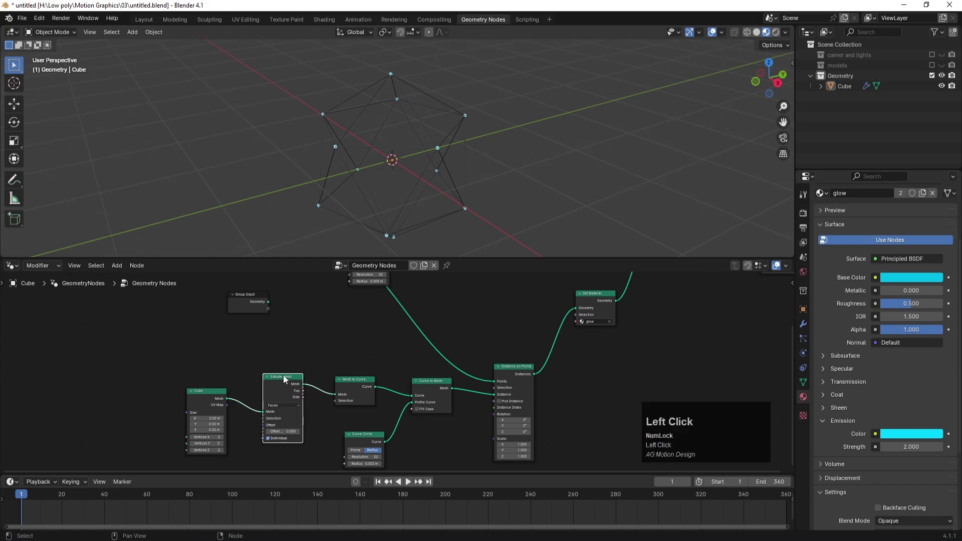
pyautogui.rightClick(279, 431)
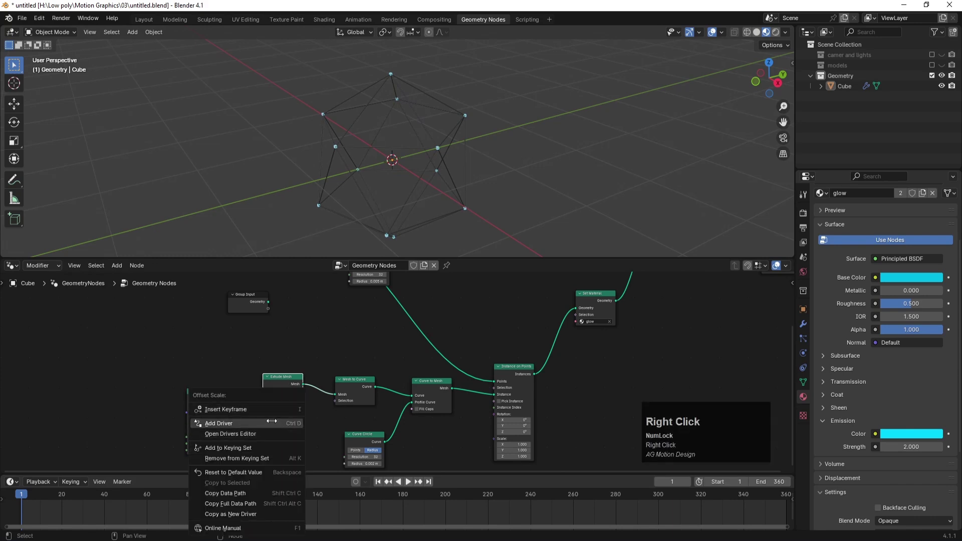
pyautogui.click(228, 409)
# Give the timeline more height and keyframe the Extrude Mesh offset scale at 4 on frame 180.
pyautogui.moveTo(226, 475); pyautogui.dragTo(226, 425)
pyautogui.moveTo(32, 443); pyautogui.dragTo(328, 449)
pyautogui.moveTo(401, 452); pyautogui.dragTo(404, 452)
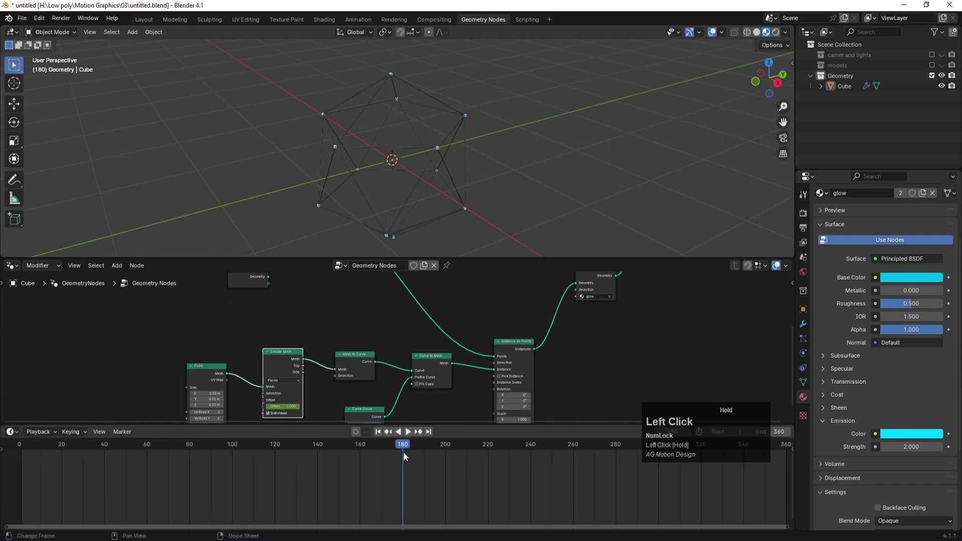
pyautogui.moveTo(287, 407); pyautogui.dragTo(440, 406)
pyautogui.click(290, 406)
pyautogui.press('Return')
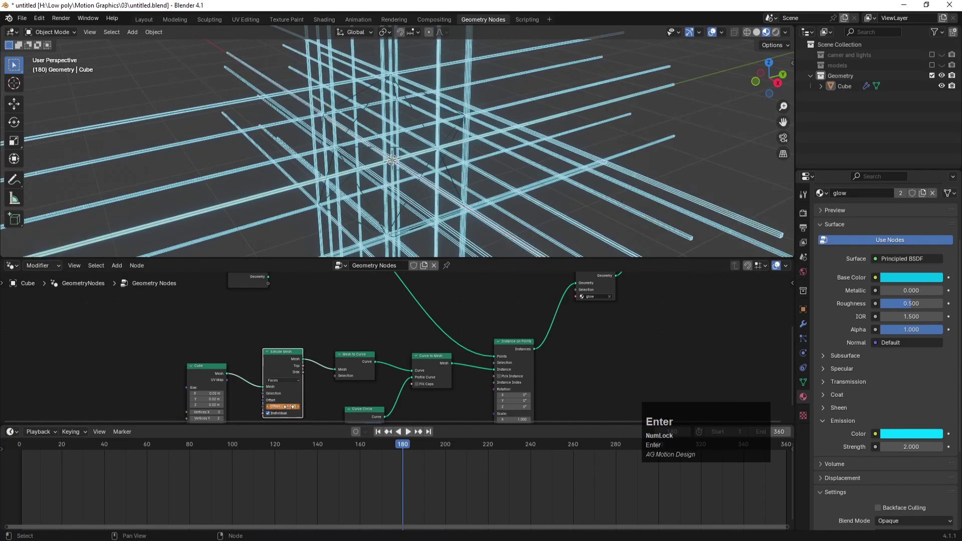
pyautogui.rightClick(290, 407)
pyautogui.click(270, 406)
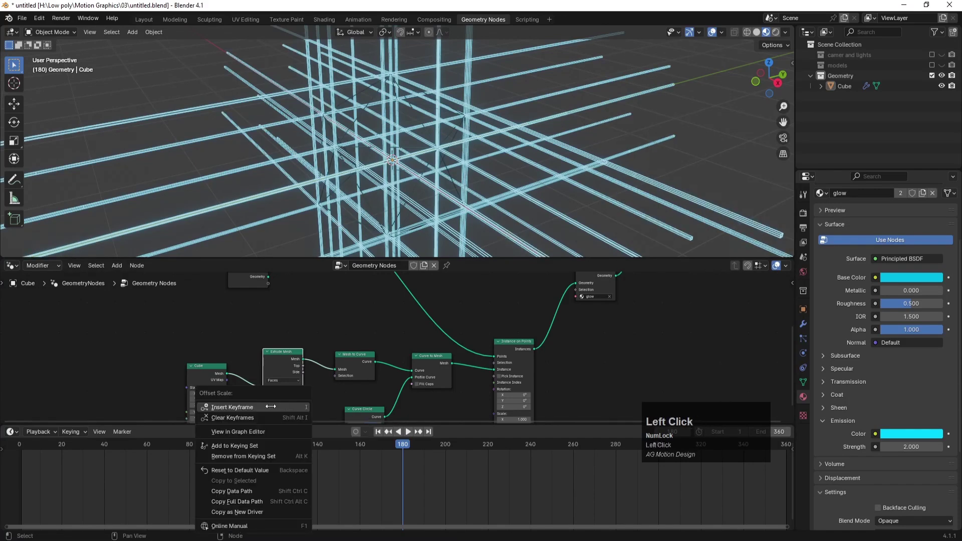
# Keyframe the Extrude Mesh offset scale at 0 on frame 360.
pyautogui.moveTo(789, 449); pyautogui.dragTo(786, 449)
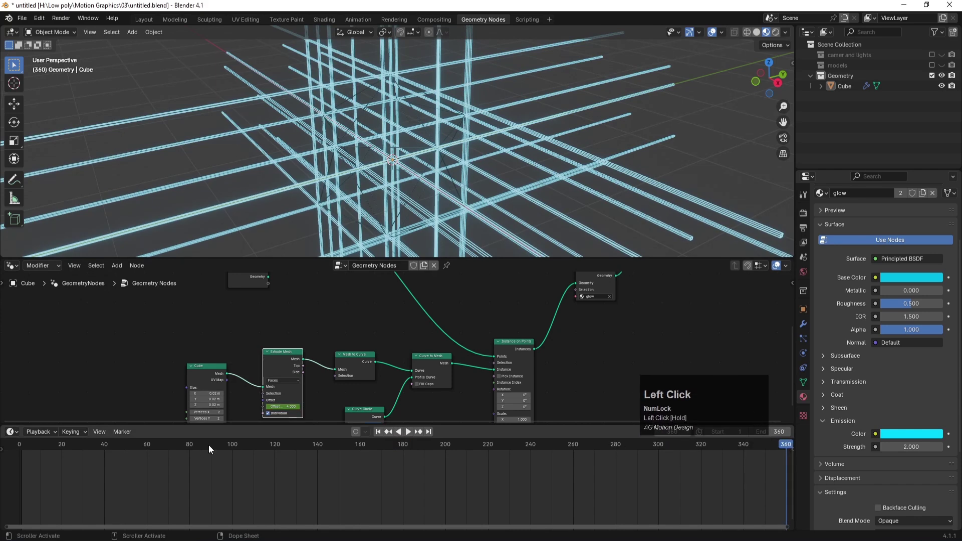
pyautogui.press('Return')
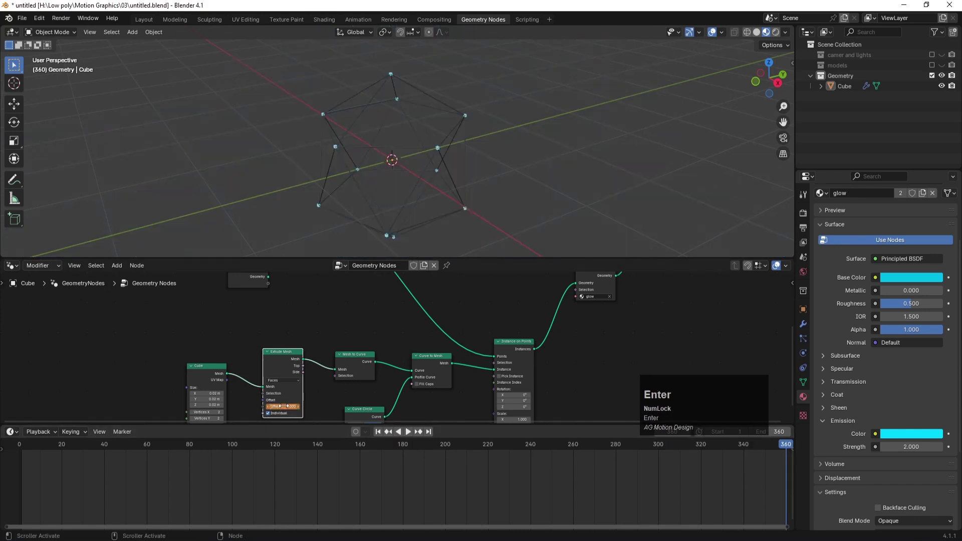
pyautogui.rightClick(270, 407)
pyautogui.click(270, 406)
# Return to frame 1, switch to the Layout workspace and play the extrusion animation briefly to check it.
pyautogui.moveTo(235, 446); pyautogui.dragTo(20, 461)
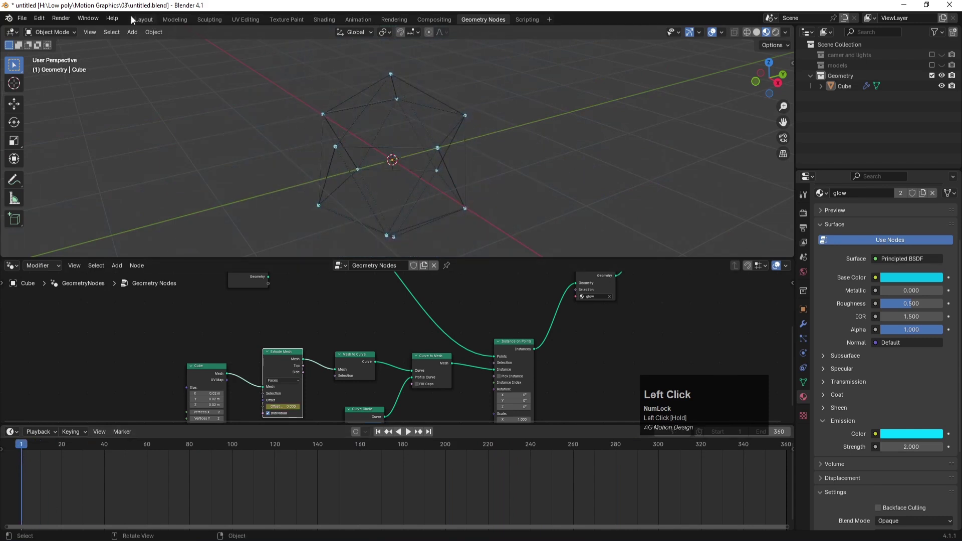
pyautogui.click(137, 19)
pyautogui.scroll(5, 407, 263)
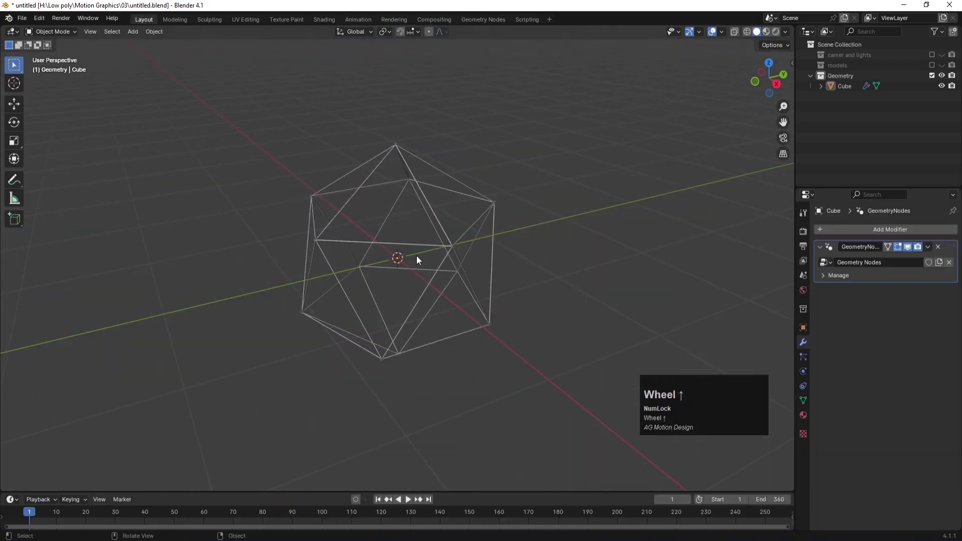
pyautogui.click(408, 499)
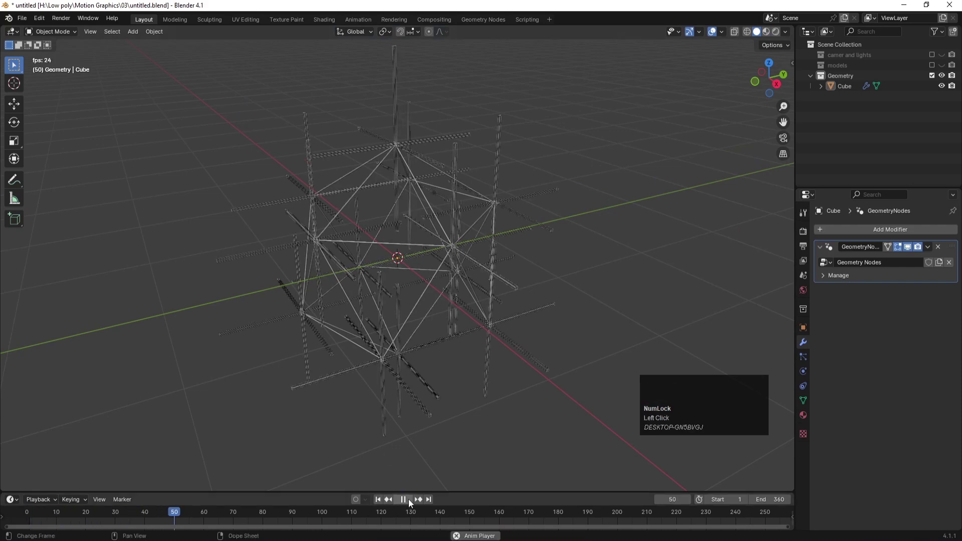
pyautogui.click(408, 499)
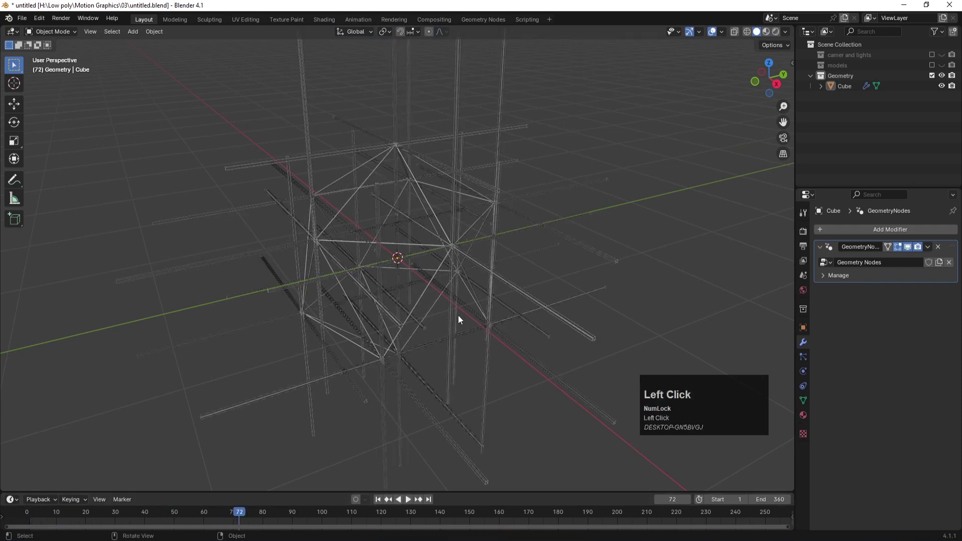
# Show the viewport in Material Preview shading at frame 0 with the models collection enabled.
pyautogui.press('z')
pyautogui.click(473, 329)
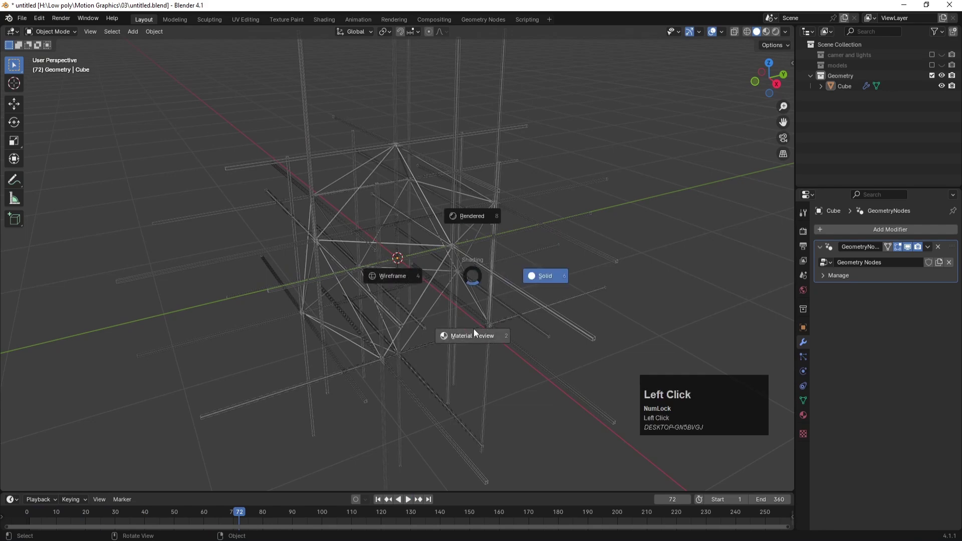
pyautogui.scroll(-2, 453, 301)
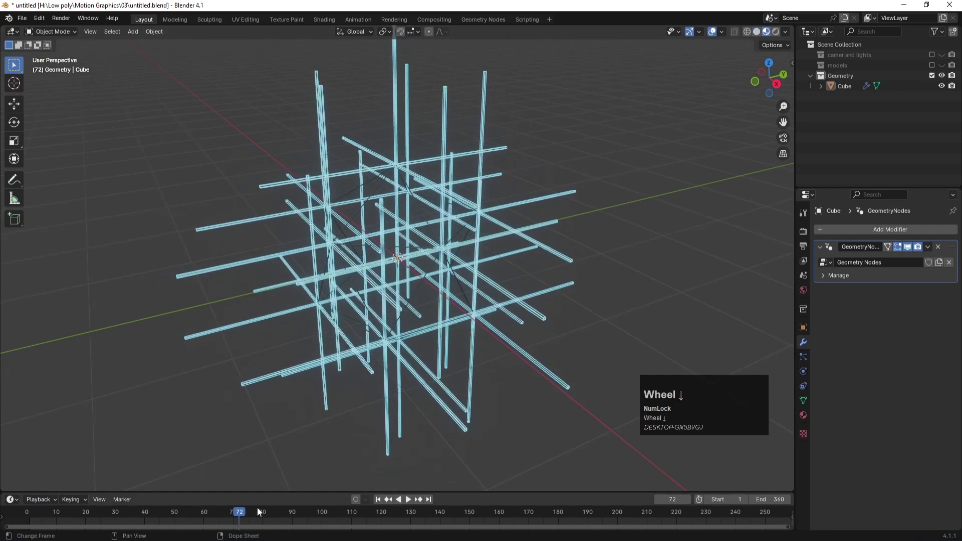
pyautogui.moveTo(266, 491); pyautogui.dragTo(23, 494)
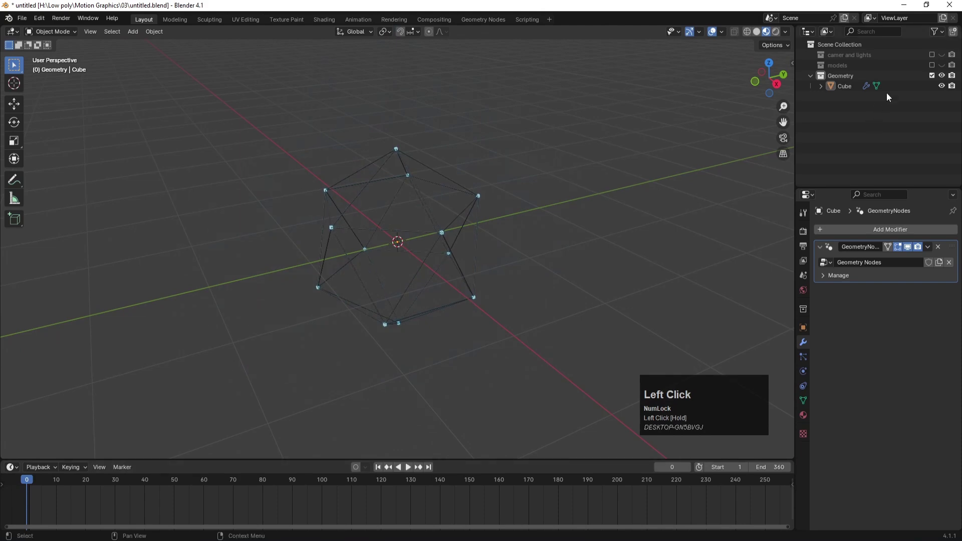
pyautogui.click(932, 65)
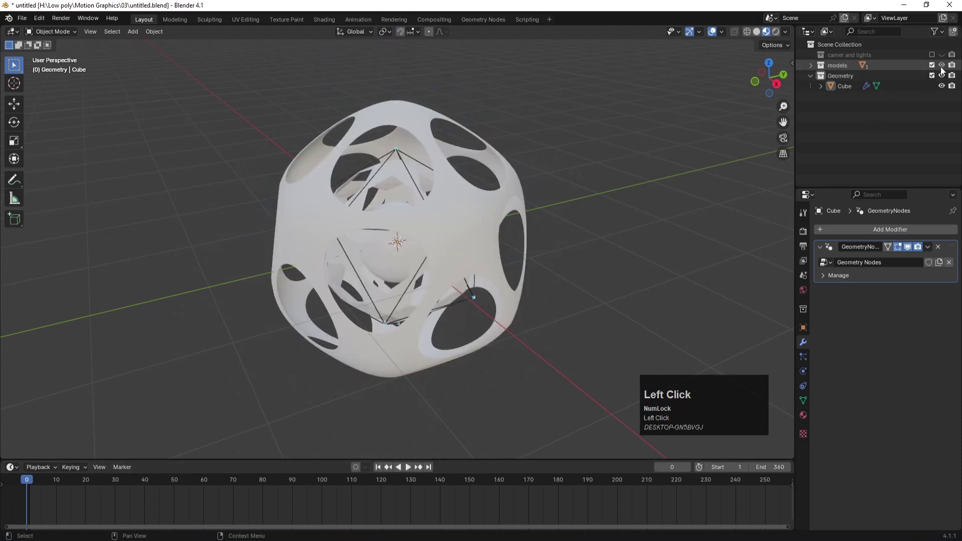
# Scale the Cube wireframe object up by about 2.1 around the models and play the animation briefly.
pyautogui.click(844, 86)
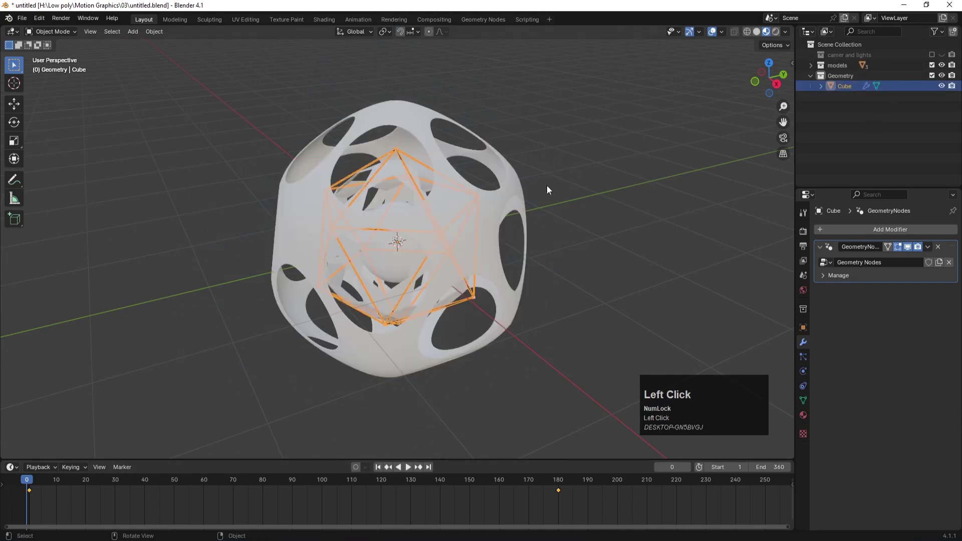
pyautogui.scroll(-4, 389, 253)
pyautogui.press('s')
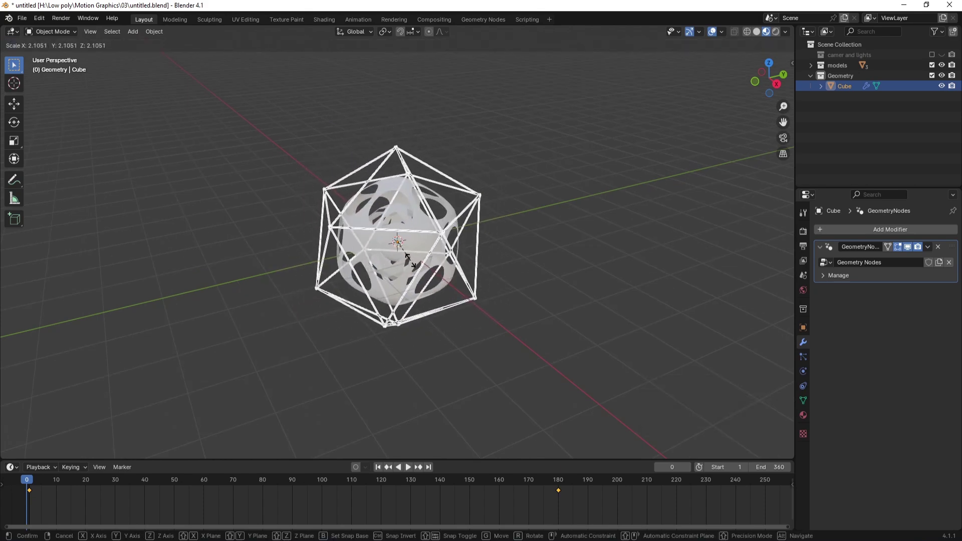
pyautogui.click(410, 260)
pyautogui.click(581, 254)
pyautogui.click(409, 468)
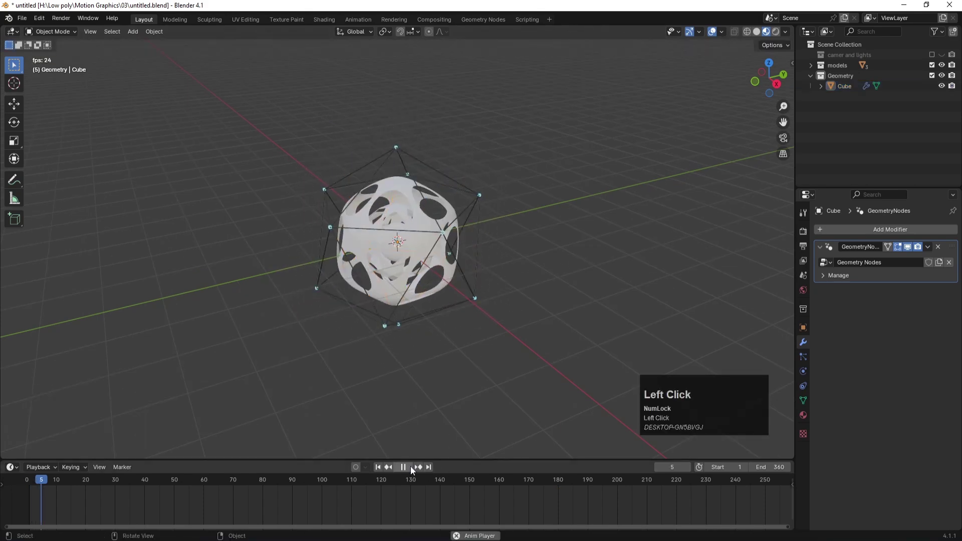
pyautogui.click(409, 468)
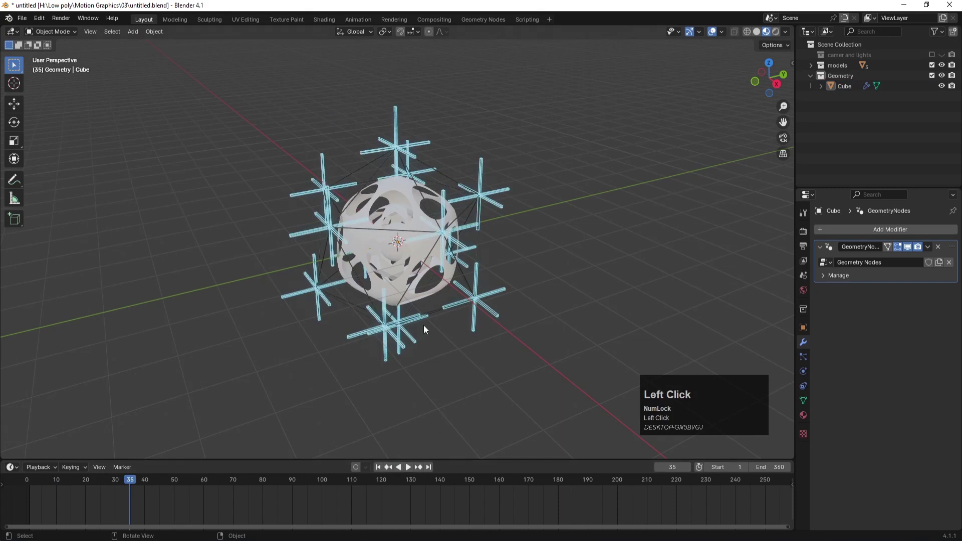
# Assign the existing glow material to the Sphere at the centre of the models.
pyautogui.click(405, 260)
pyautogui.scroll(2, 396, 284)
pyautogui.click(386, 256)
pyautogui.click(811, 65)
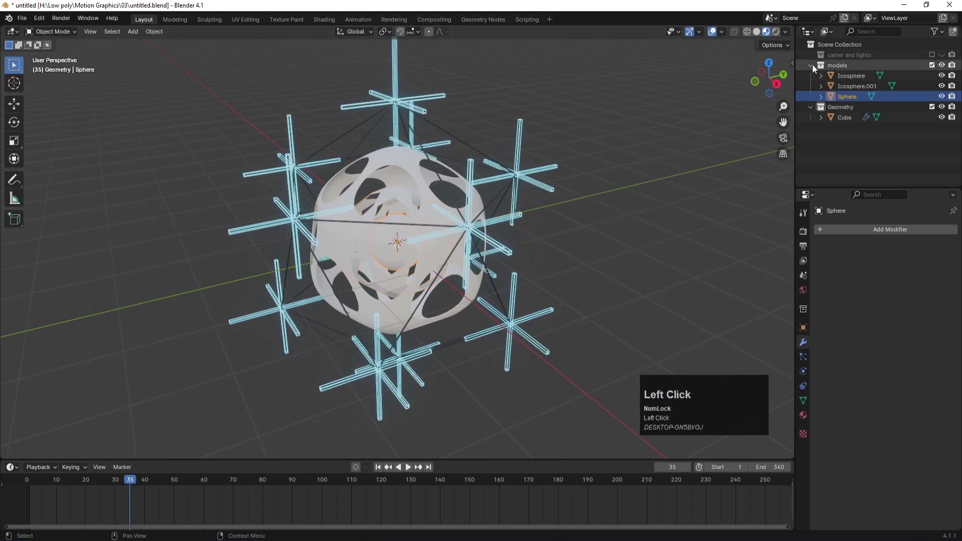
pyautogui.click(804, 415)
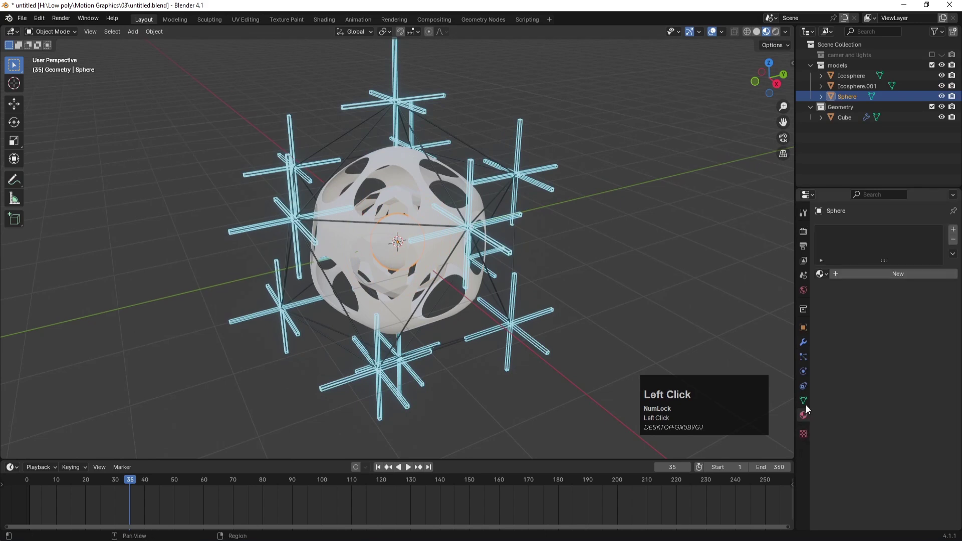
pyautogui.click(822, 274)
pyautogui.click(831, 289)
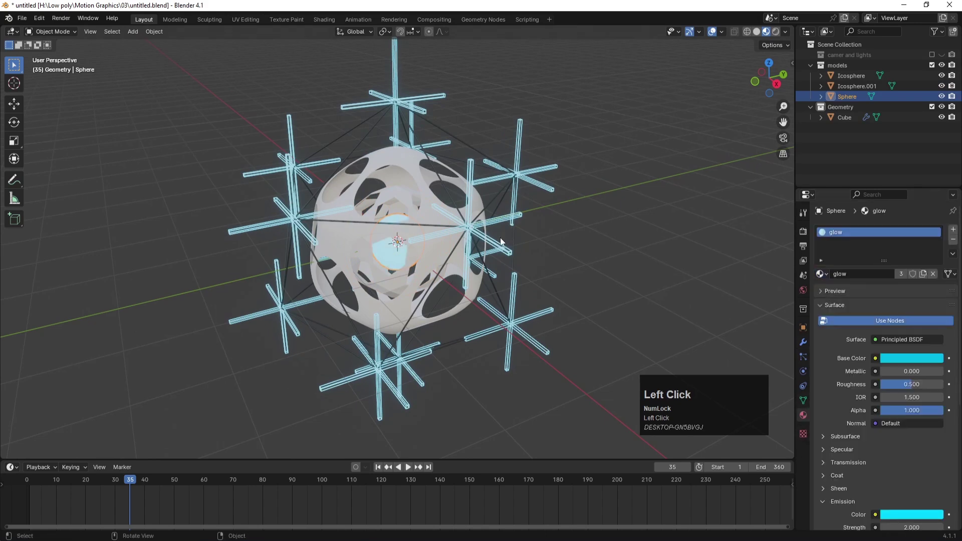
# Assign the existing lines material to the inner Icosphere and the outer Icosphere.001.
pyautogui.click(406, 195)
pyautogui.click(822, 274)
pyautogui.click(827, 307)
pyautogui.click(434, 251)
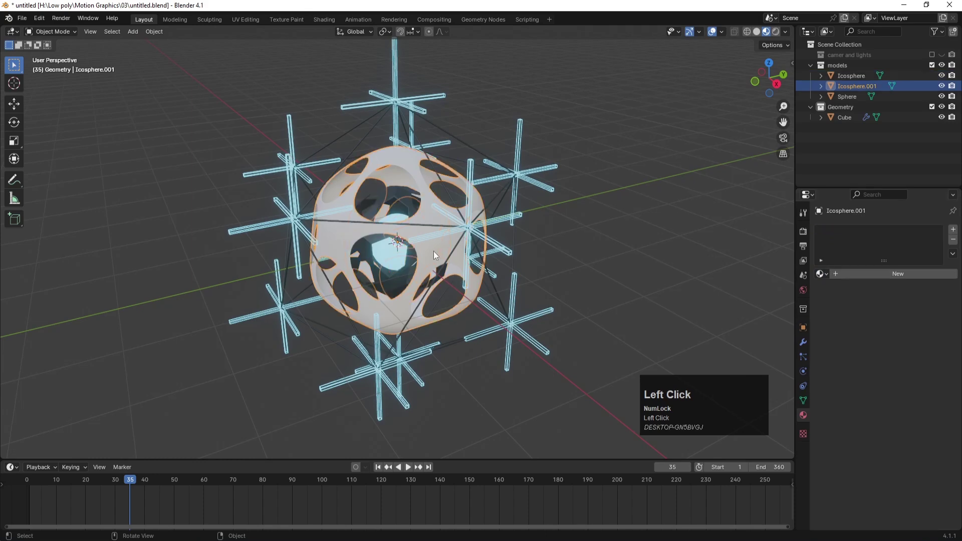
pyautogui.click(829, 274)
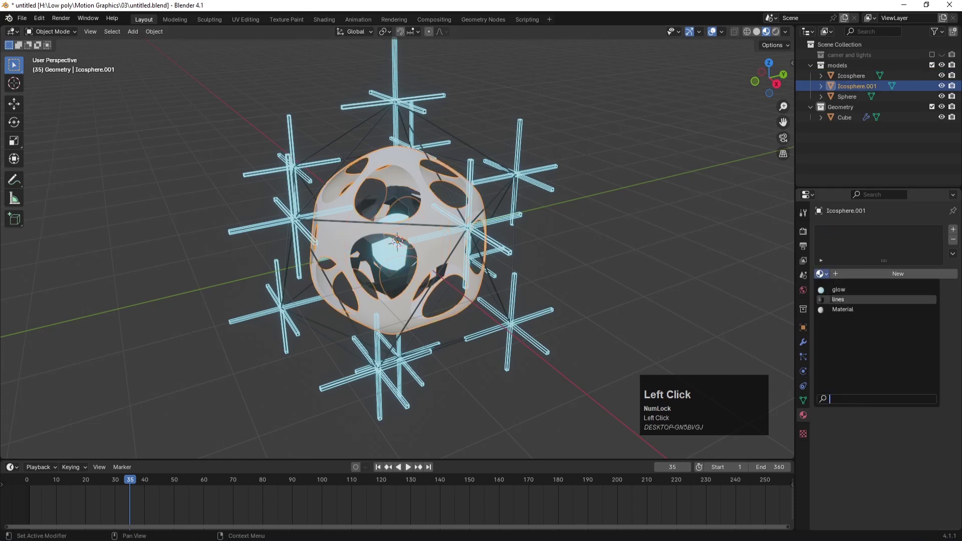
pyautogui.click(838, 300)
# Deselect everything, play the animation from frame 1 to check the materials and return to the start.
pyautogui.click(564, 212)
pyautogui.scroll(-1, 491, 279)
pyautogui.click(377, 467)
pyautogui.click(408, 467)
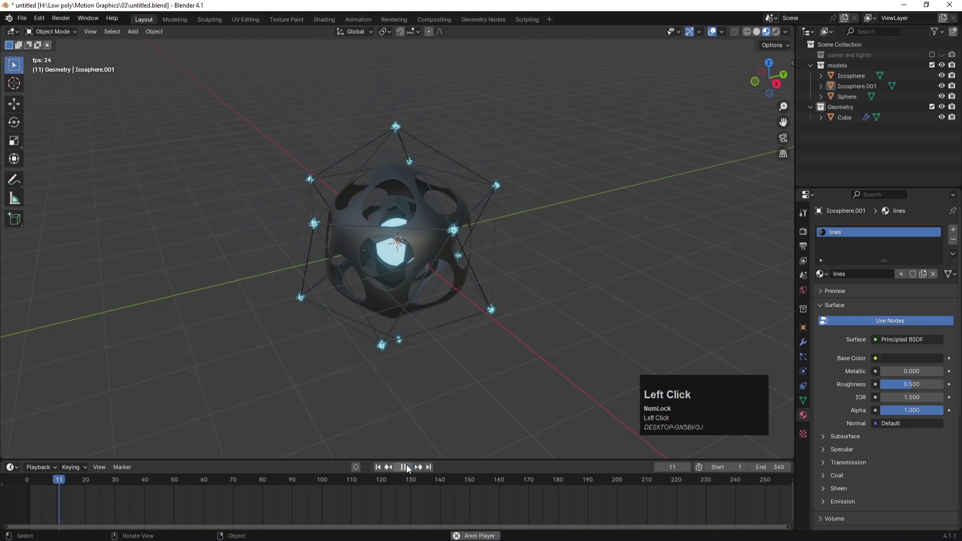
pyautogui.click(407, 467)
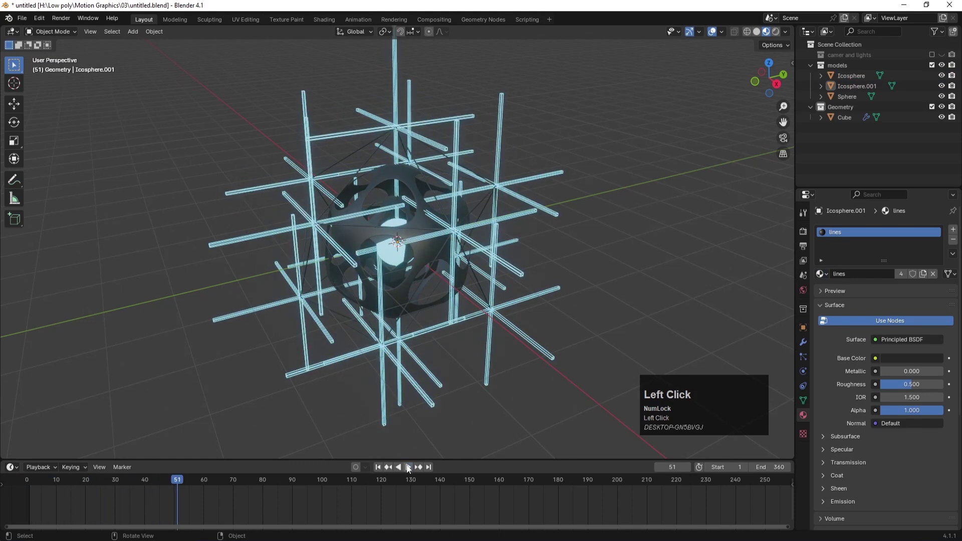
pyautogui.click(378, 468)
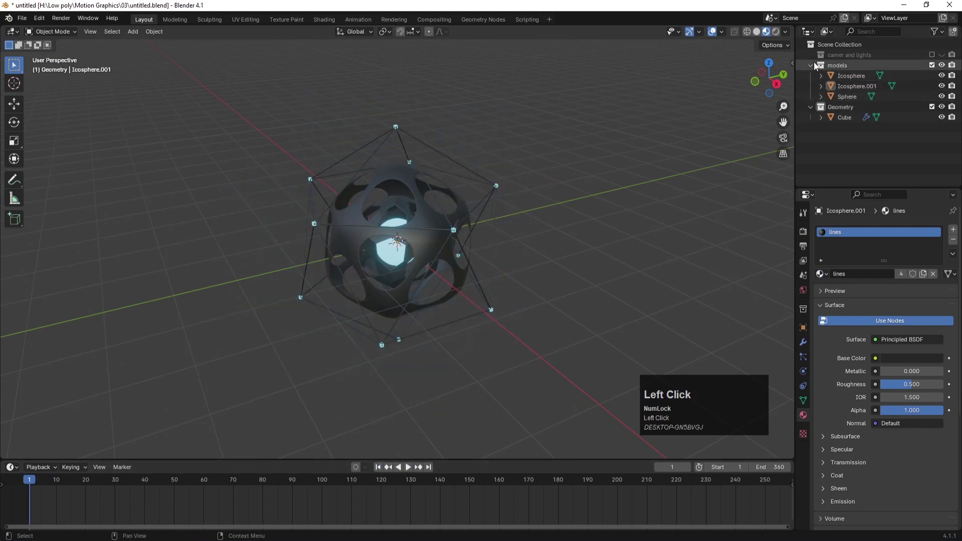
# Collapse the models and Geometry collections, then enable and expand the camer and lights collection.
pyautogui.click(811, 65)
pyautogui.click(900, 56)
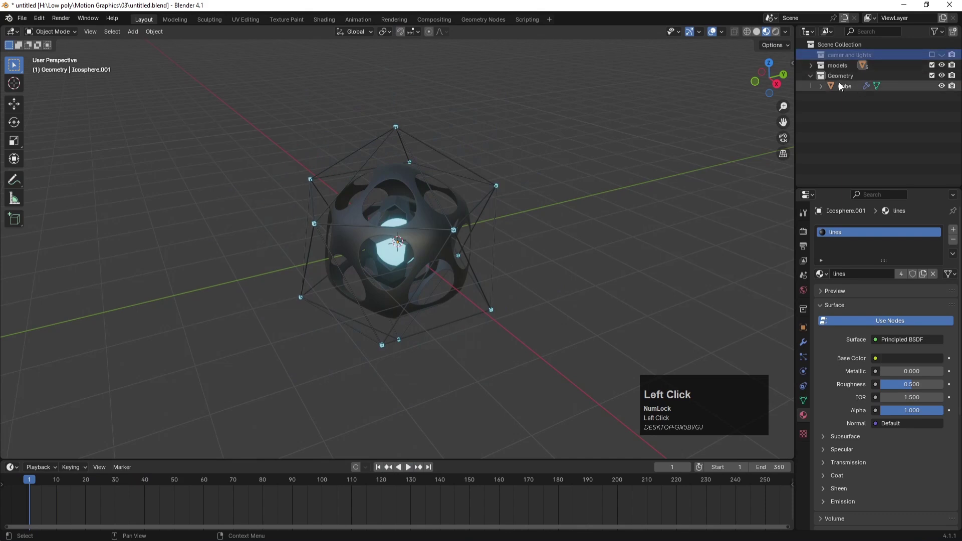
pyautogui.click(811, 75)
pyautogui.click(941, 55)
pyautogui.click(810, 55)
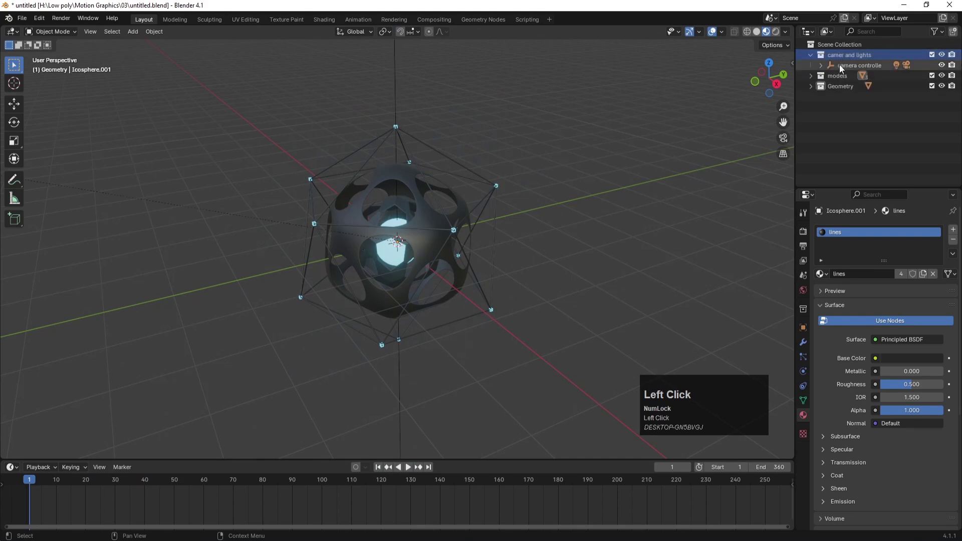
# Select the Camera under camera controlle and look at the scene through it.
pyautogui.click(820, 65)
pyautogui.click(855, 86)
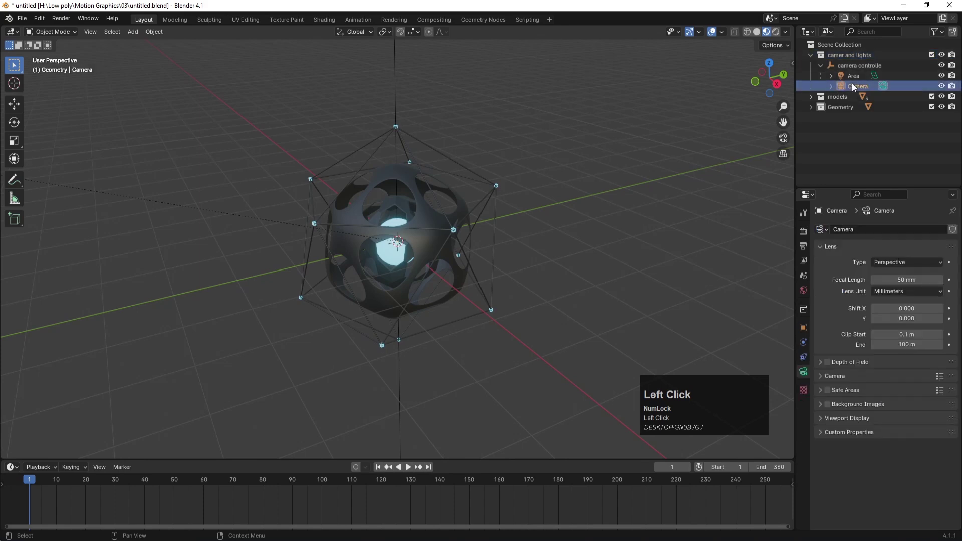
pyautogui.press('KP_0')
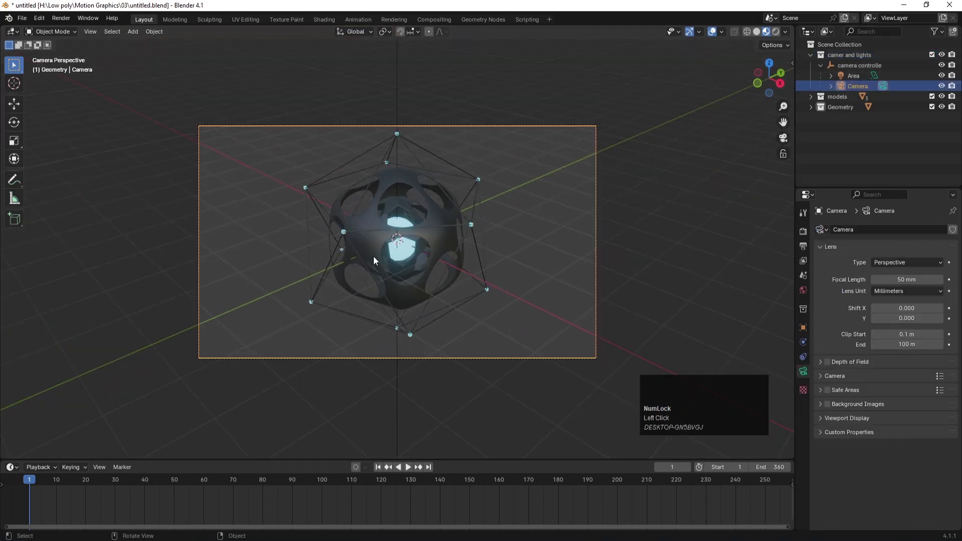
pyautogui.scroll(-1, 368, 237)
pyautogui.scroll(2, 369, 236)
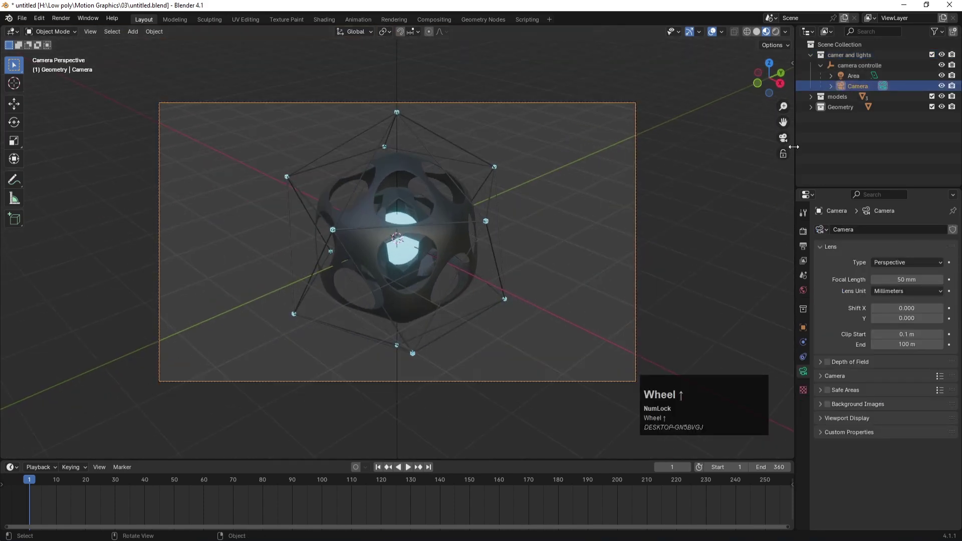
# Turn on Camera to View locking and move the camera slightly back from the model.
pyautogui.press('n')
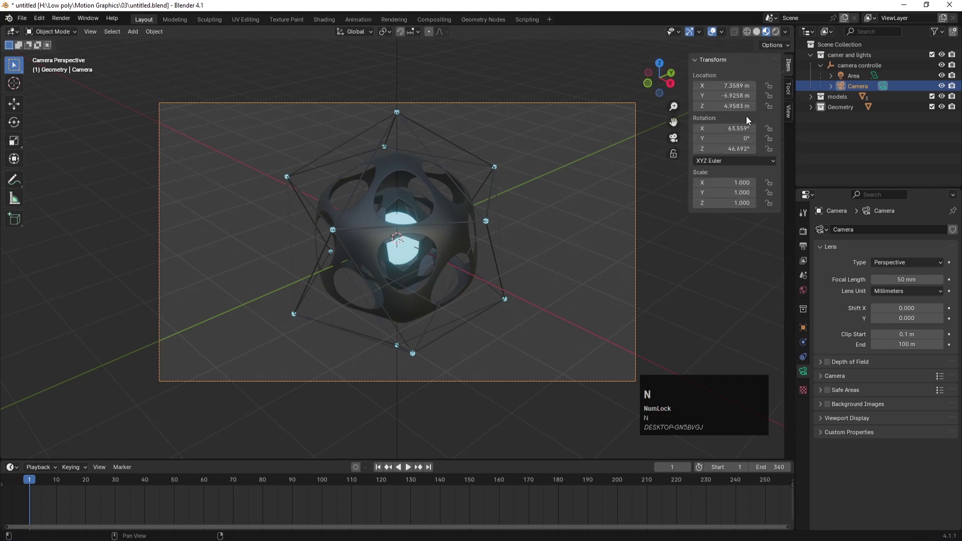
pyautogui.click(788, 111)
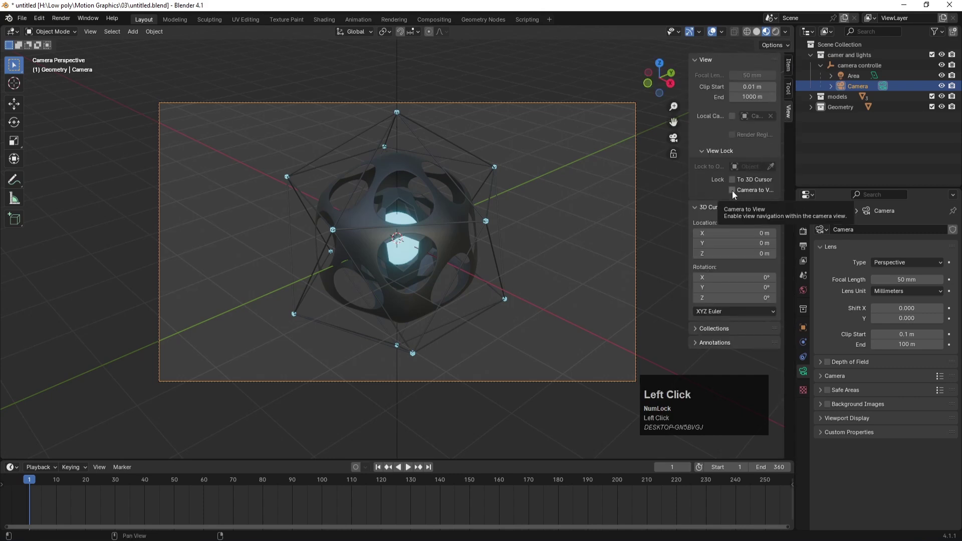
pyautogui.scroll(2, 415, 220)
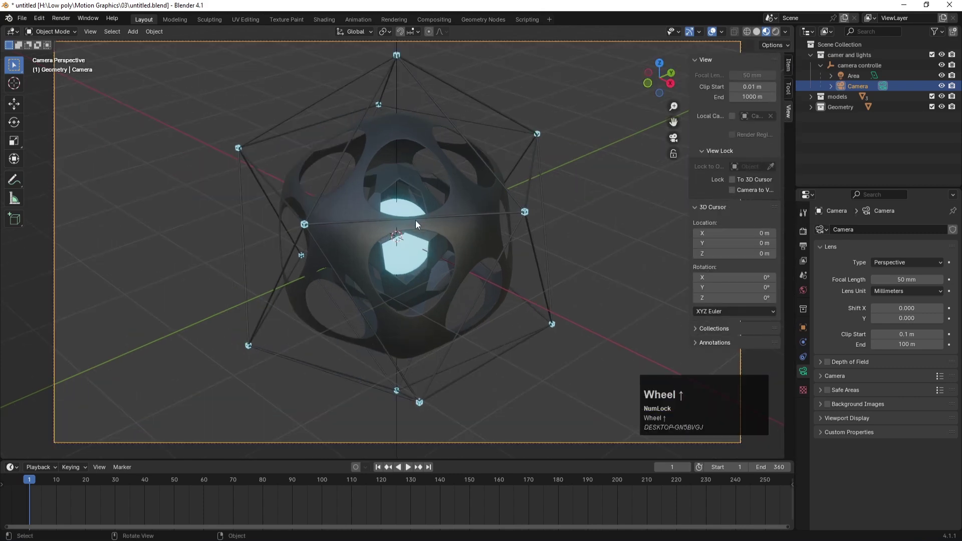
pyautogui.click(732, 190)
pyautogui.scroll(-1, 408, 224)
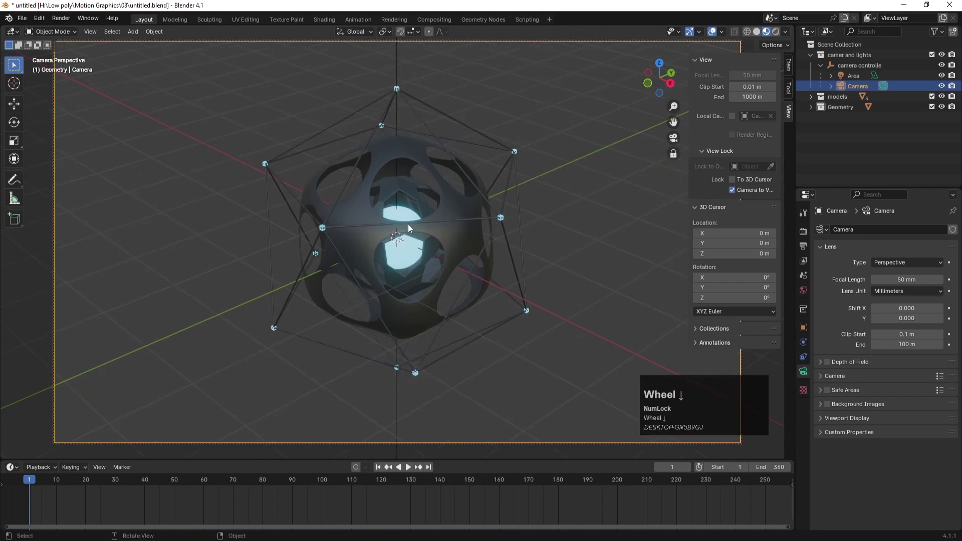
pyautogui.scroll(-1, 402, 247)
pyautogui.scroll(1, 403, 248)
# Play the animation through the camera up to about frame 160 and return to frame 1.
pyautogui.click(410, 465)
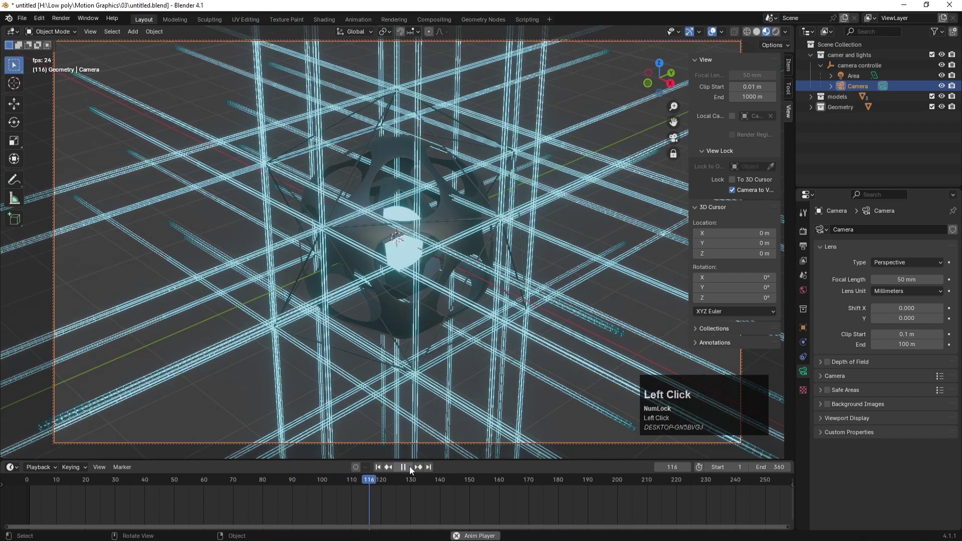
pyautogui.click(410, 467)
pyautogui.click(410, 467)
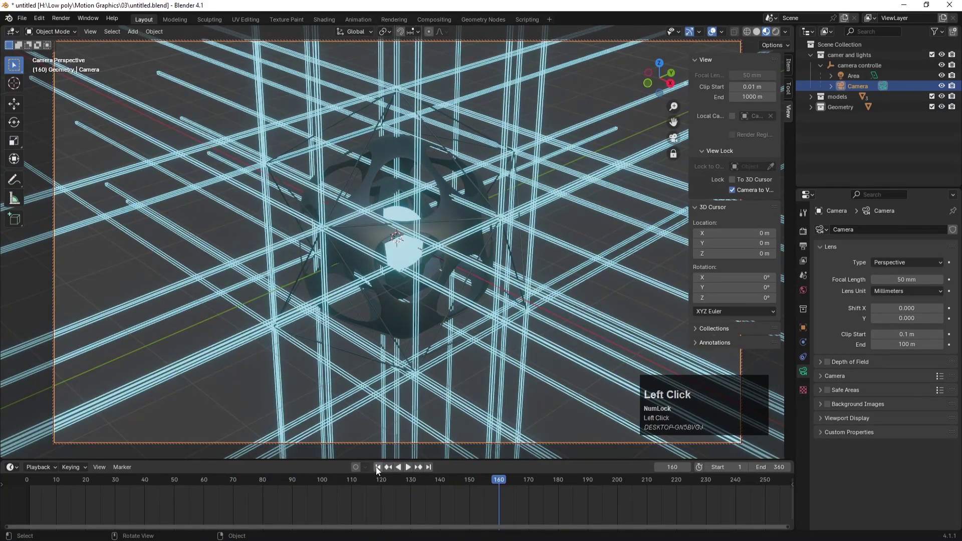
pyautogui.click(375, 467)
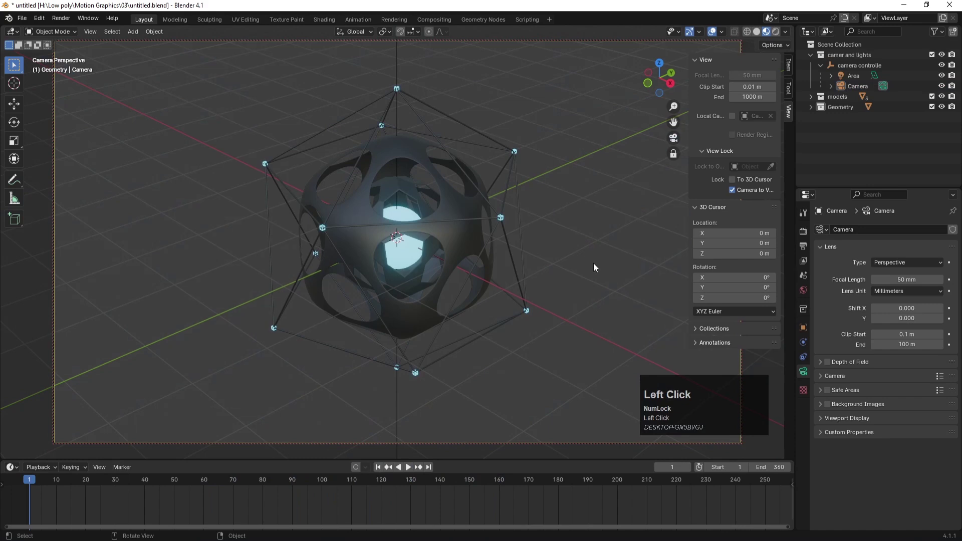
# Select the Area light and scale it up by about 8.175 in the top view outside the camera.
pyautogui.click(853, 76)
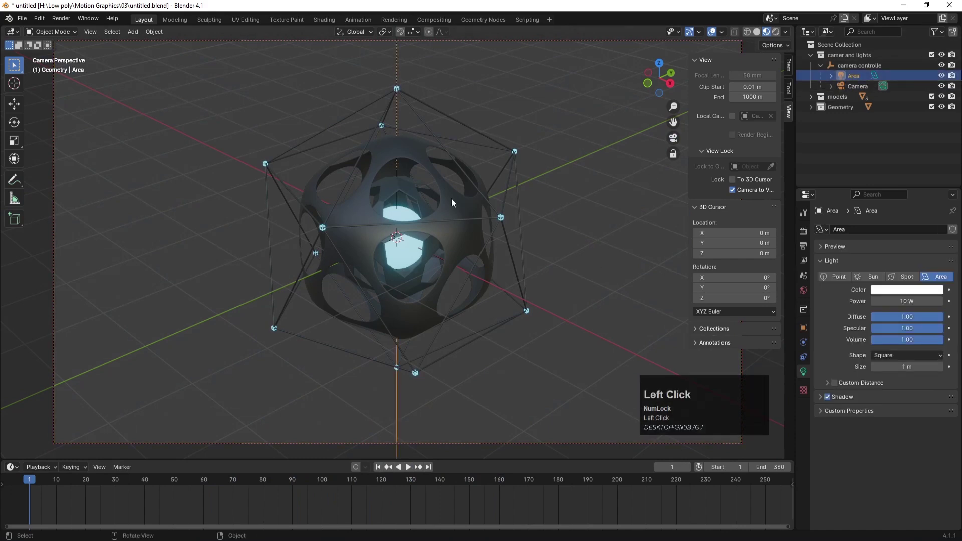
pyautogui.press('KP_0')
pyautogui.scroll(-3, 461, 240)
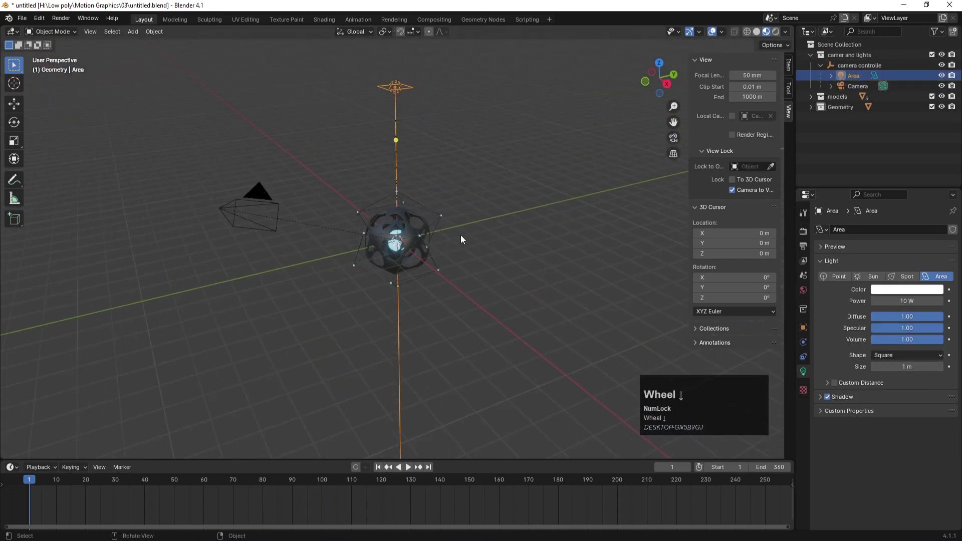
pyautogui.press('KP_7')
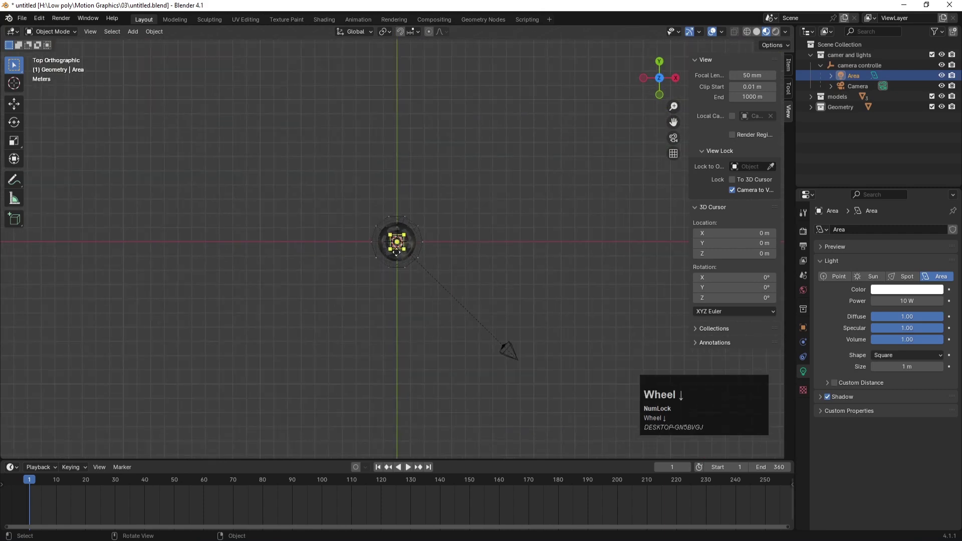
pyautogui.press('s')
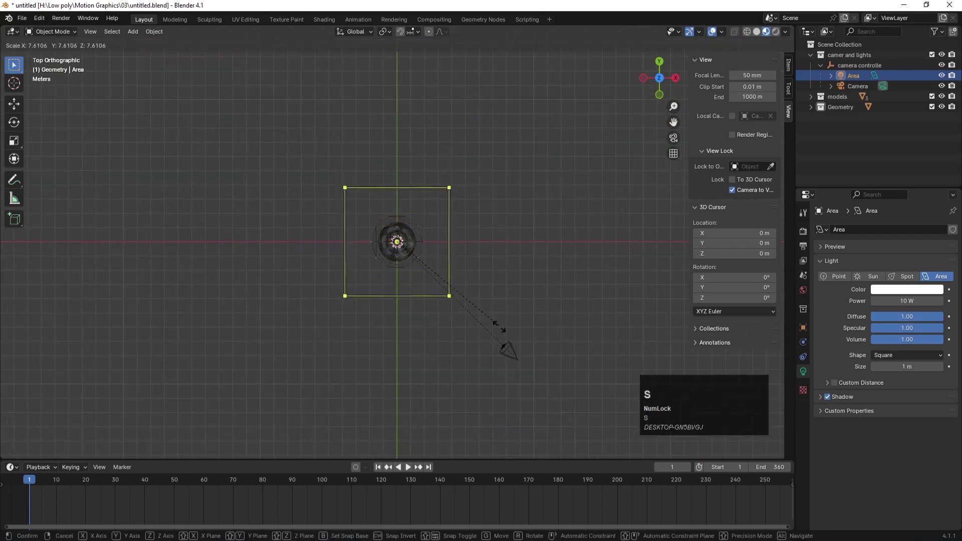
pyautogui.click(506, 332)
# Raise the Area light about 2.82 m along Z in the front view.
pyautogui.press('KP_1')
pyautogui.scroll(-2, 450, 299)
pyautogui.press('g')
pyautogui.press('z')
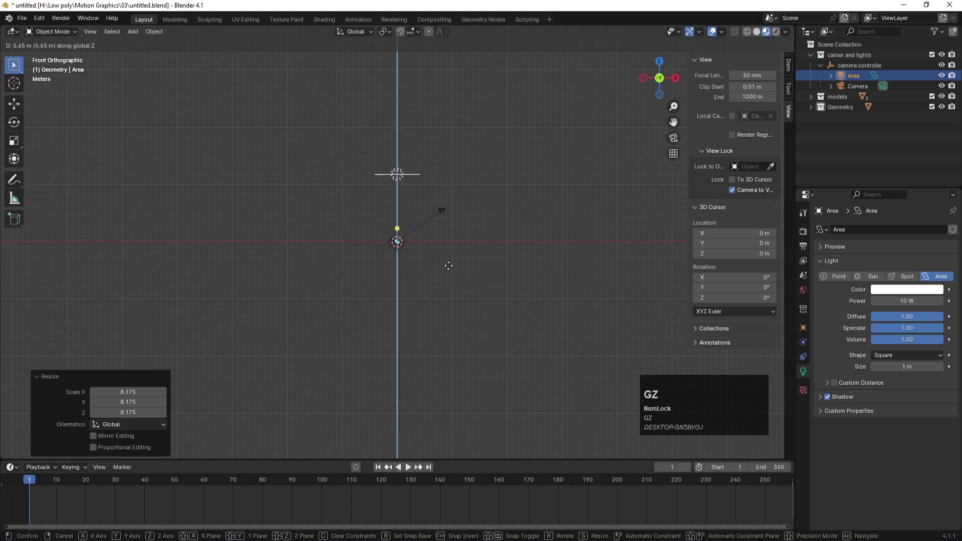
pyautogui.click(447, 284)
# In the top view, move the Area light about 15.67 m in X and -13.76 m in Y, and rotate it 41.8°.
pyautogui.press('KP_7')
pyautogui.press('g')
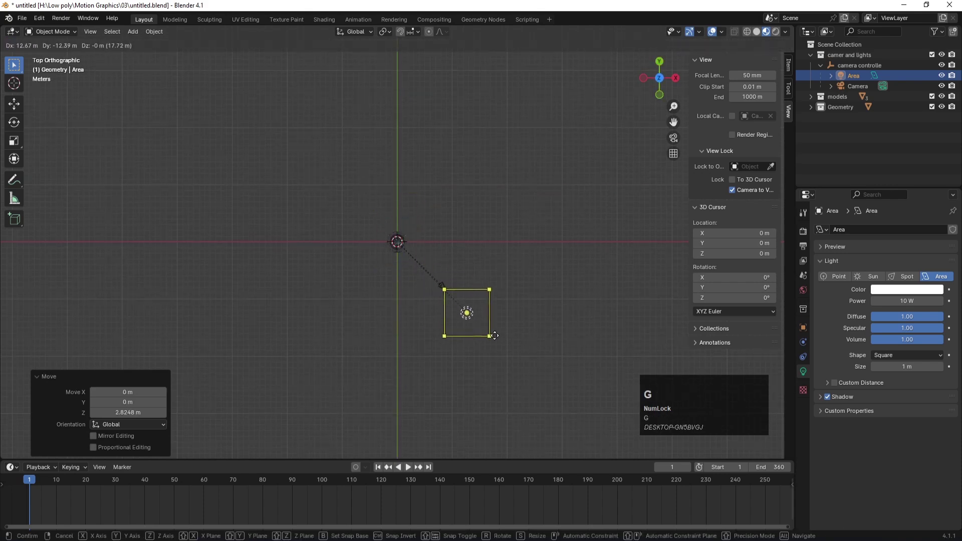
pyautogui.click(508, 342)
pyautogui.press('r')
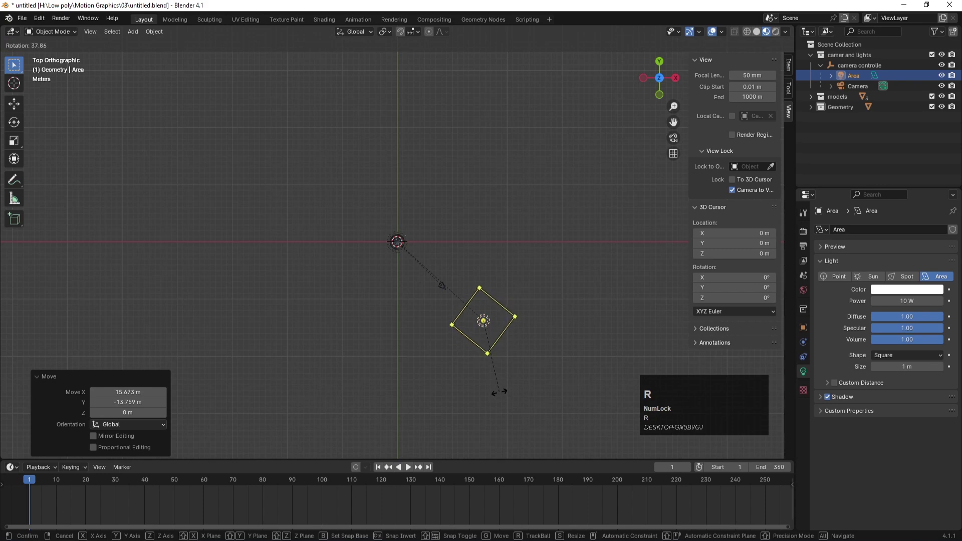
pyautogui.click(495, 398)
# Aim the Area light at the model by rotating it 60.4° in the front view and 41.6° in the top view.
pyautogui.press('KP_1')
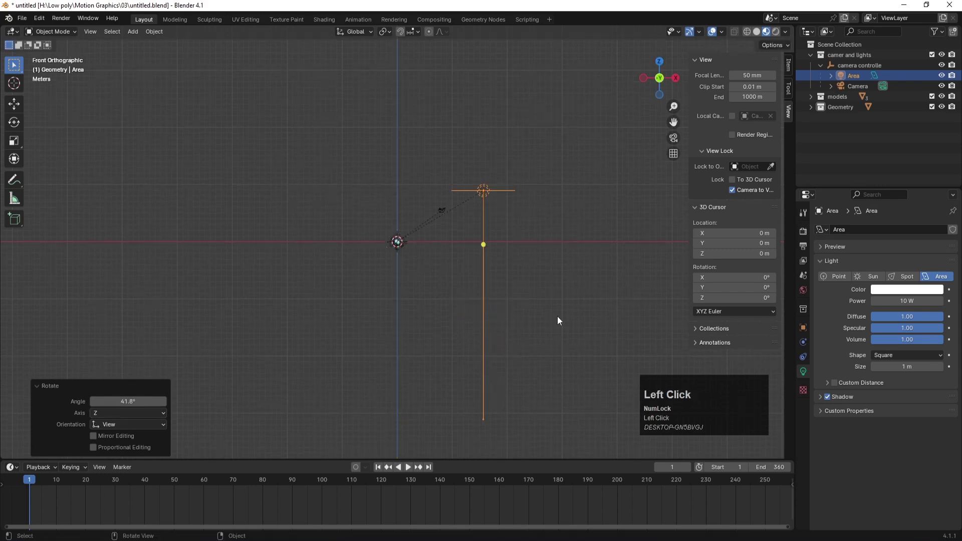
pyautogui.press('r')
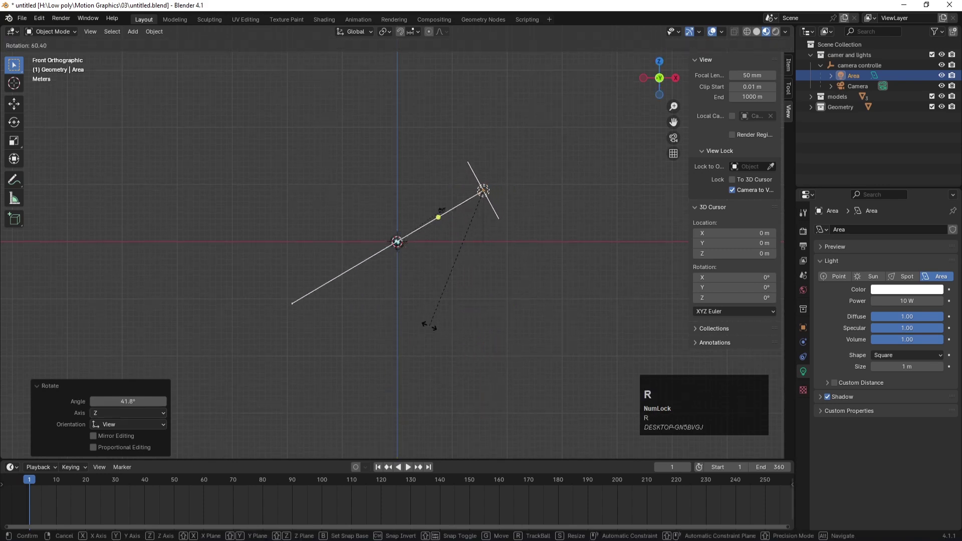
pyautogui.click(429, 327)
pyautogui.press('KP_7')
pyautogui.press('r')
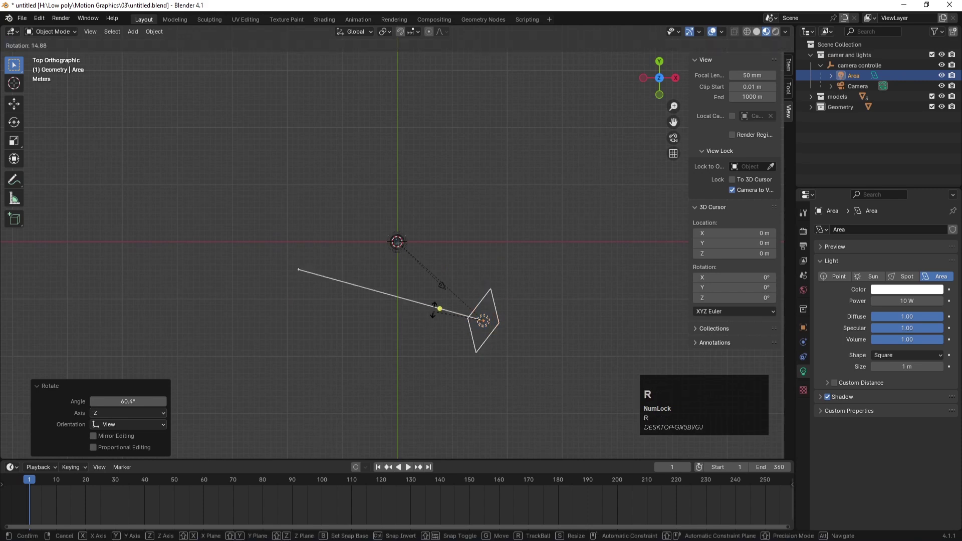
pyautogui.click(443, 290)
# Set the Area light's power to 5000 W, deselect it and show the camera view in Rendered shading.
pyautogui.click(915, 301)
pyautogui.press('Return')
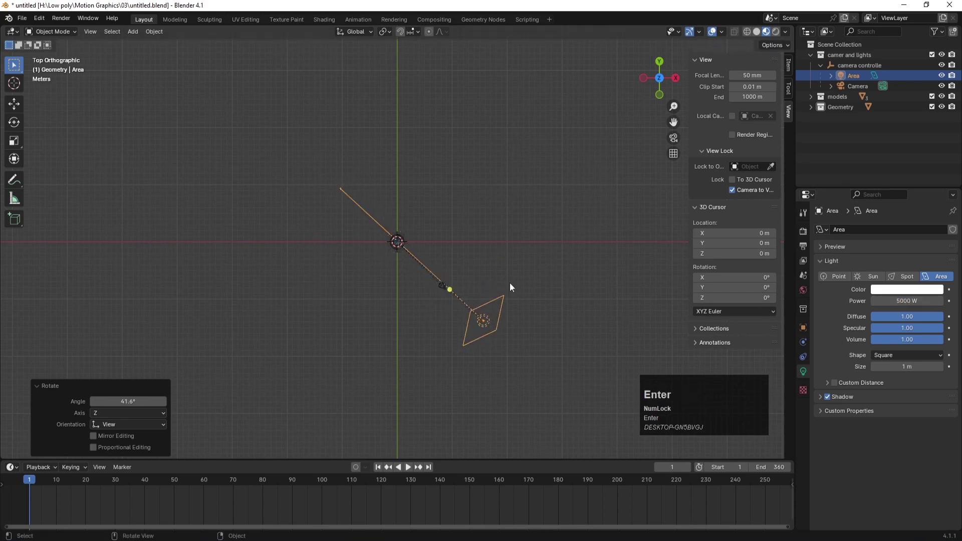
pyautogui.click(454, 193)
pyautogui.press('KP_0')
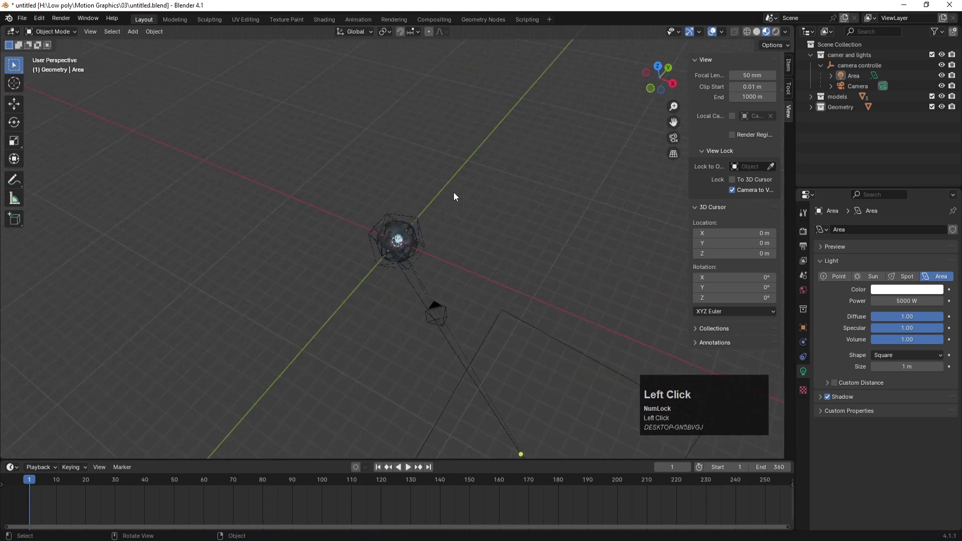
pyautogui.press('z')
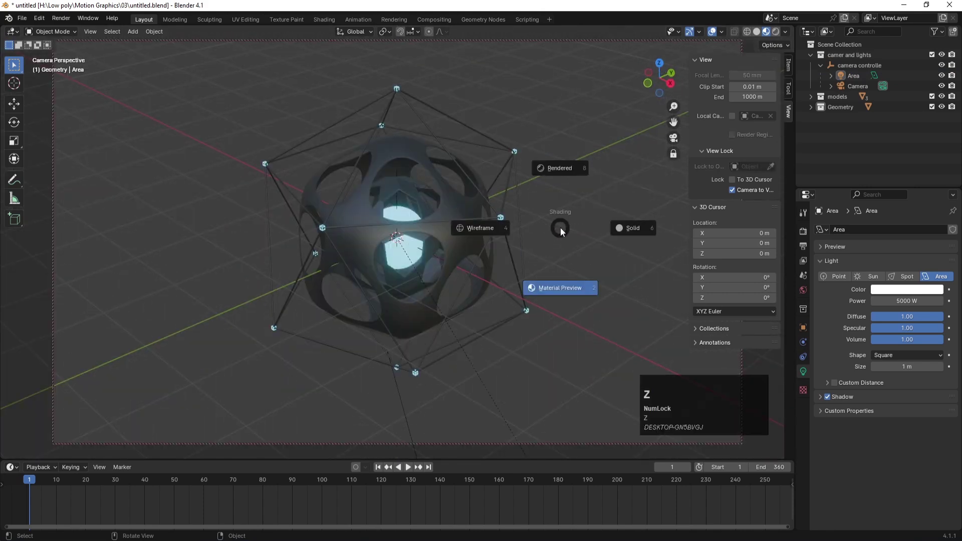
pyautogui.click(563, 174)
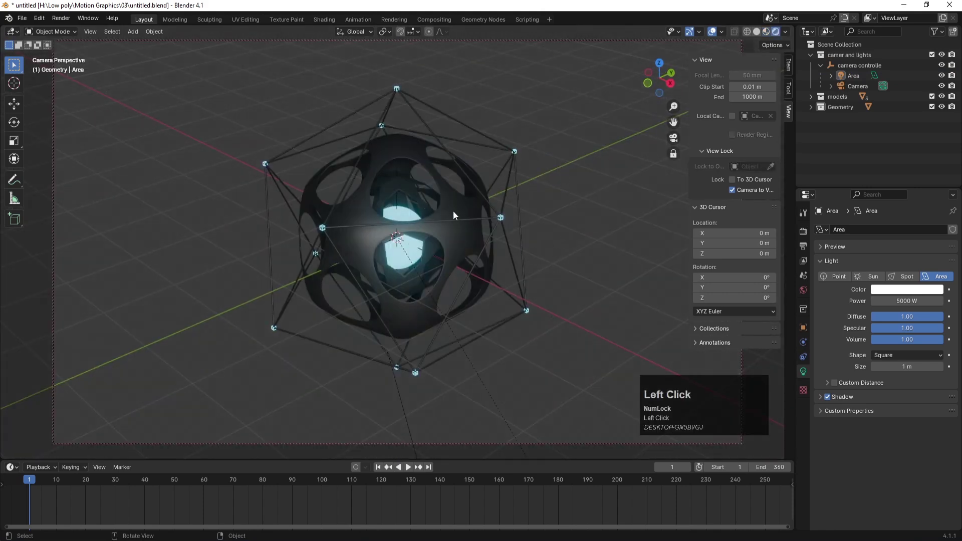
# Play the lit animation through the camera up to about frame 61 and return to frame 1.
pyautogui.click(409, 467)
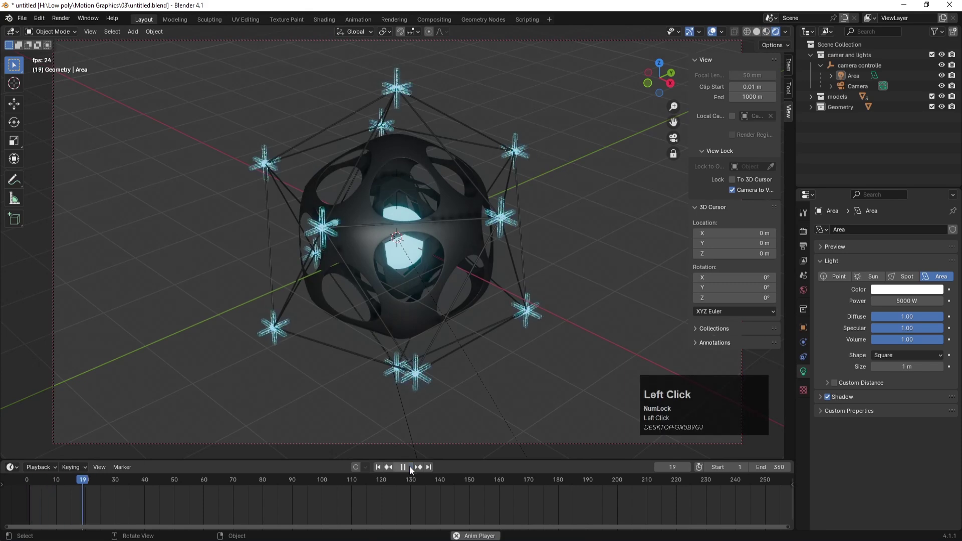
pyautogui.click(410, 468)
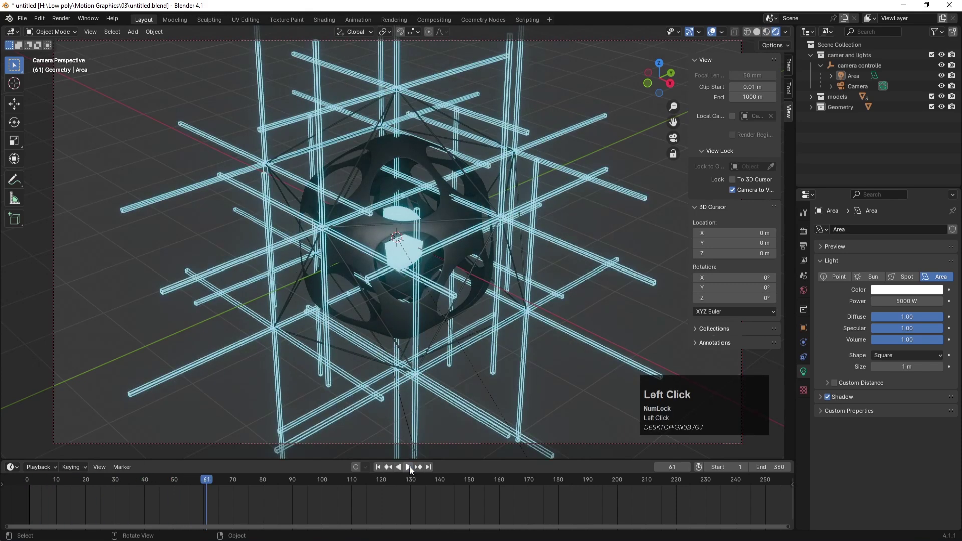
pyautogui.click(378, 467)
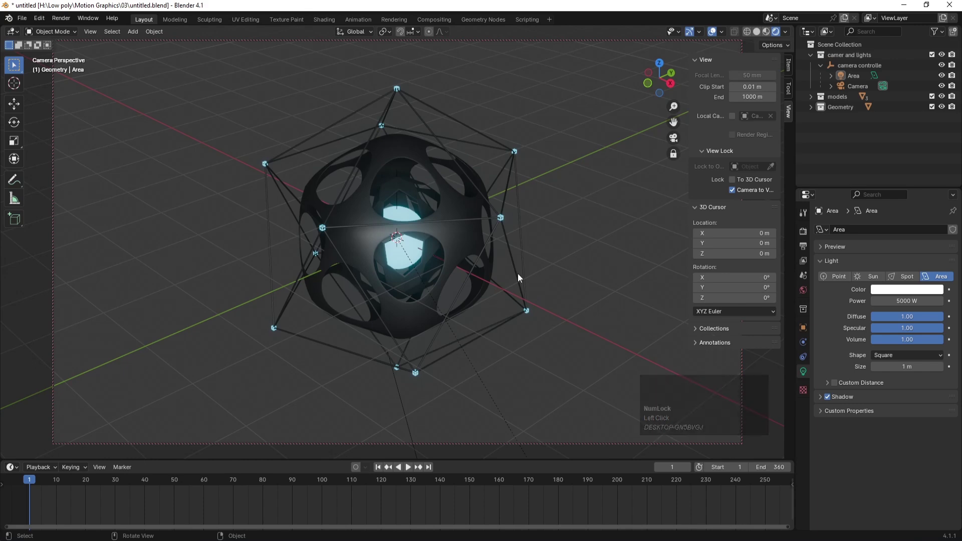
# Set the World background color to black, with value 0.
pyautogui.click(803, 290)
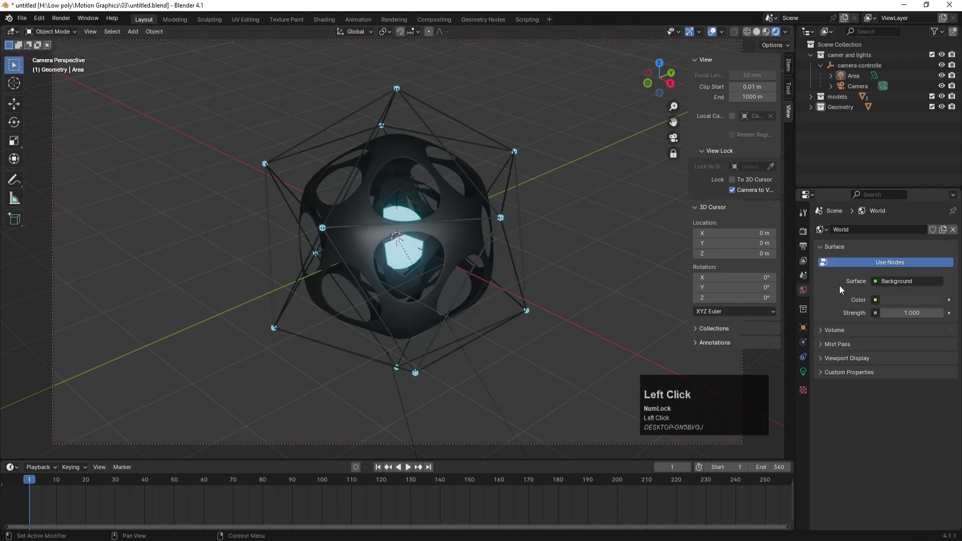
pyautogui.click(899, 302)
pyautogui.moveTo(933, 226); pyautogui.dragTo(934, 234)
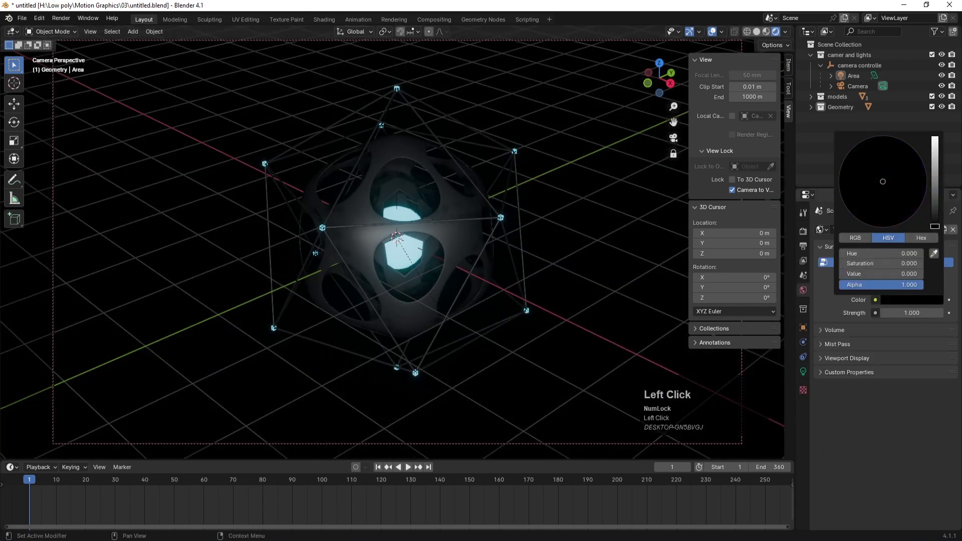
# Preview the animation against the black background and return to frame 1.
pyautogui.click(407, 467)
pyautogui.click(404, 468)
pyautogui.click(378, 467)
# In solid top view, duplicate the Area light, offset it about 3.83 m in X and 32.26 m in Y, and rotate it -85.5°.
pyautogui.press('KP_0')
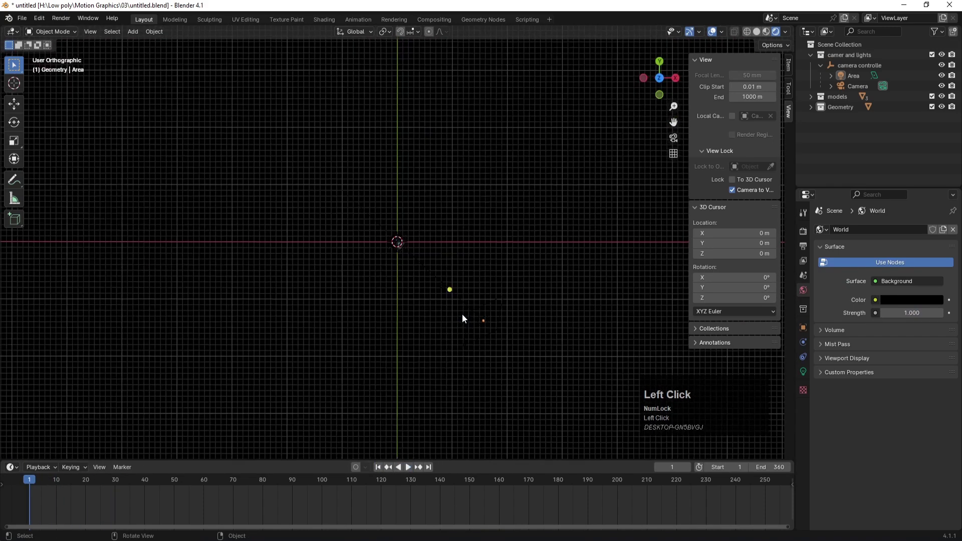
pyautogui.click(488, 323)
pyautogui.press('z')
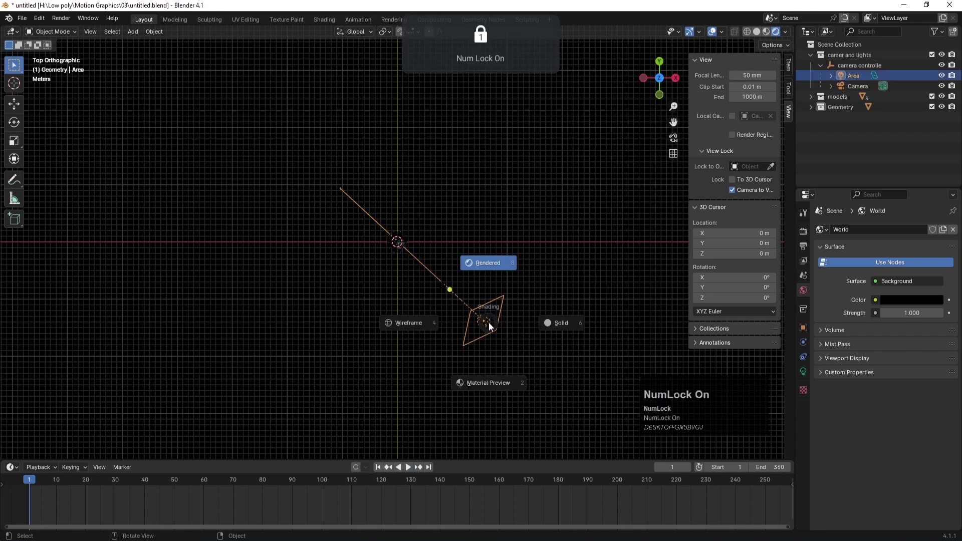
pyautogui.click(551, 323)
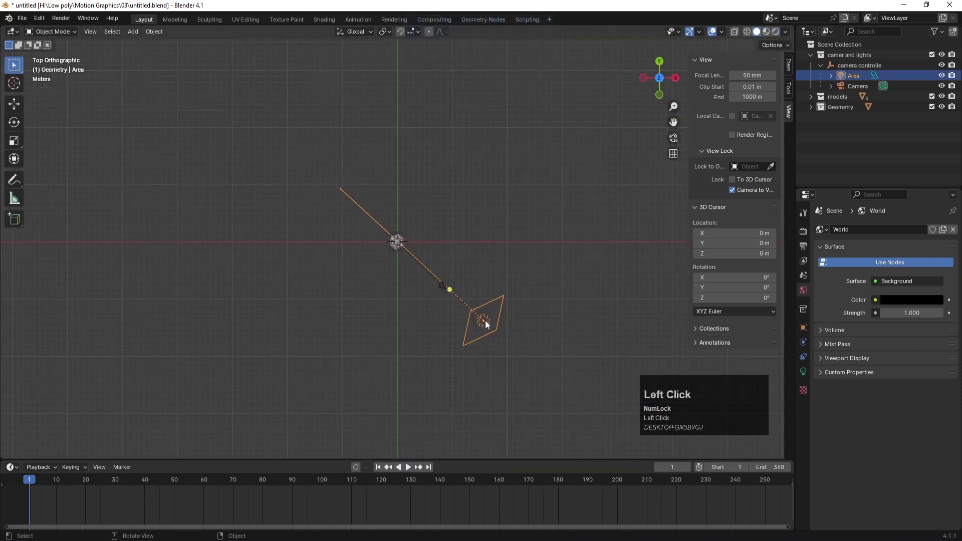
pyautogui.hotkey('shift', 'd')
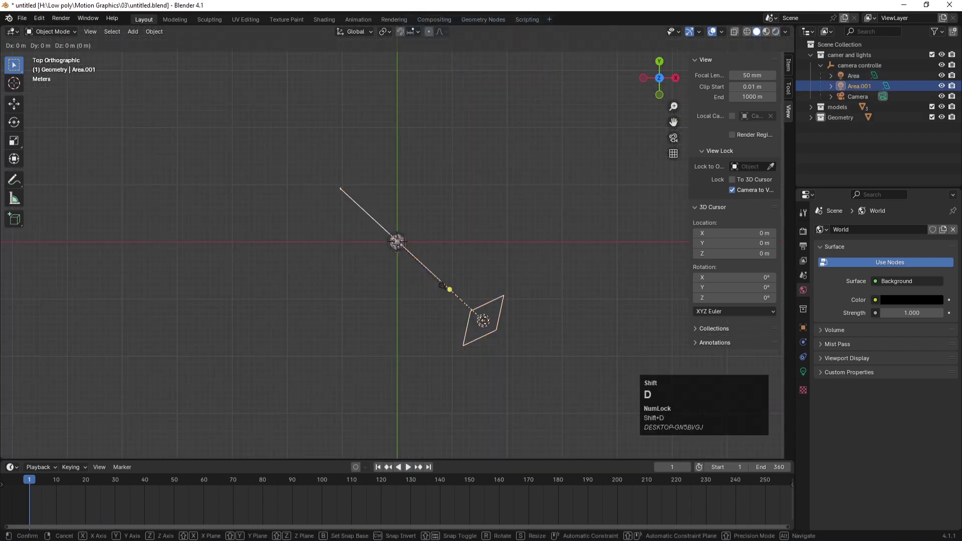
pyautogui.click(504, 135)
pyautogui.press('r')
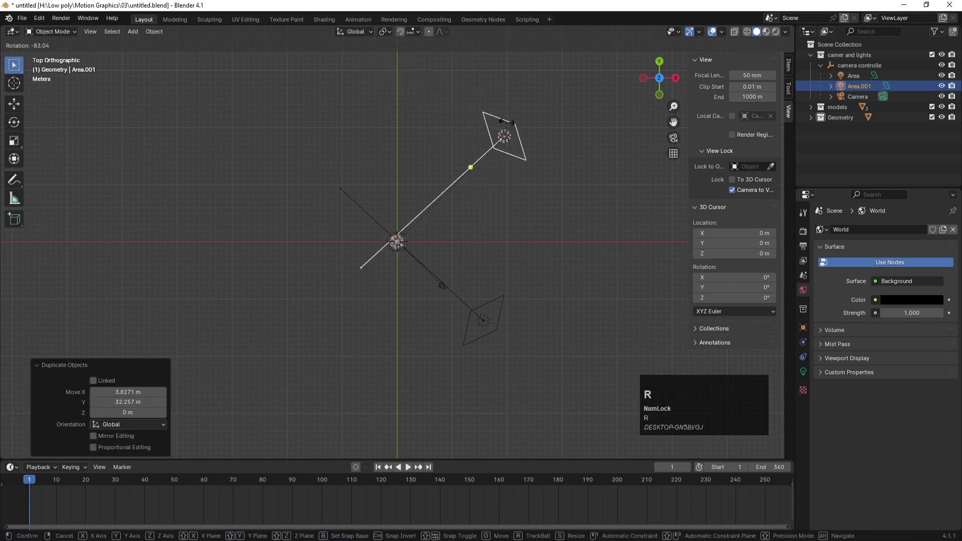
pyautogui.click(508, 123)
# Nudge the duplicated light closer to the center and move the original Area light slightly outward, keeping both aimed at the model.
pyautogui.press('g')
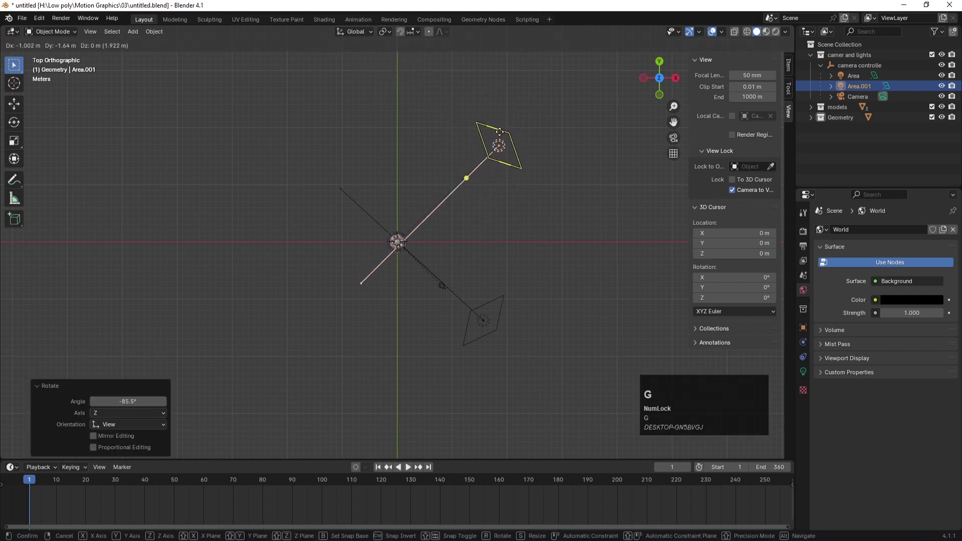
pyautogui.click(492, 133)
pyautogui.click(481, 323)
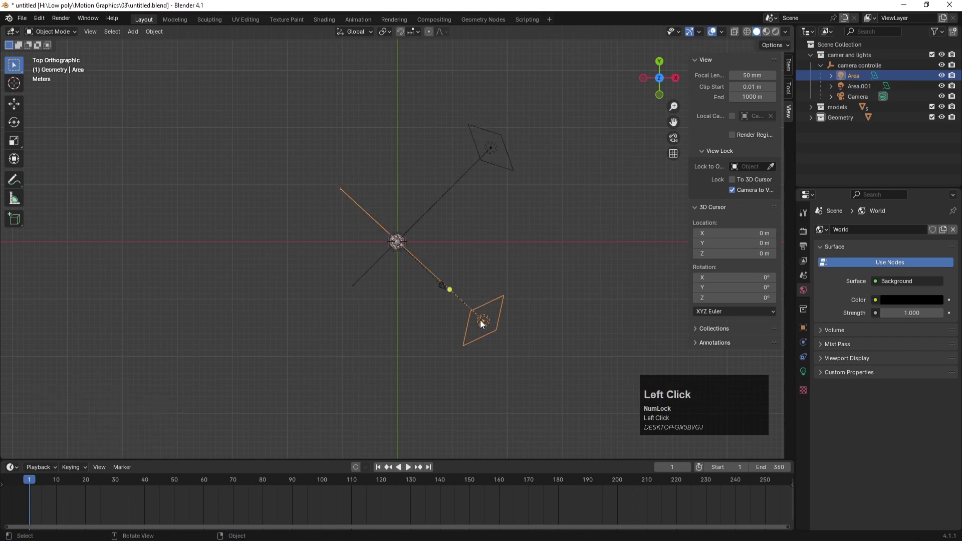
pyautogui.press('g')
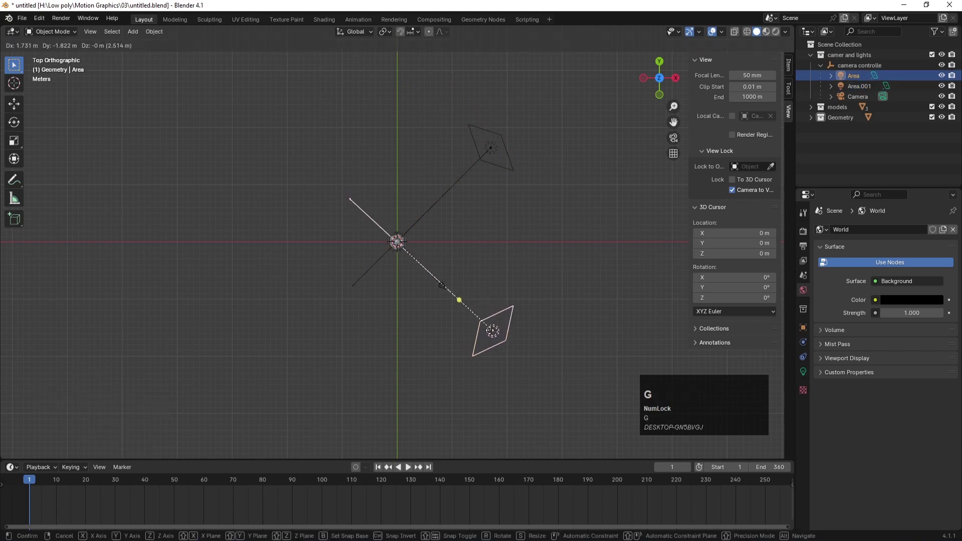
pyautogui.click(484, 326)
# Duplicate both area lights about -33.53 m in X and 1.28 m in Y, rotate the pair 185°, and align them with the model.
pyautogui.keyDown('shift'); pyautogui.click(492, 146); pyautogui.keyUp('shift')
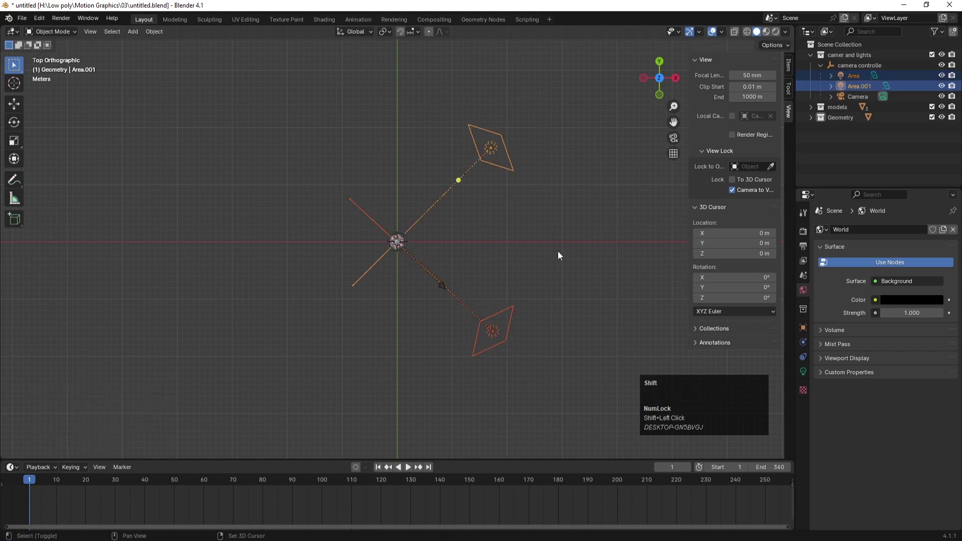
pyautogui.hotkey('shift', 'd')
pyautogui.click(379, 243)
pyautogui.press('r')
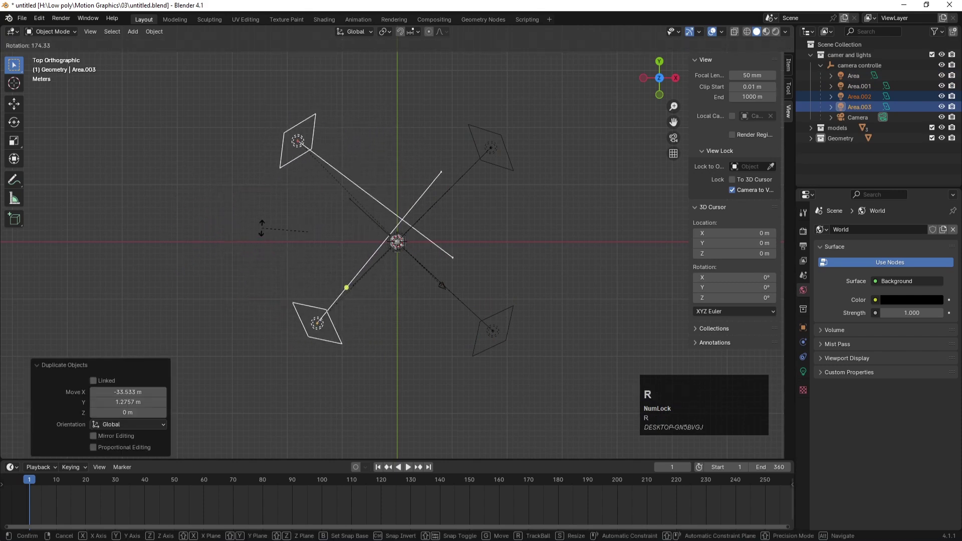
pyautogui.click(268, 222)
pyautogui.press('g')
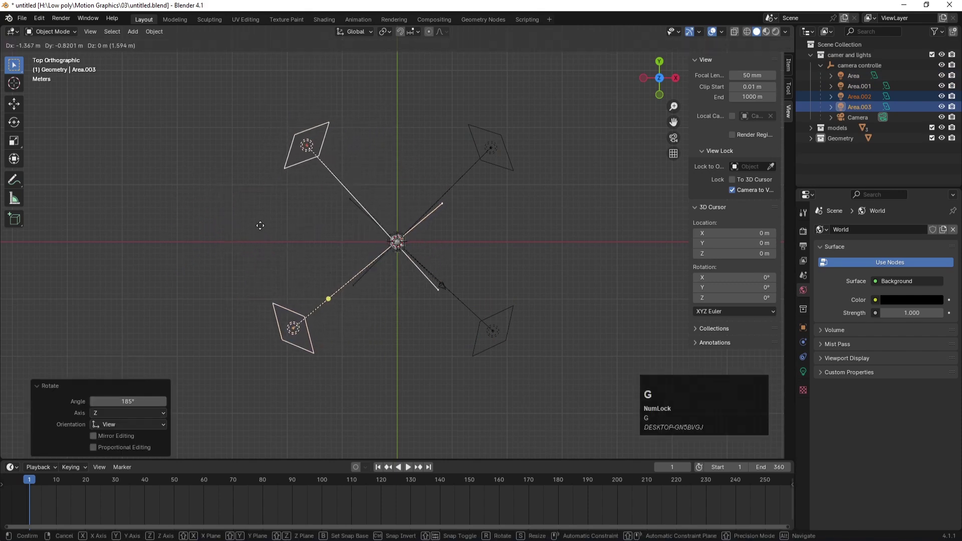
pyautogui.click(261, 221)
# Show the camera view in Rendered shading, deselect everything, play the animation briefly and return to frame 1.
pyautogui.press('KP_0')
pyautogui.press('z')
pyautogui.click(591, 184)
pyautogui.click(589, 263)
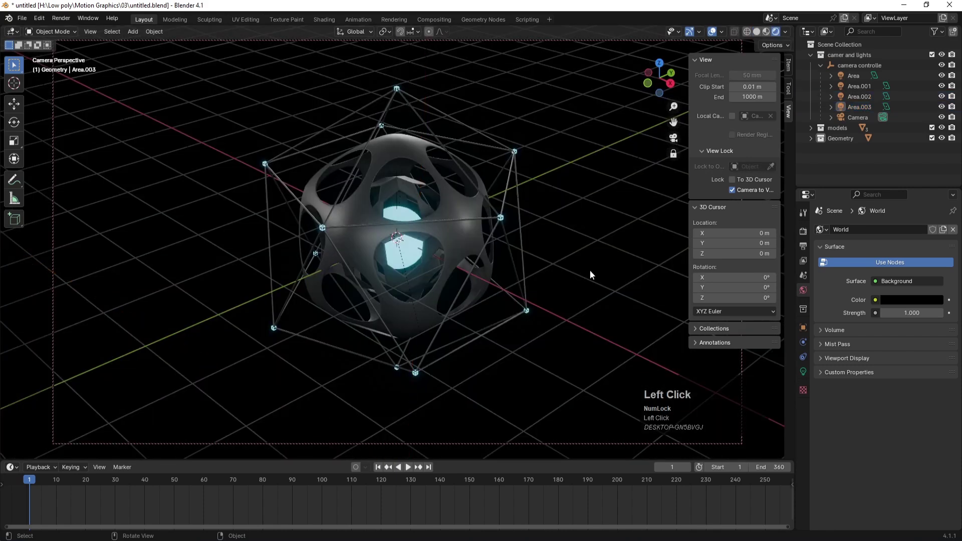
pyautogui.click(409, 467)
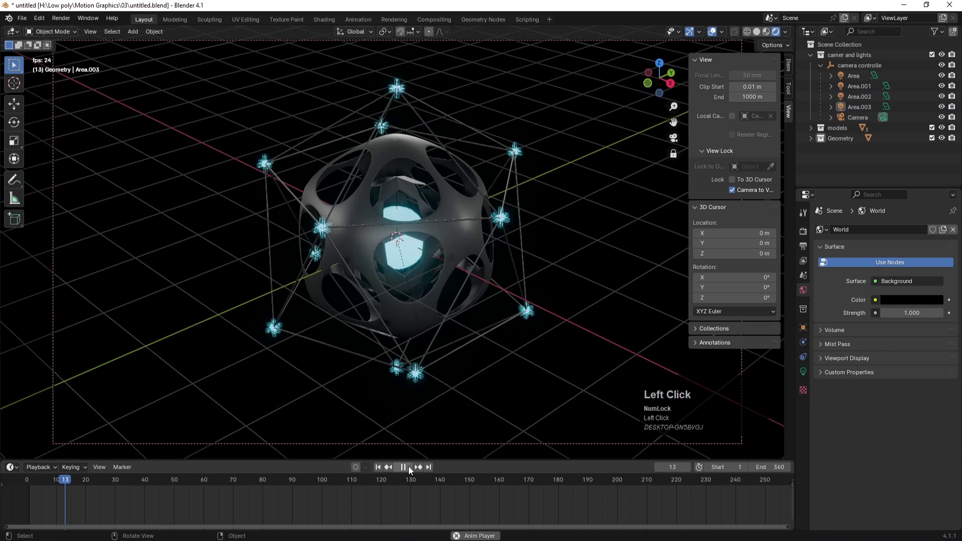
pyautogui.click(378, 467)
# Select the camera controlle empty, set its Z rotation to 0° and keyframe that rotation at frame 1.
pyautogui.click(845, 65)
pyautogui.click(804, 327)
pyautogui.moveTo(895, 317)
pyautogui.mouseDown()
pyautogui.moveTo(927, 317)
pyautogui.moveTo(893, 319)
pyautogui.mouseUp()
pyautogui.write('0')
pyautogui.press('Return')
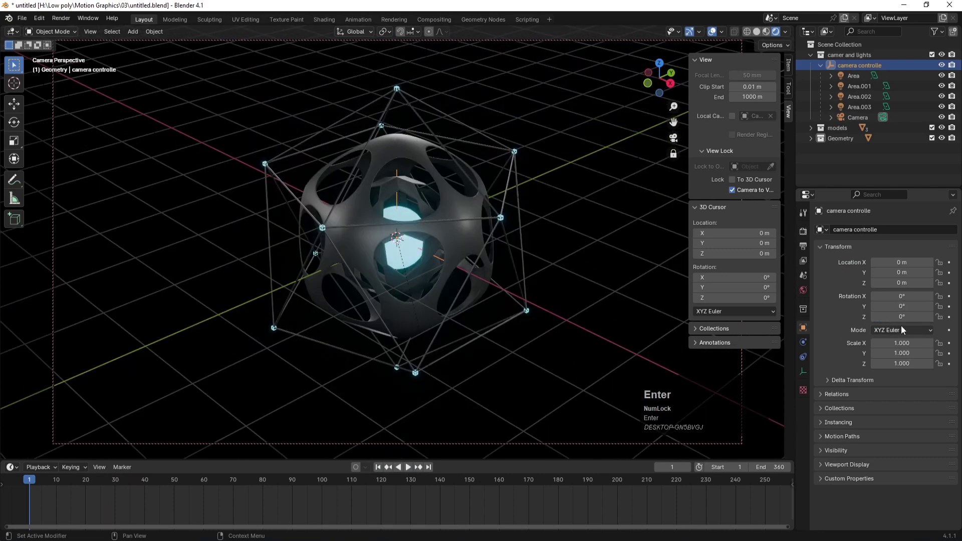
pyautogui.click(949, 317)
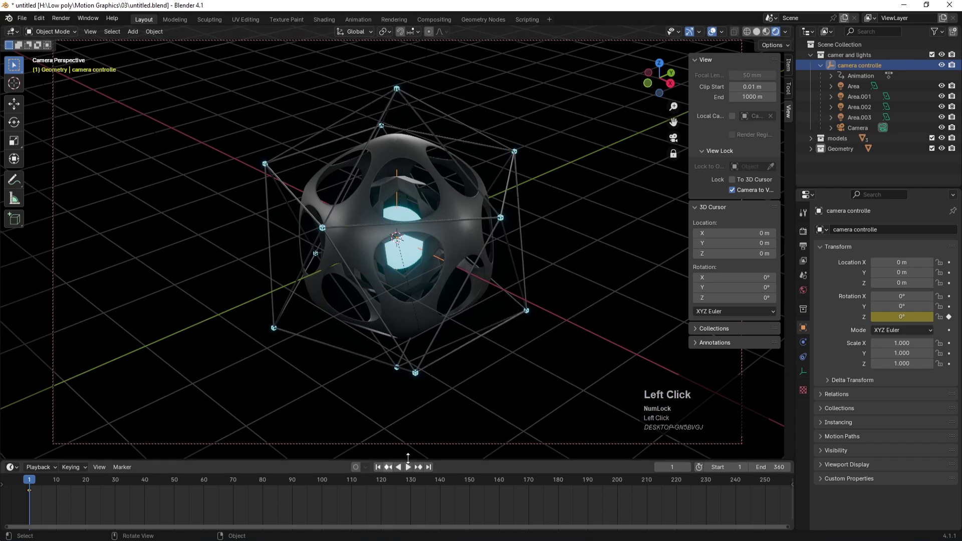
# Go to frame 360, set the camera controlle's Z rotation to 360° and insert a keyframe for it.
pyautogui.moveTo(769, 485); pyautogui.dragTo(961, 504)
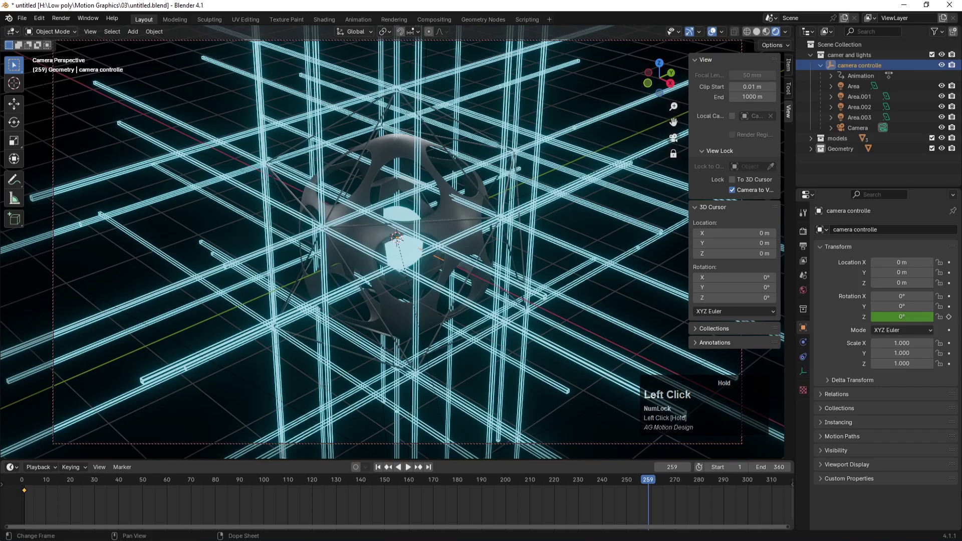
pyautogui.moveTo(791, 531); pyautogui.dragTo(961, 518)
pyautogui.click(742, 486)
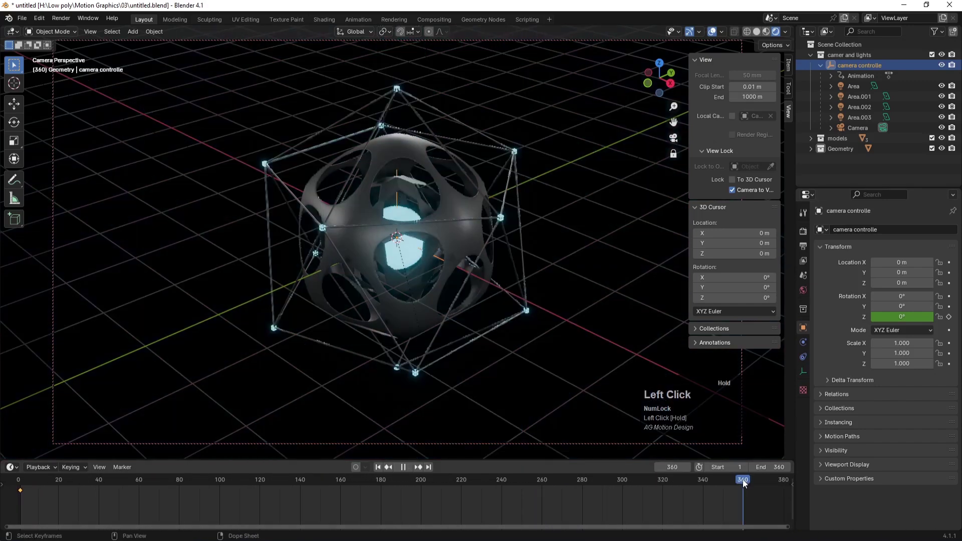
pyautogui.click(902, 317)
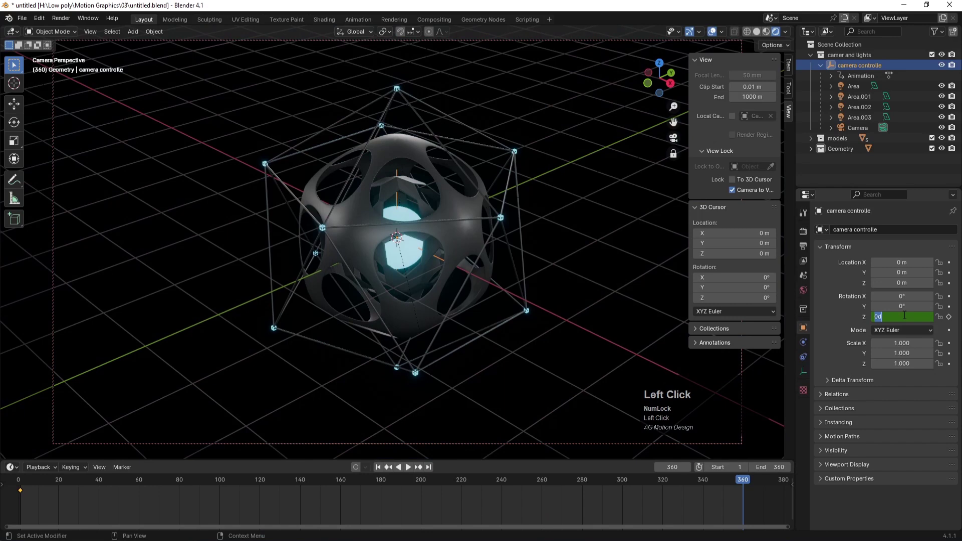
pyautogui.press('Return')
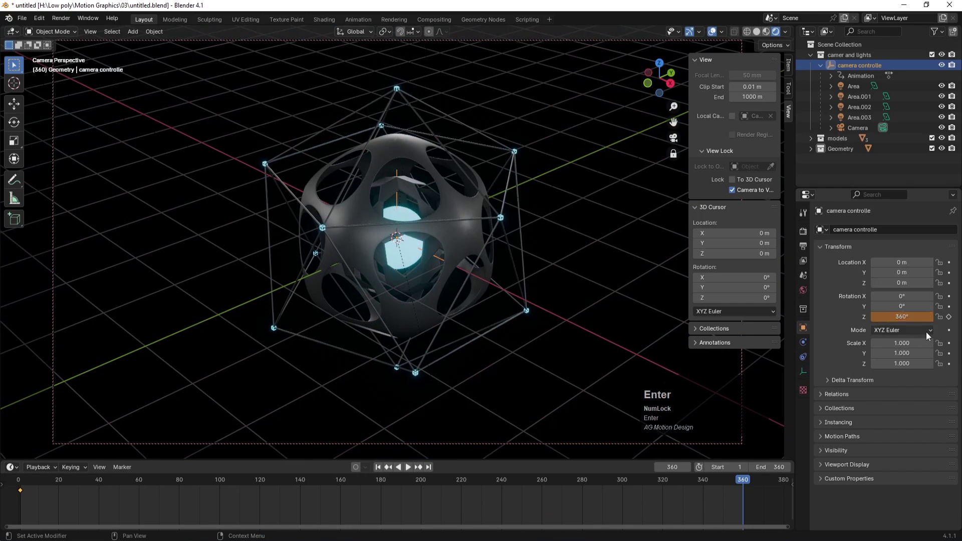
pyautogui.click(949, 318)
# Set the interpolation of both camera controlle rotation keyframes to Linear.
pyautogui.moveTo(761, 509); pyautogui.dragTo(13, 483)
pyautogui.rightClick(21, 488)
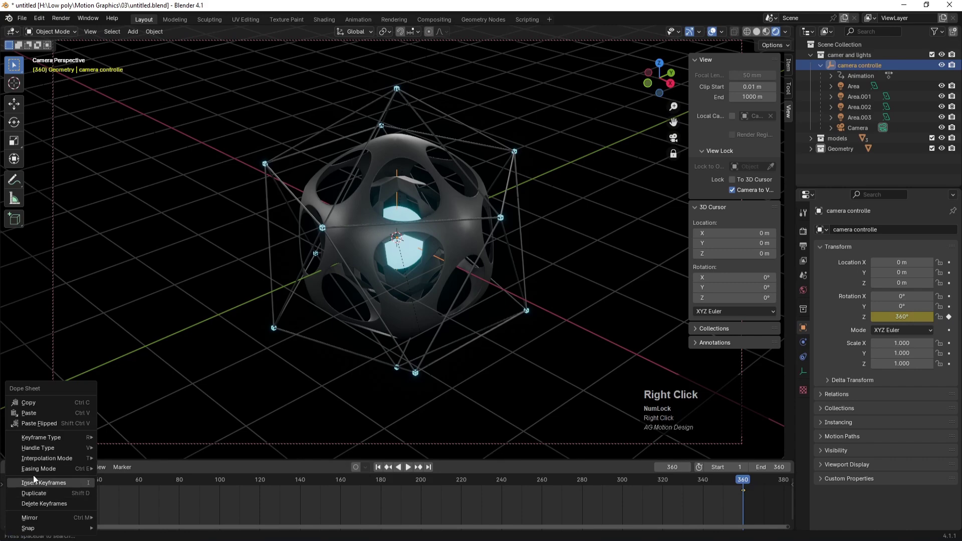
pyautogui.moveTo(47, 459)
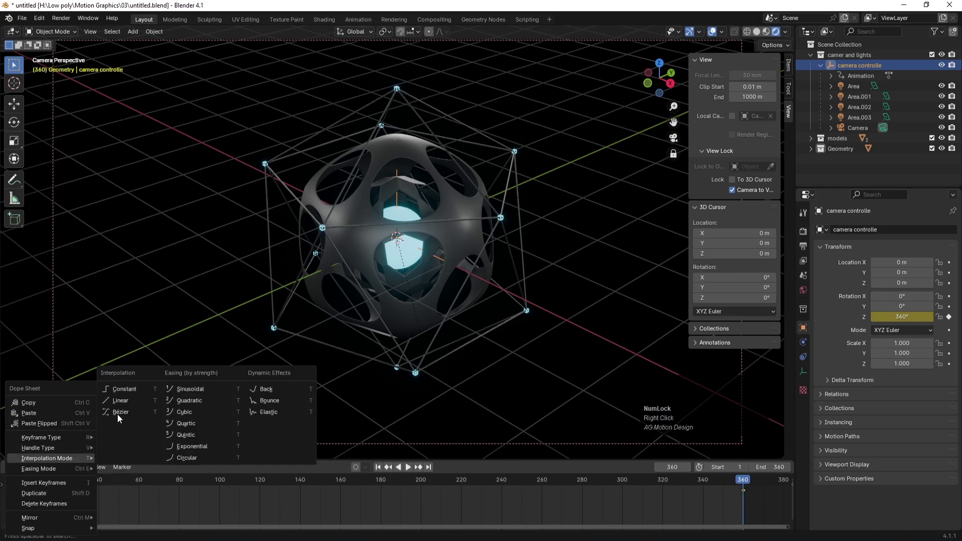
pyautogui.click(118, 400)
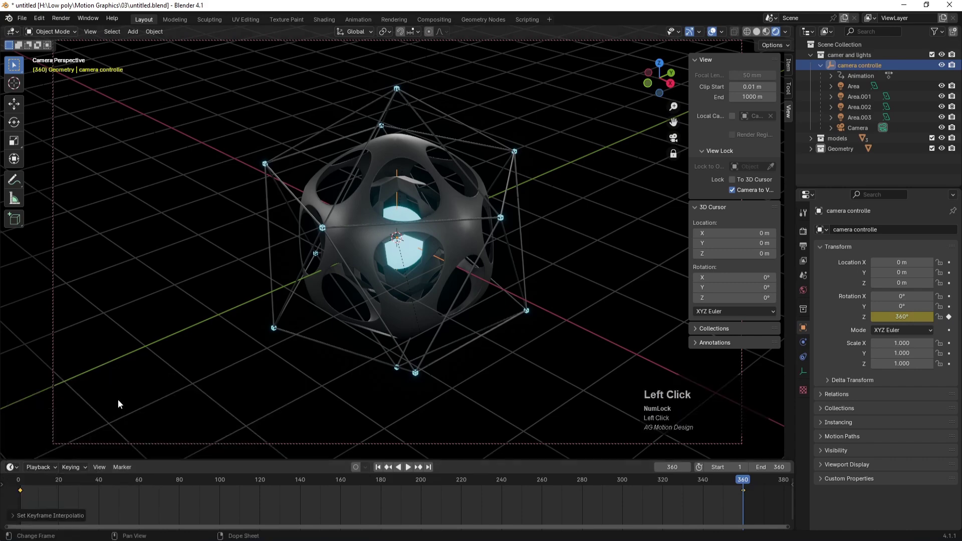
# Play the animation from frame 1 to check the camera orbit and return to frame 1.
pyautogui.click(380, 467)
pyautogui.click(409, 468)
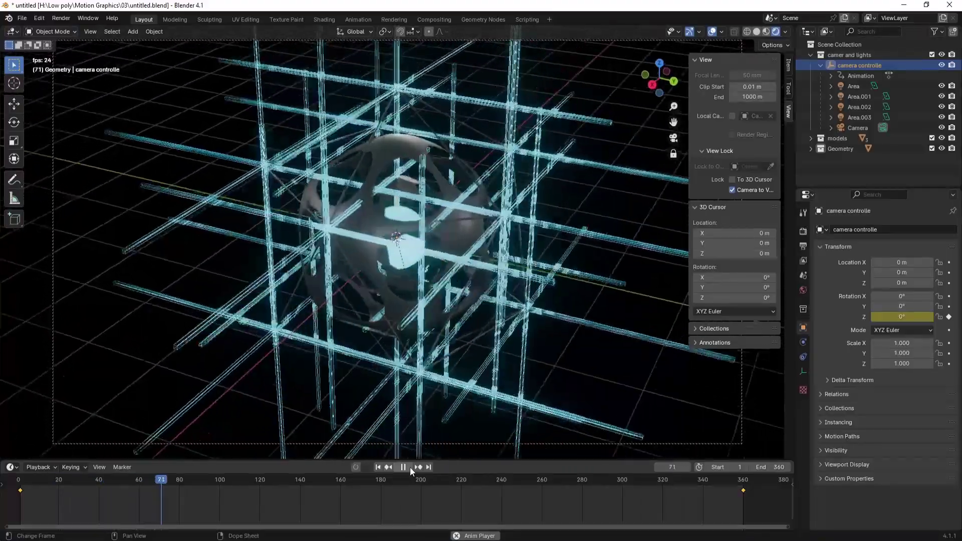
pyautogui.click(410, 468)
pyautogui.click(410, 469)
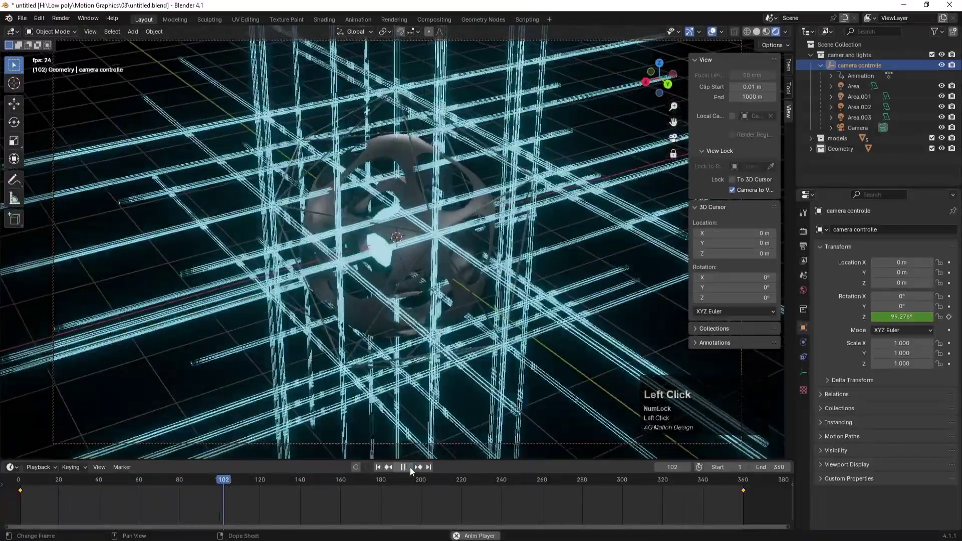
pyautogui.click(410, 468)
pyautogui.click(379, 468)
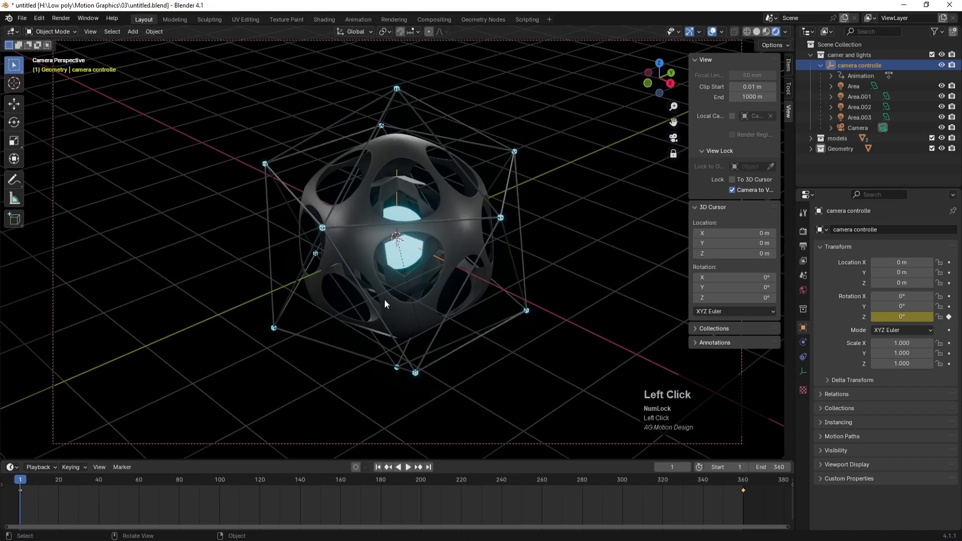
# Select the inner icosphere and keyframe its X, Y and Z rotation at frame 1.
pyautogui.click(392, 287)
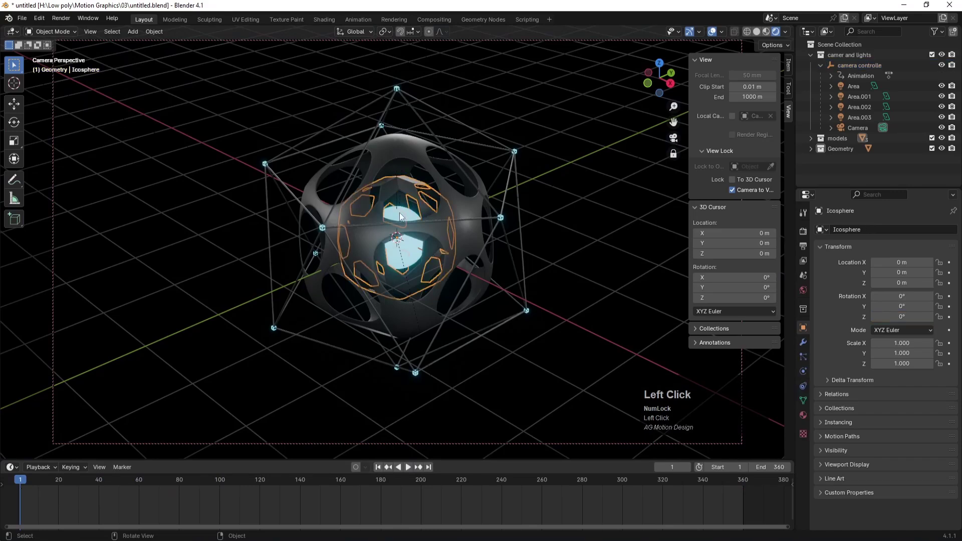
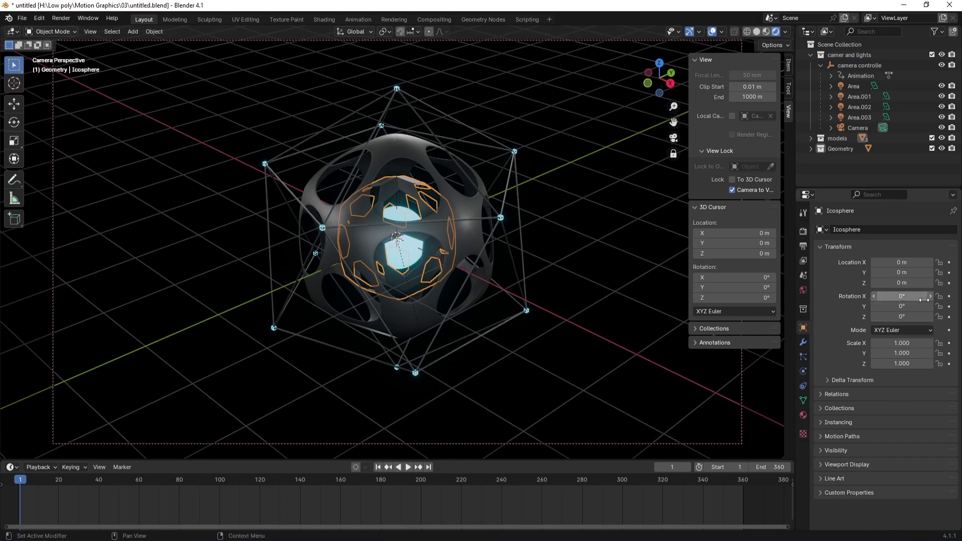
pyautogui.click(949, 296)
pyautogui.click(949, 306)
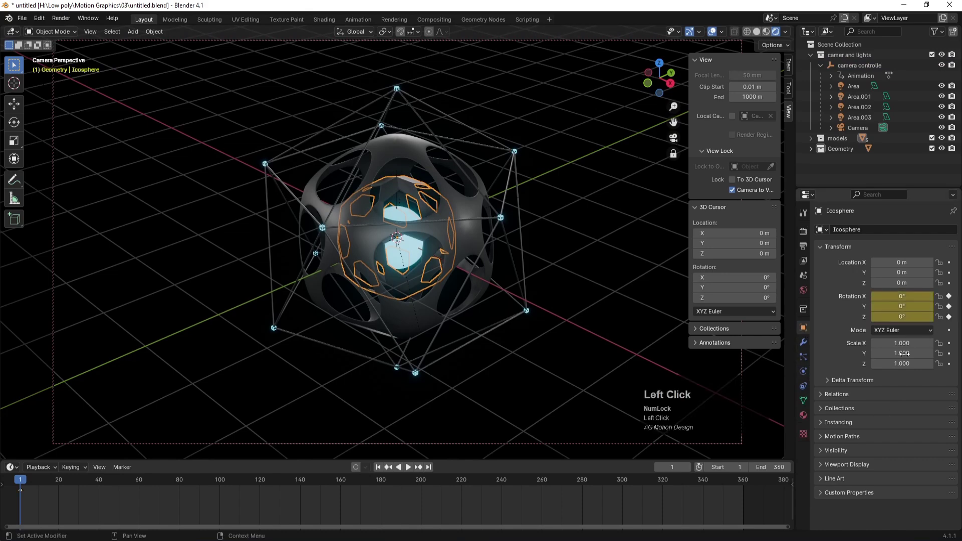
# Go to frame 360, set the inner icosphere's X, Y and Z rotation to 360° and keyframe all three.
pyautogui.moveTo(742, 482); pyautogui.dragTo(742, 481)
pyautogui.click(917, 317)
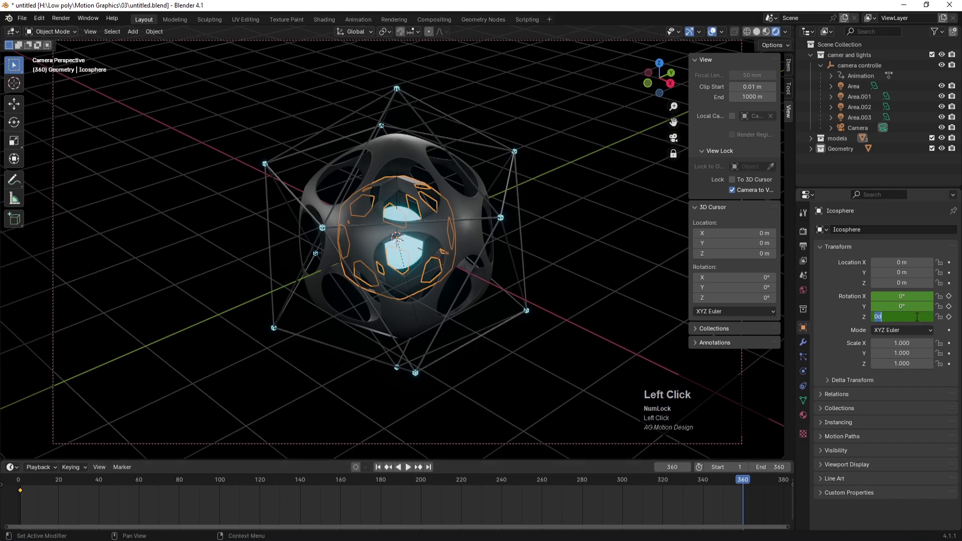
pyautogui.write('360')
pyautogui.click(913, 307)
pyautogui.write('360')
pyautogui.click(910, 296)
pyautogui.write('360')
pyautogui.press('Return')
pyautogui.click(949, 317)
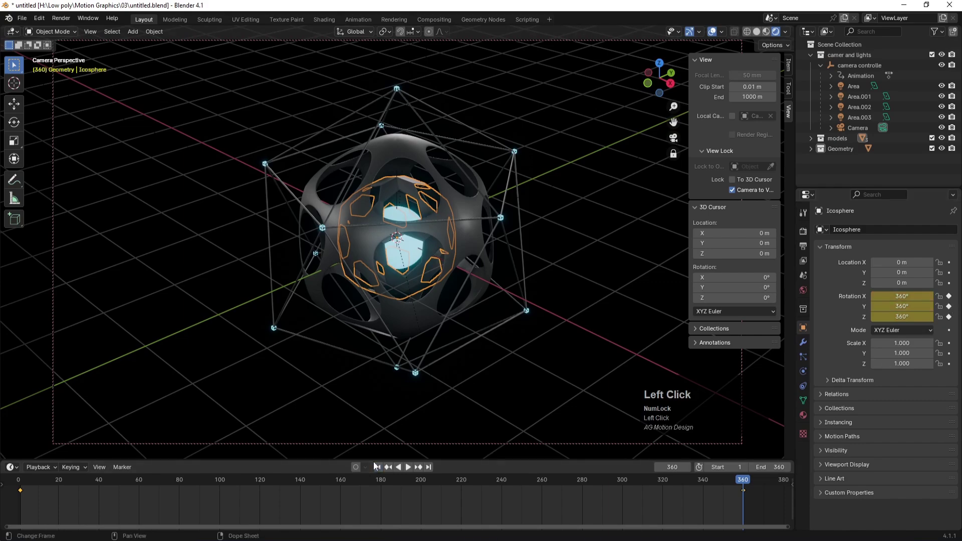
# Play the animation from the start to check the inner icosphere's spin and return to frame 1.
pyautogui.click(380, 467)
pyautogui.click(409, 467)
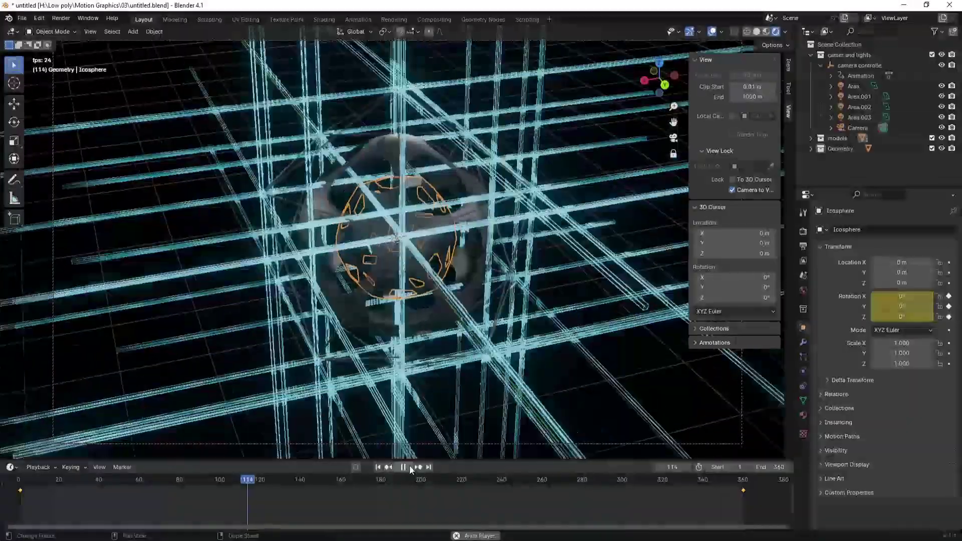
pyautogui.click(410, 466)
pyautogui.click(377, 468)
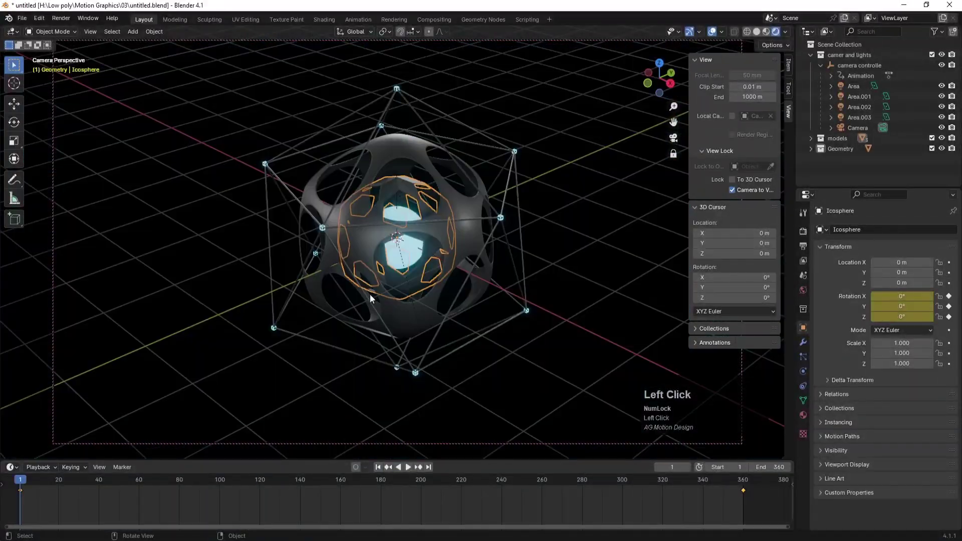
# Select the outer icosphere with the round holes and keyframe its X, Y and Z rotation at frame 1.
pyautogui.click(398, 317)
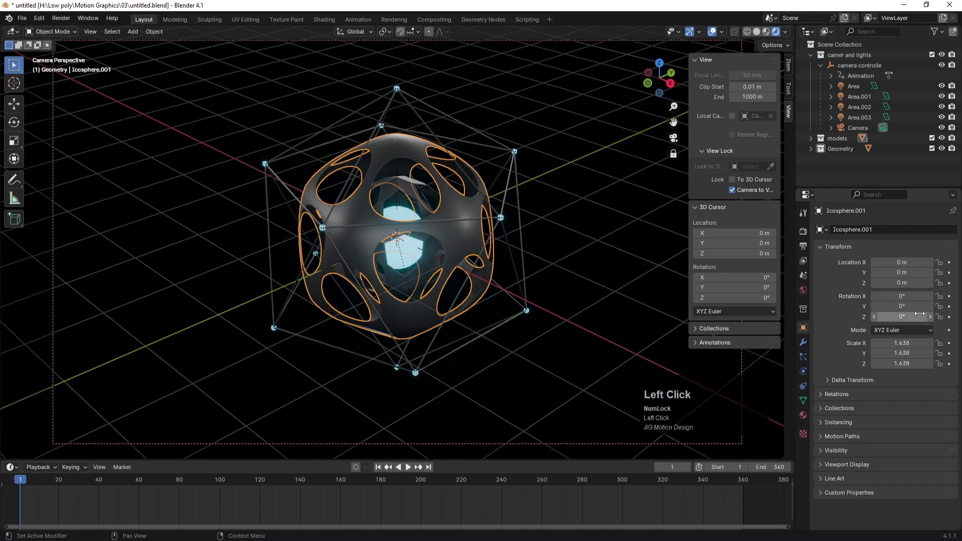
pyautogui.click(948, 297)
pyautogui.click(949, 306)
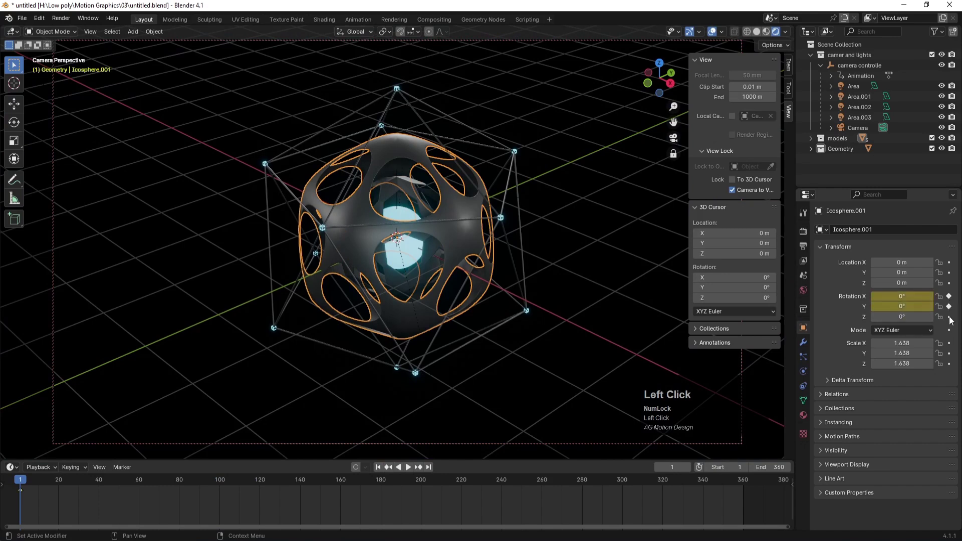
# Go to frame 360, set the outer icosphere's X, Y and Z rotation to -360° and keyframe all three.
pyautogui.click(743, 484)
pyautogui.doubleClick(915, 296)
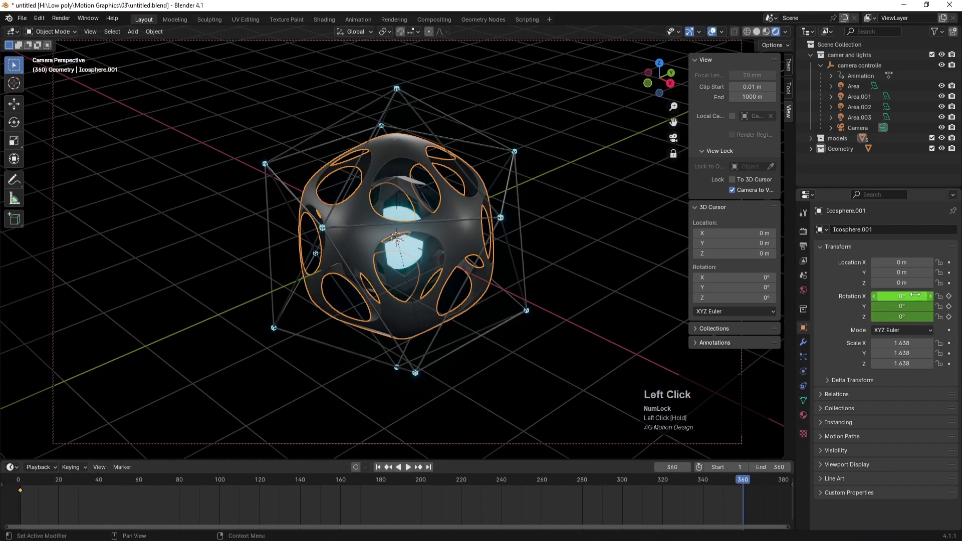
pyautogui.doubleClick(914, 308)
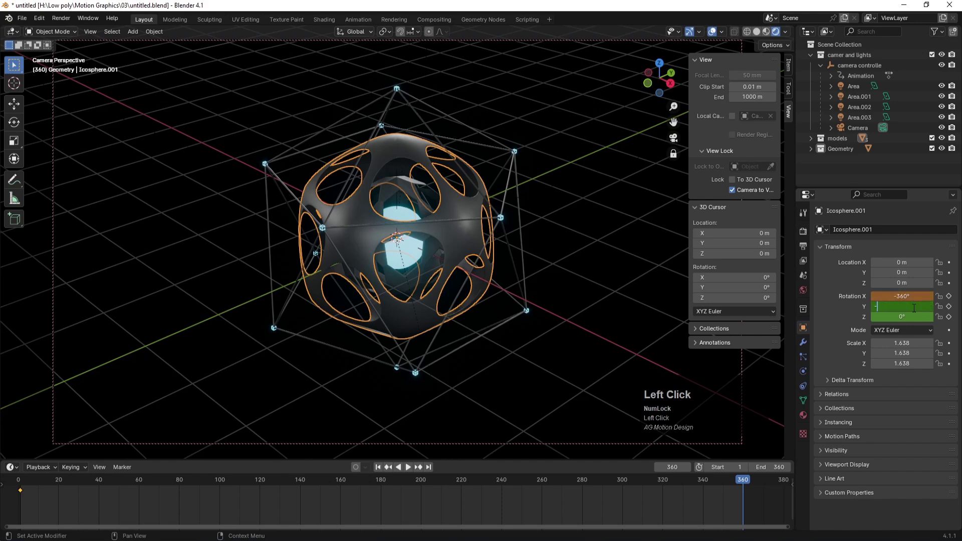
pyautogui.write('-360')
pyautogui.click(914, 316)
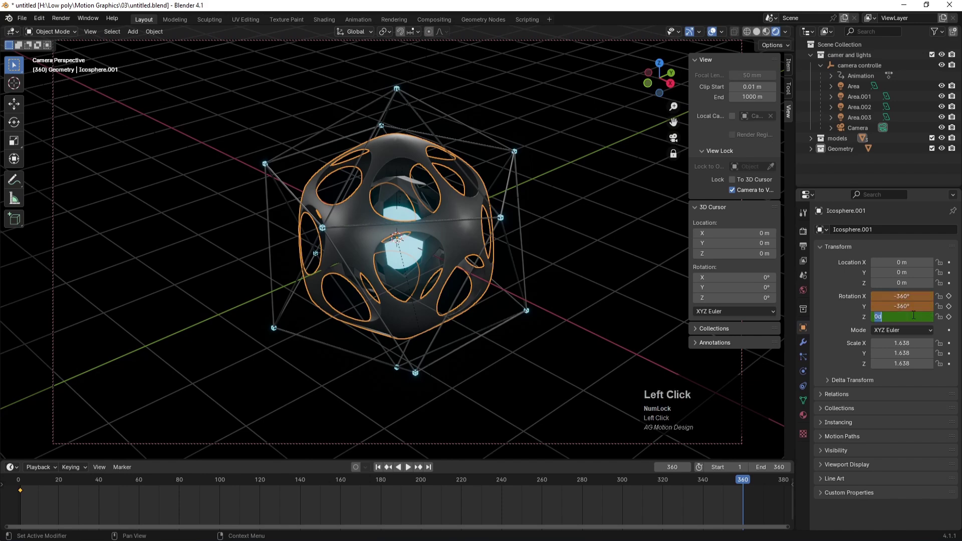
pyautogui.press('Return')
pyautogui.click(949, 317)
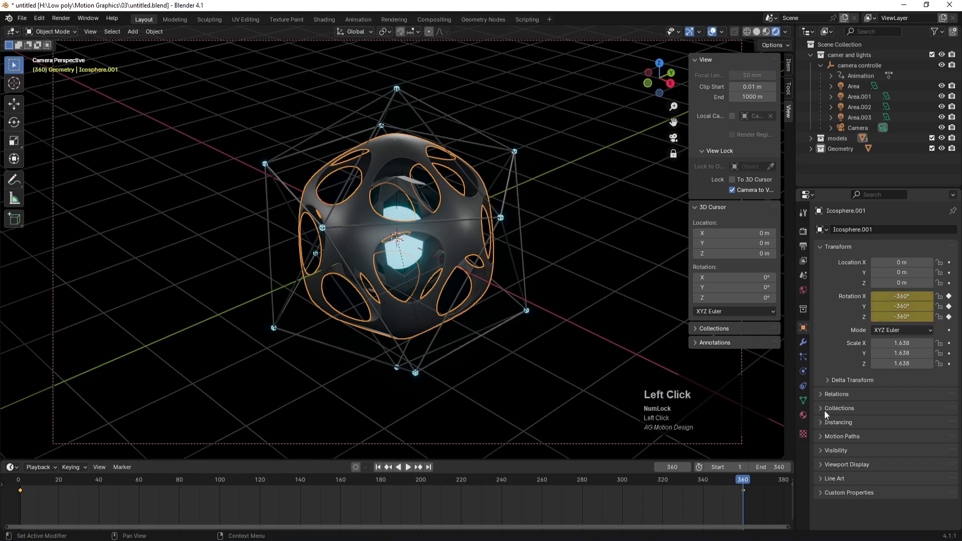
# Set the interpolation of both outer icosphere rotation keyframes to Linear.
pyautogui.moveTo(764, 508); pyautogui.dragTo(3, 485)
pyautogui.rightClick(20, 491)
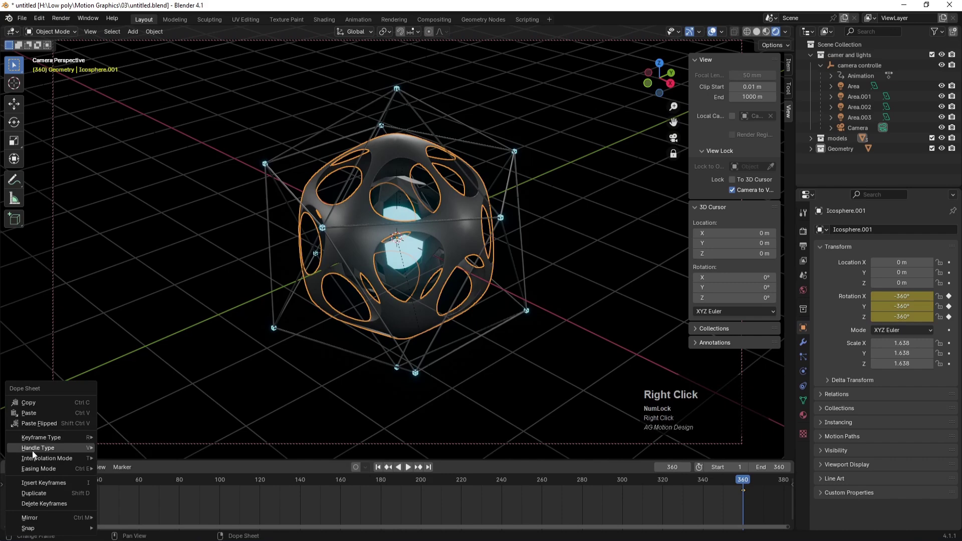
pyautogui.moveTo(32, 457)
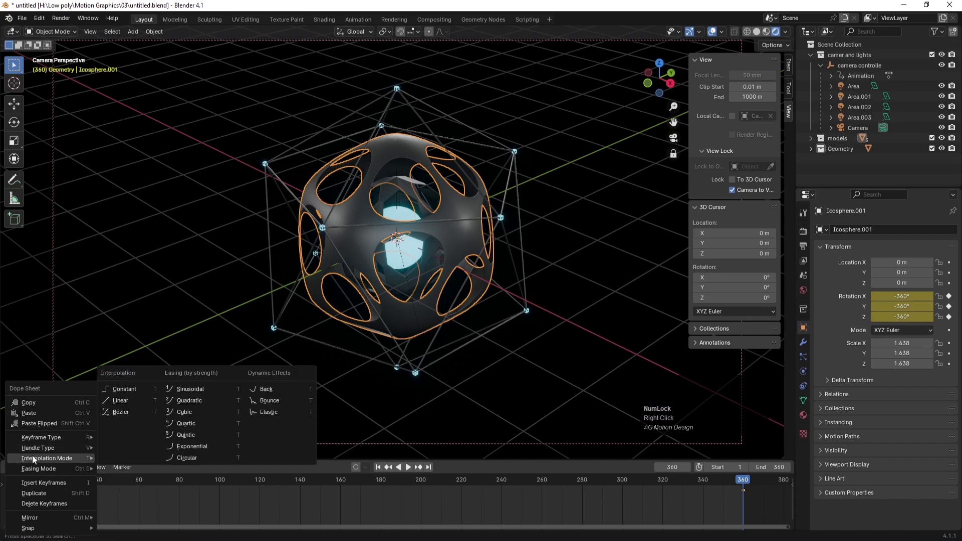
pyautogui.click(114, 401)
# Play the animation to check the outer icosphere's rotation, deselect everything and return to frame 1.
pyautogui.click(379, 467)
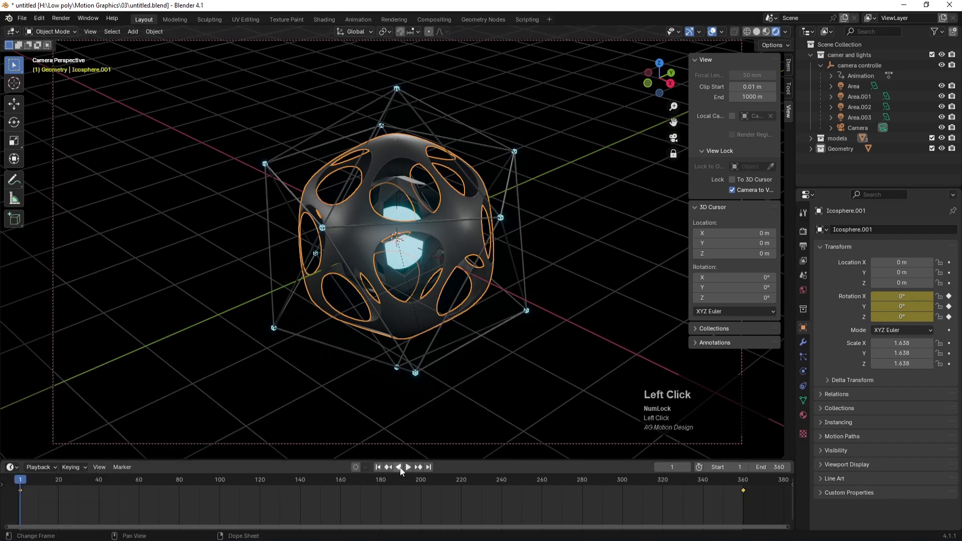
pyautogui.click(409, 467)
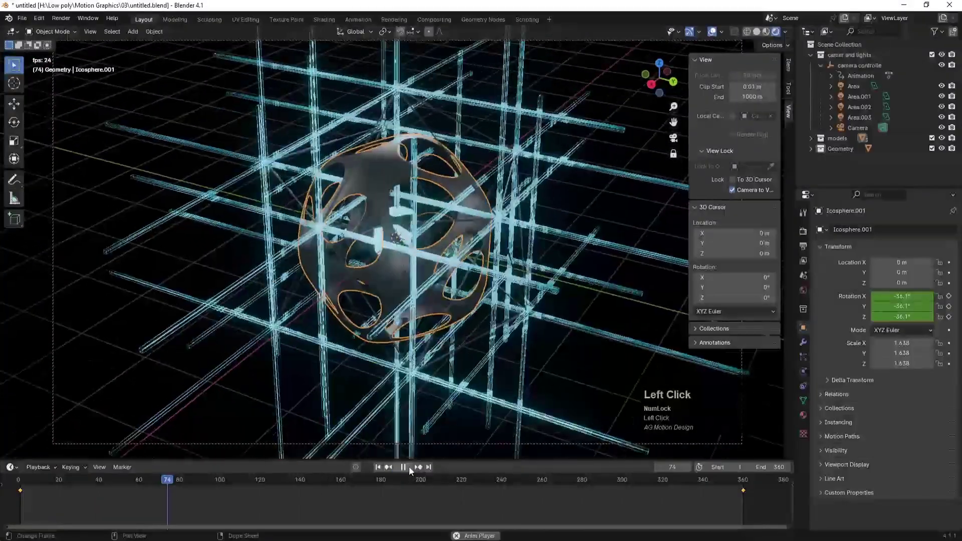
pyautogui.click(409, 467)
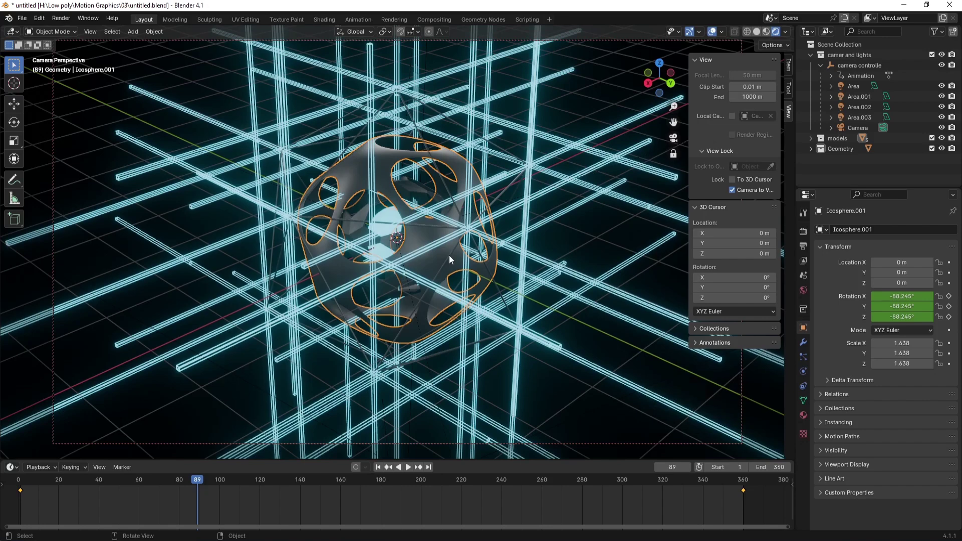
pyautogui.click(572, 236)
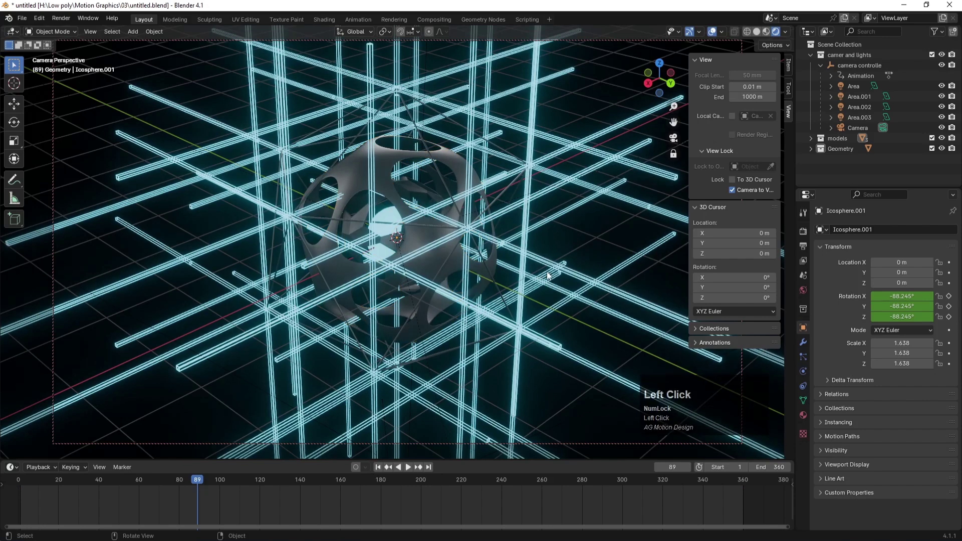
pyautogui.click(378, 467)
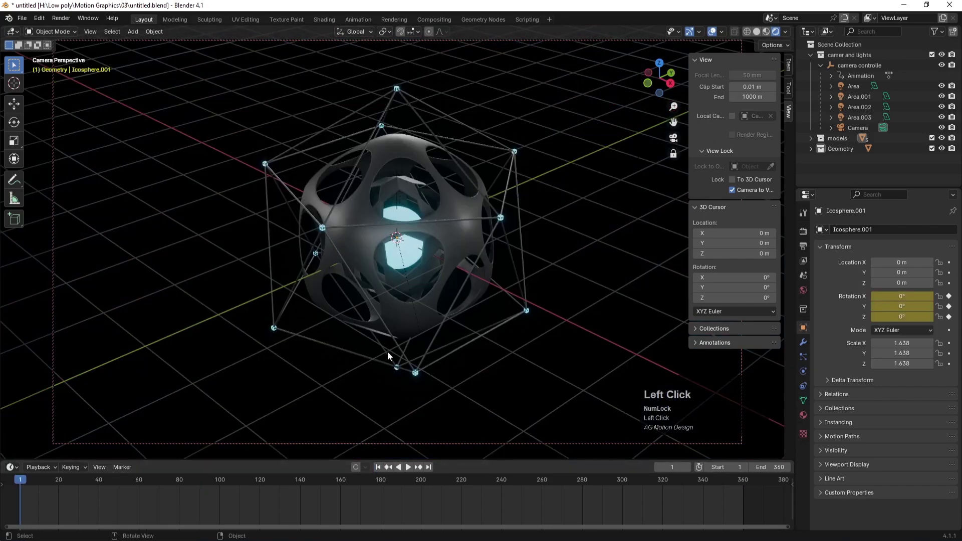
# Select the camera, enable its Depth of Field and set the F-Stop to 0.2.
pyautogui.click(855, 128)
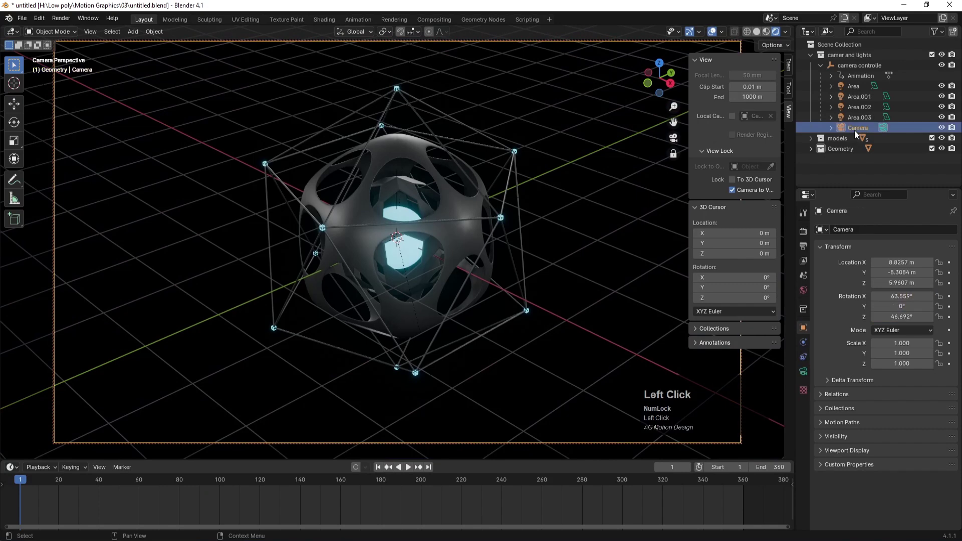
pyautogui.click(804, 371)
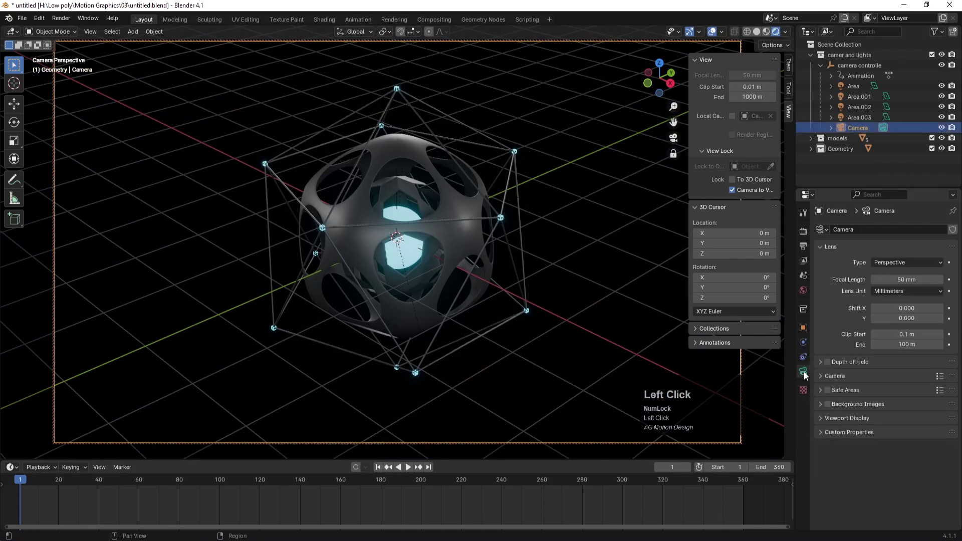
pyautogui.click(821, 362)
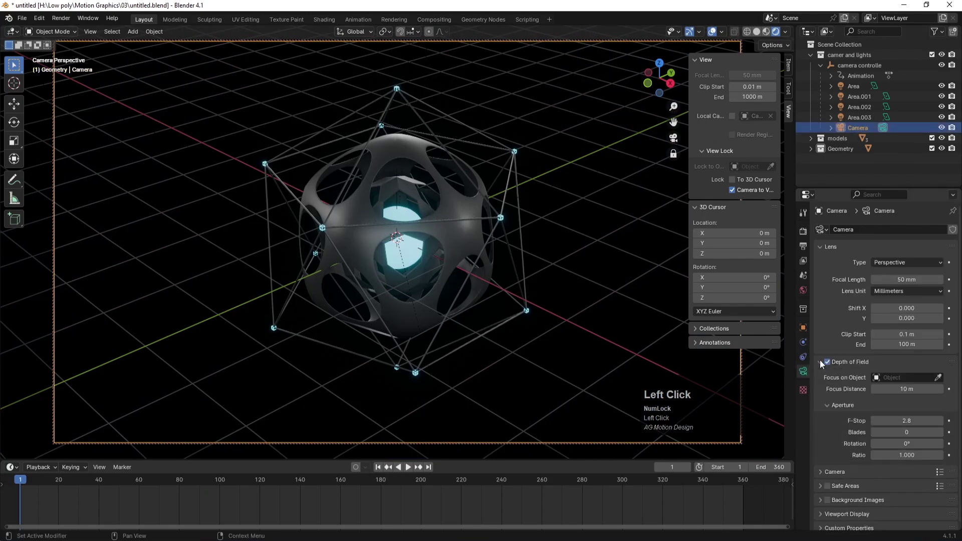
pyautogui.click(907, 420)
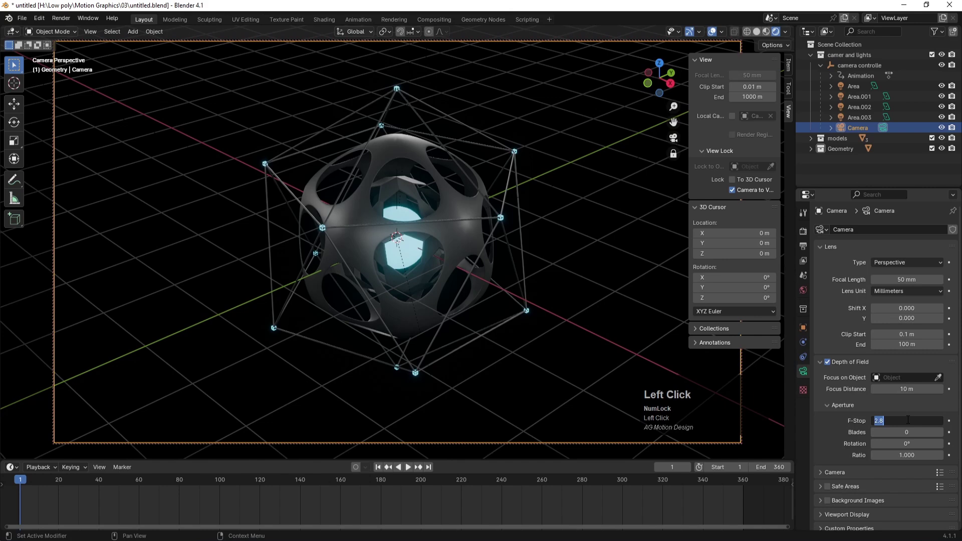
pyautogui.write('.2')
pyautogui.press('Return')
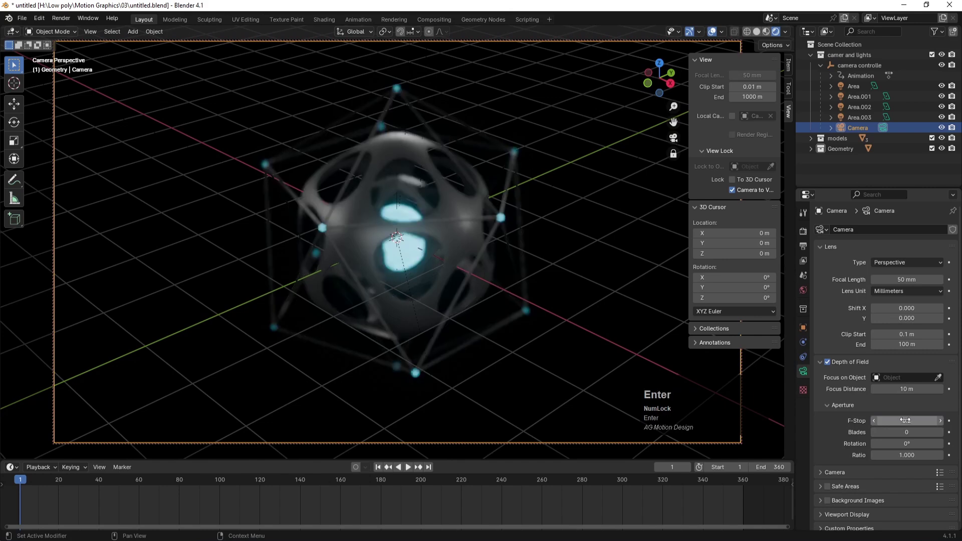
# Set the camera's focus distance to 14 m and play the animation briefly to check the blur.
pyautogui.click(907, 389)
pyautogui.moveTo(907, 390); pyautogui.dragTo(924, 389)
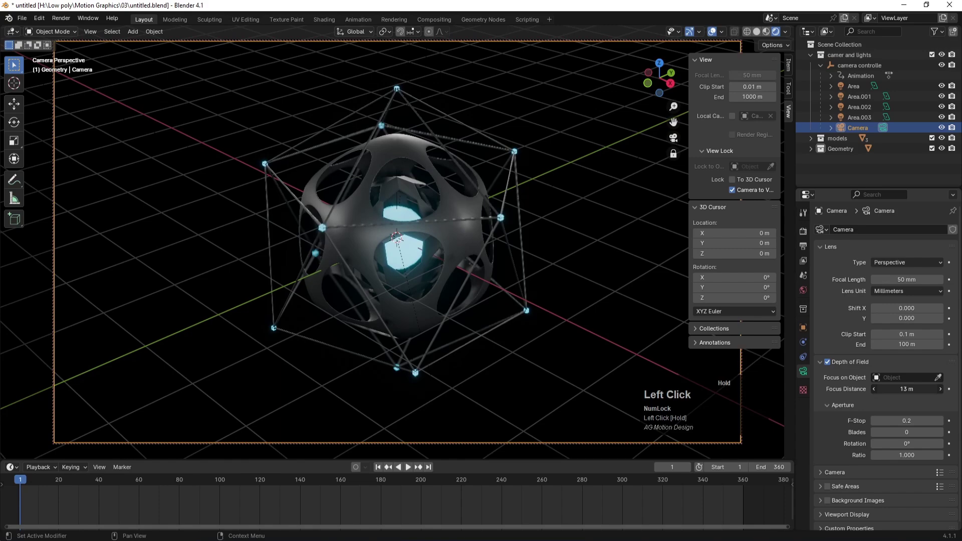
pyautogui.click(409, 467)
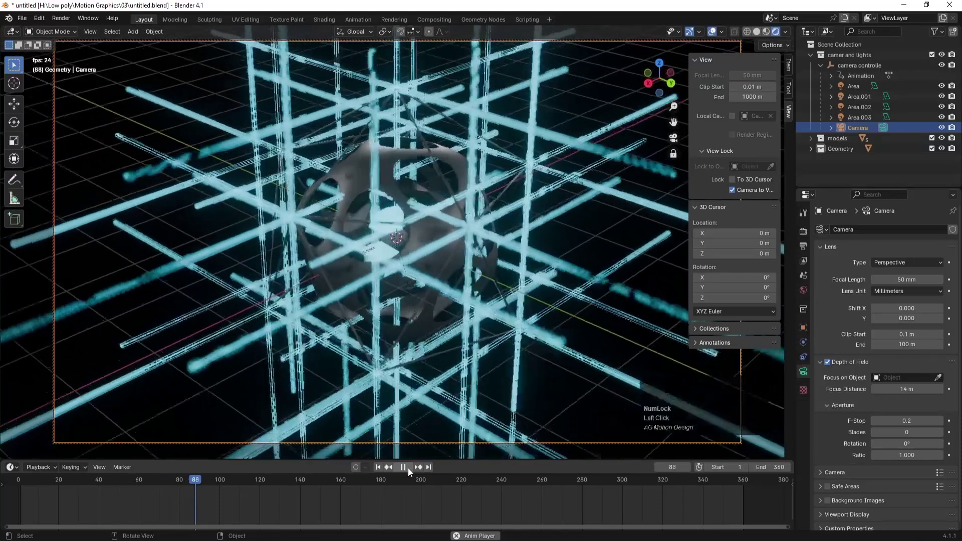
pyautogui.click(408, 467)
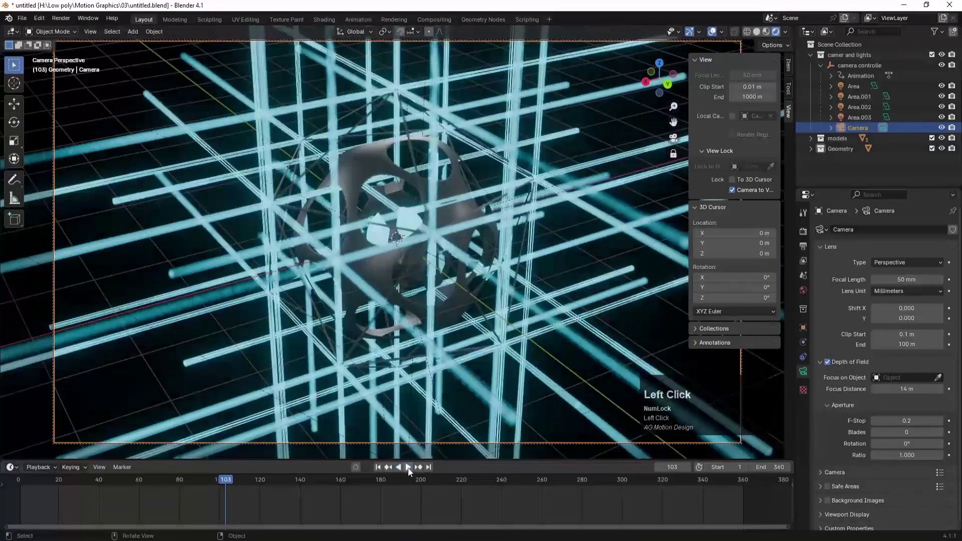
# Set the camera's F-Stop to 0.05.
pyautogui.click(902, 421)
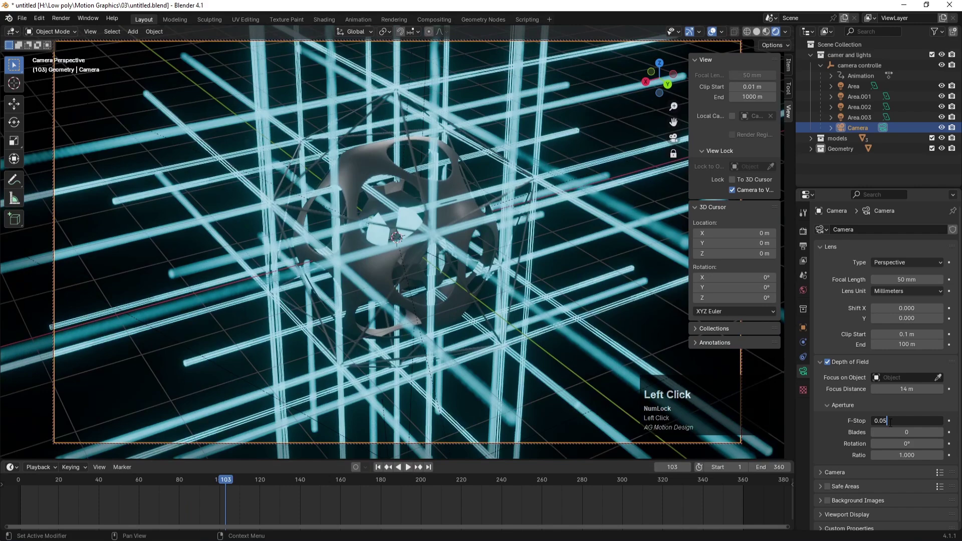
pyautogui.write('0.05')
pyautogui.press('Return')
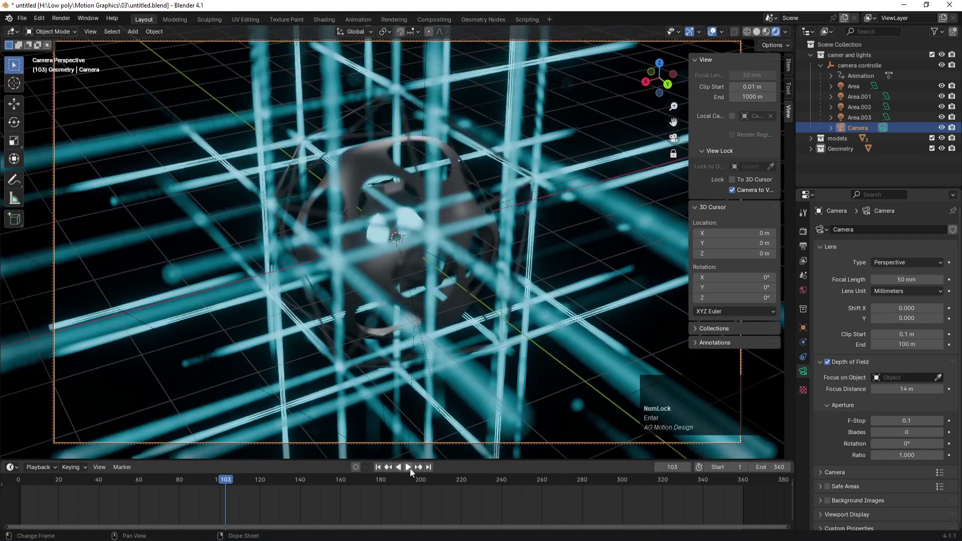
# Set the camera's focus distance to 13 m and keyframe it on frame 1.
pyautogui.moveTo(901, 391); pyautogui.dragTo(881, 391)
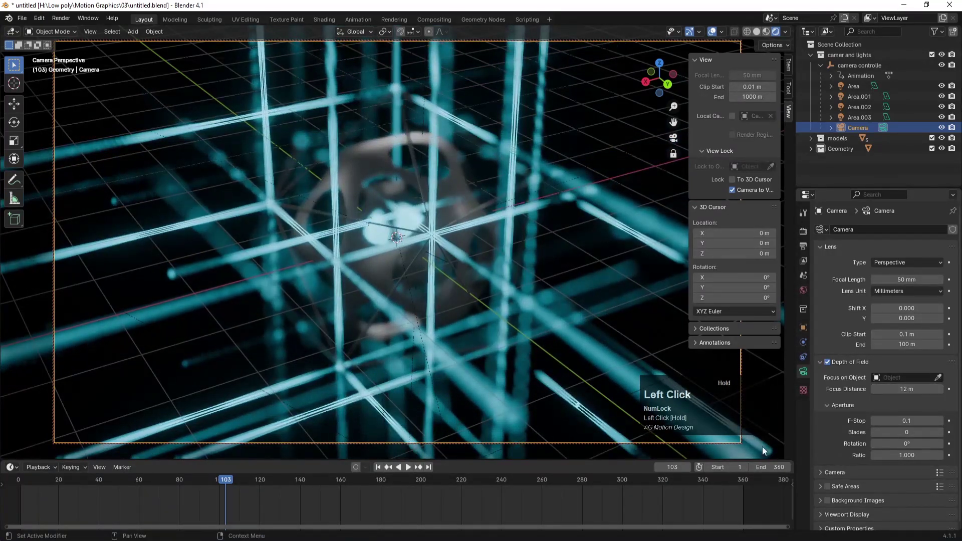
pyautogui.click(378, 467)
pyautogui.moveTo(902, 392); pyautogui.dragTo(904, 392)
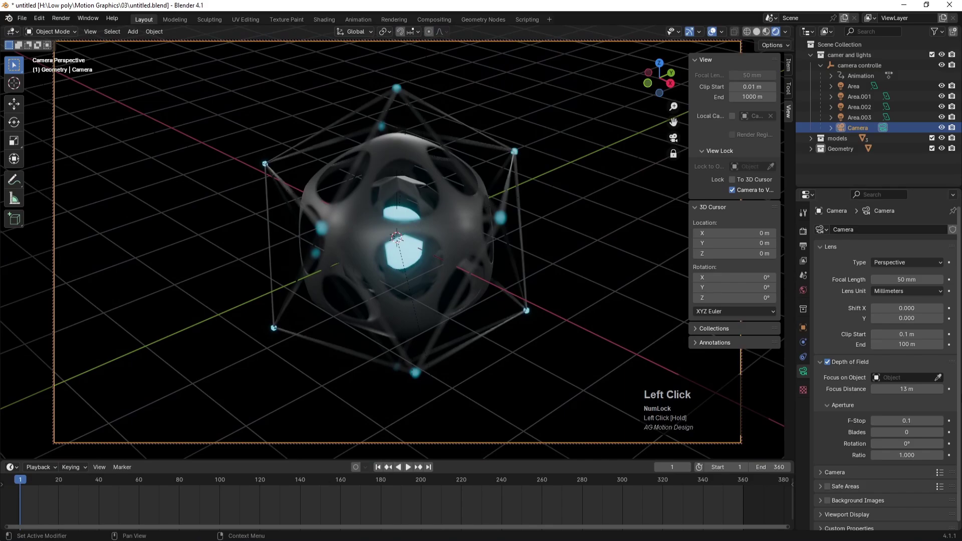
pyautogui.click(949, 389)
# Set the camera's focus distance to 11 m on frame 180 and keyframe it.
pyautogui.moveTo(35, 485); pyautogui.dragTo(381, 486)
pyautogui.moveTo(918, 390); pyautogui.dragTo(886, 390)
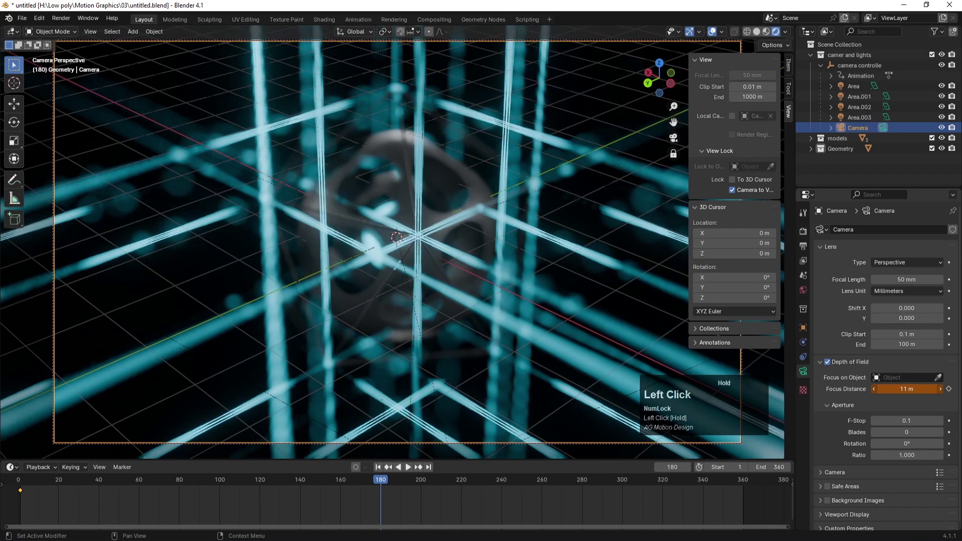
pyautogui.click(948, 389)
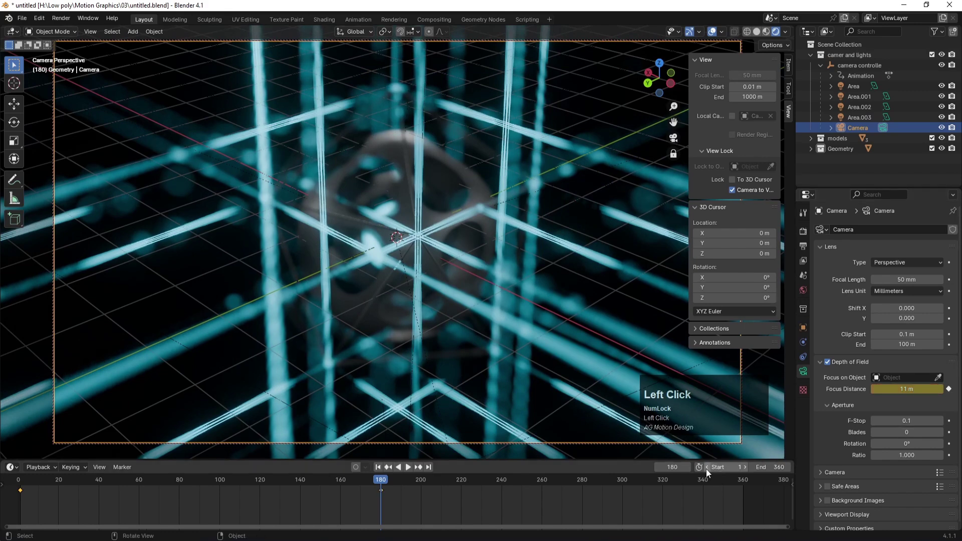
# Set the camera's focus distance back to 13 m on frame 360 and keyframe it.
pyautogui.moveTo(729, 476); pyautogui.dragTo(777, 500)
pyautogui.moveTo(9, 503); pyautogui.dragTo(769, 506)
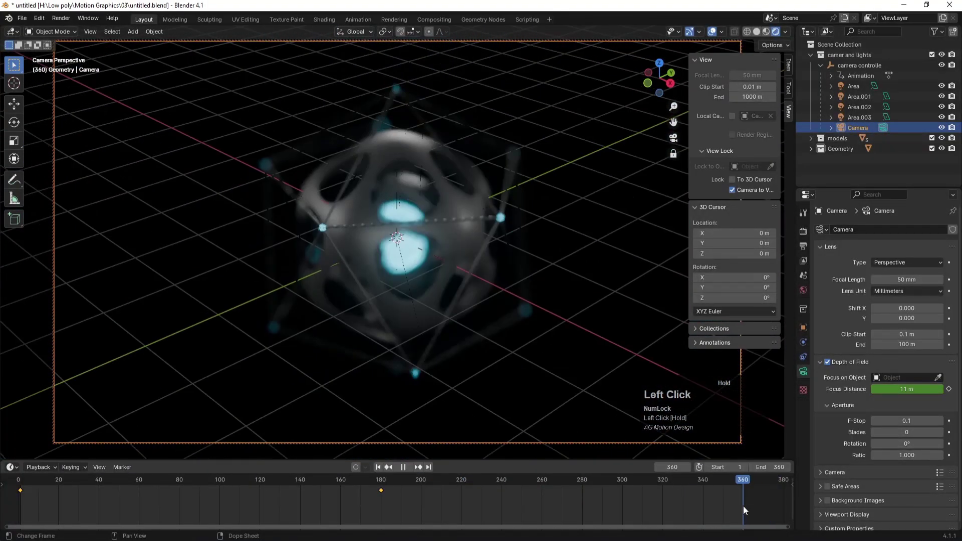
pyautogui.click(924, 389)
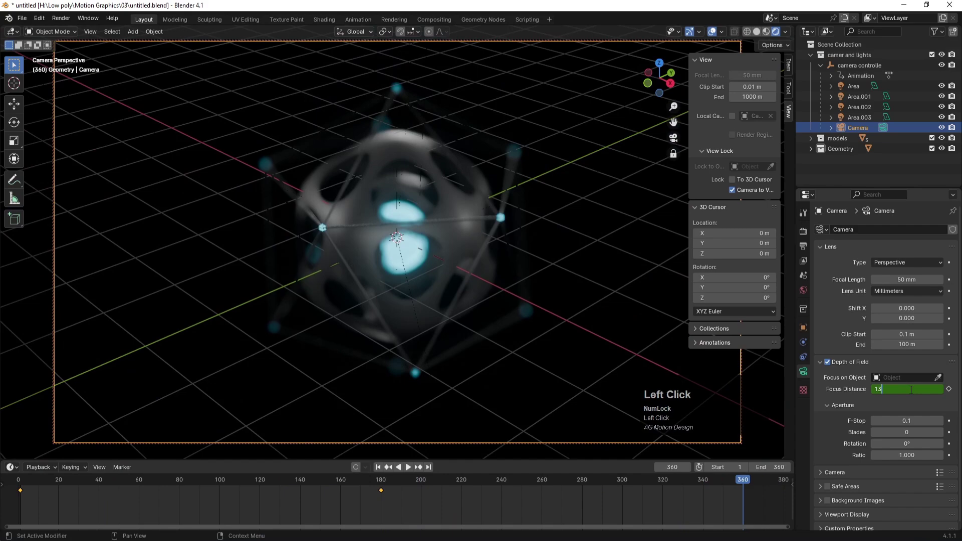
pyautogui.write('13')
pyautogui.press('Return')
pyautogui.click(949, 389)
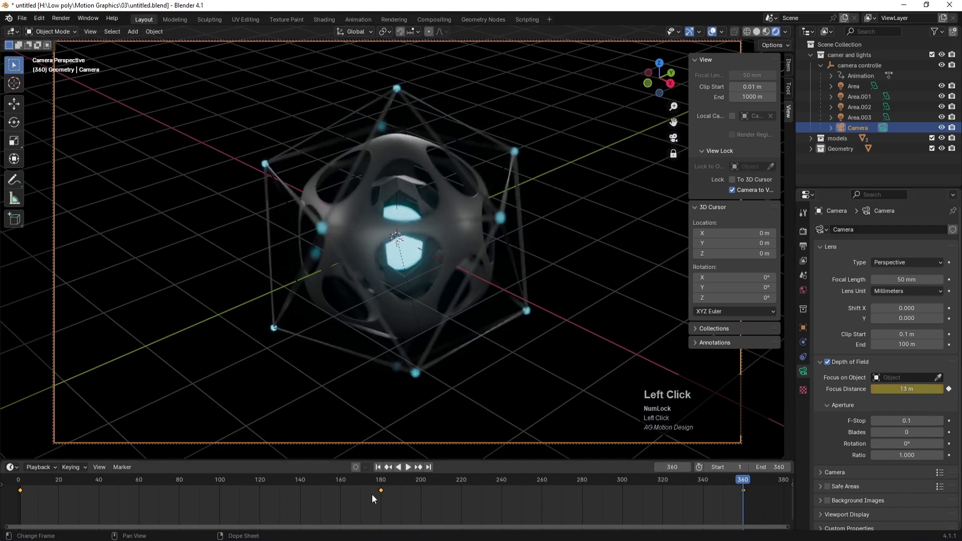
# Play the animation to check the animated focus distance, pausing to inspect the blur.
pyautogui.click(408, 467)
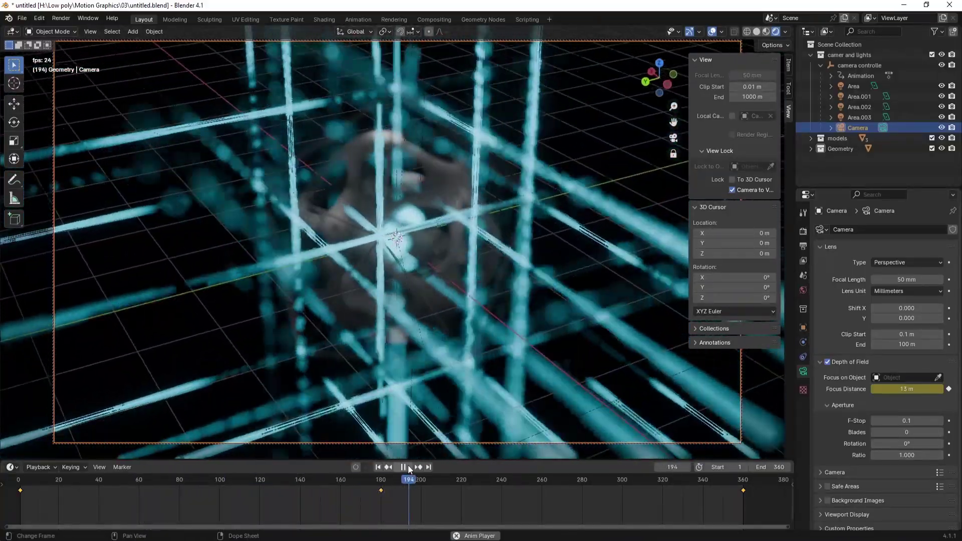
pyautogui.click(408, 466)
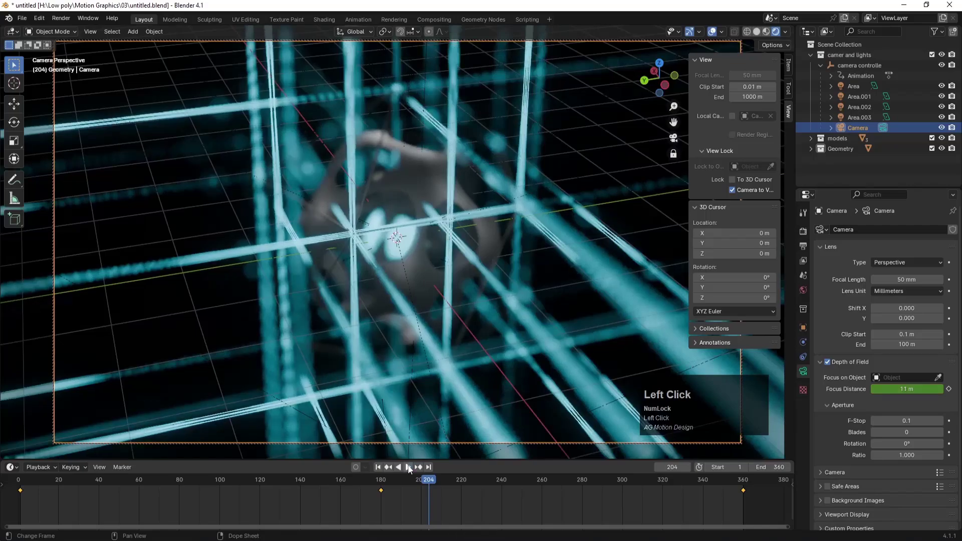
pyautogui.click(408, 467)
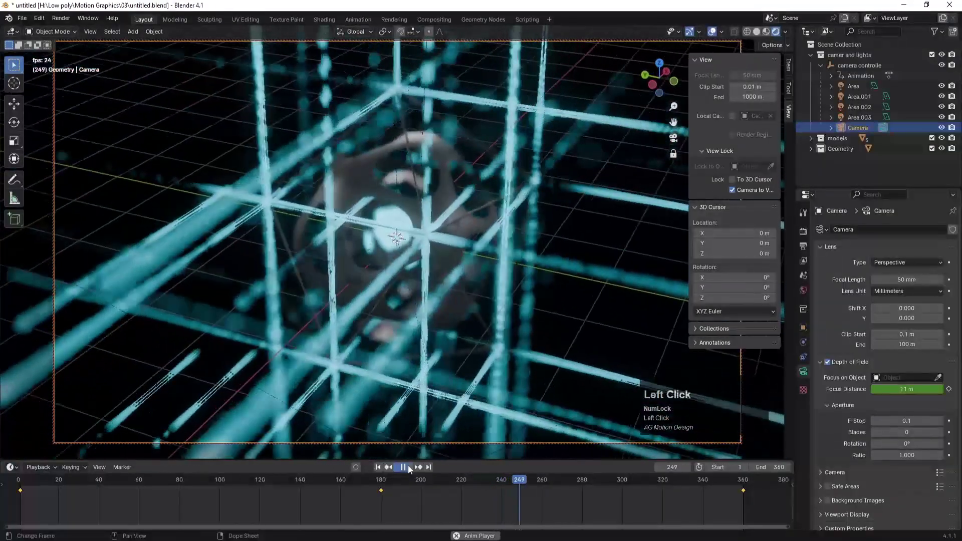
pyautogui.click(408, 467)
# Set the camera's F-Stop to 0.1, play the animation to check the blur and return to frame 1.
pyautogui.doubleClick(900, 421)
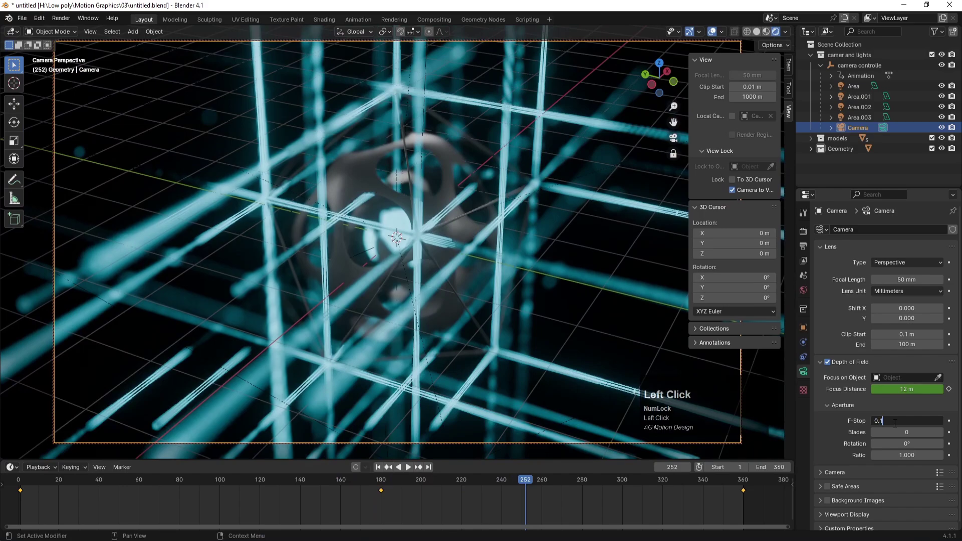
pyautogui.press('Return')
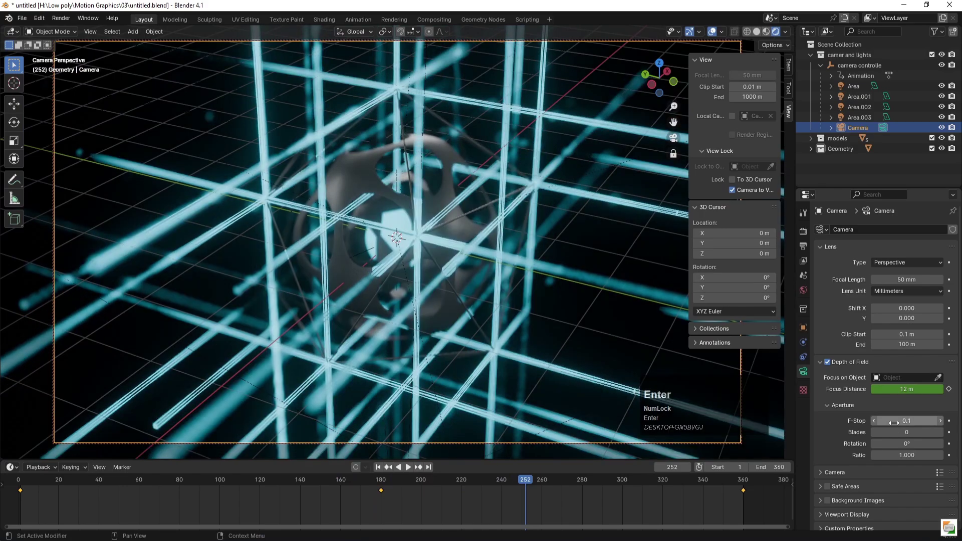
pyautogui.click(407, 467)
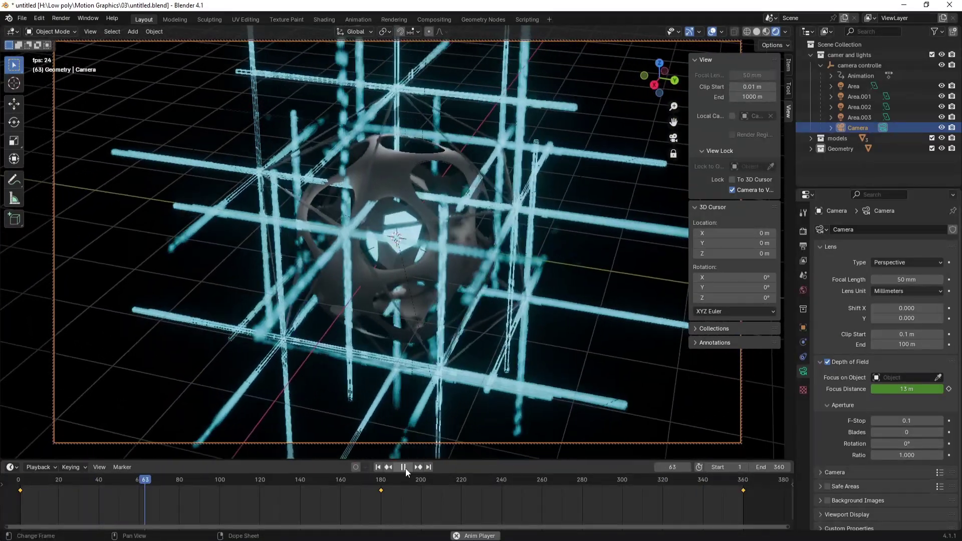
pyautogui.click(404, 468)
pyautogui.click(378, 467)
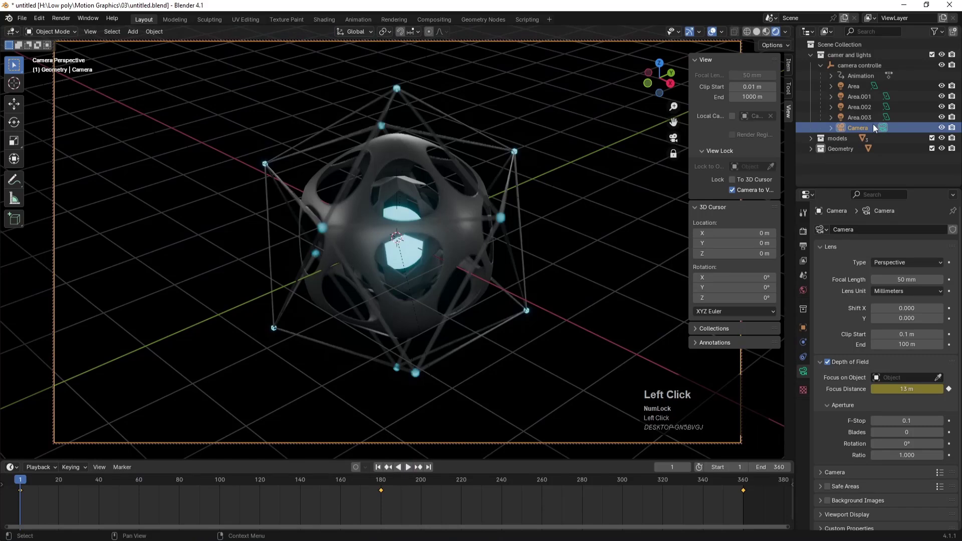
# Select the camera controller empty, try a Y rotation of -35° and reset the Y rotation to 0°.
pyautogui.click(848, 66)
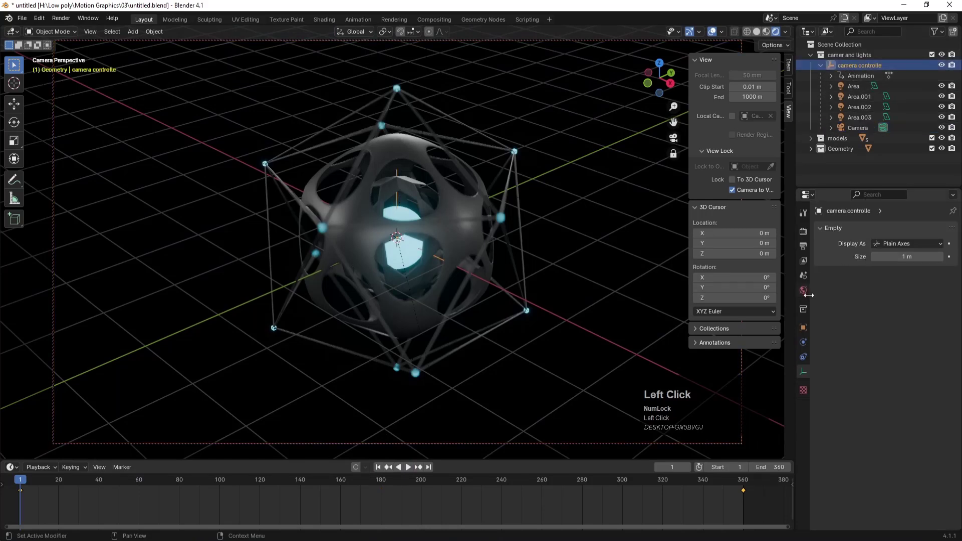
pyautogui.click(802, 328)
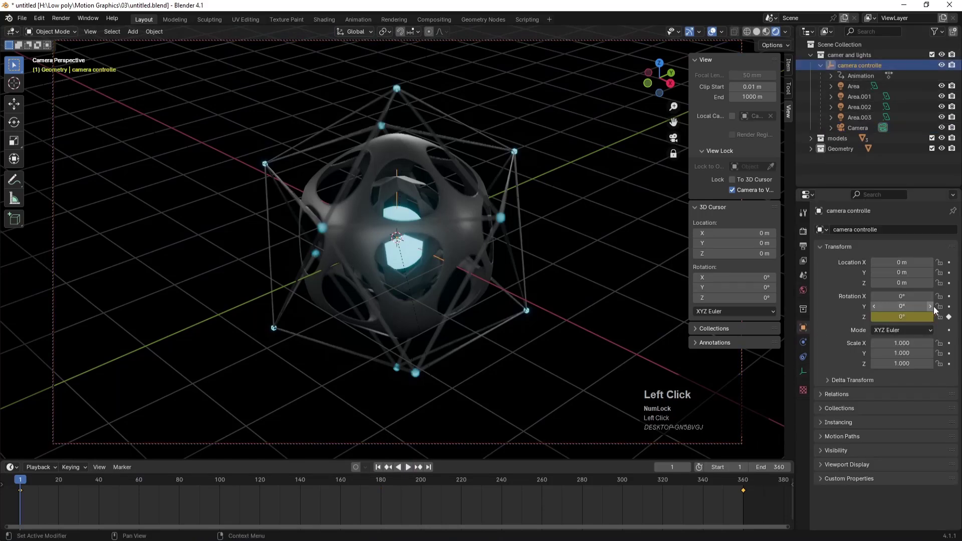
pyautogui.click(930, 307)
pyautogui.click(931, 307)
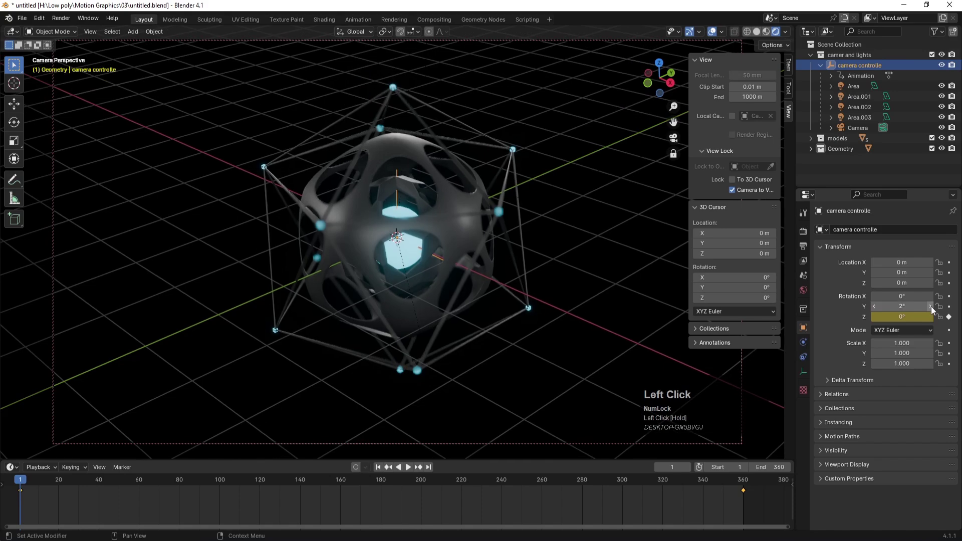
pyautogui.moveTo(916, 307); pyautogui.dragTo(844, 307)
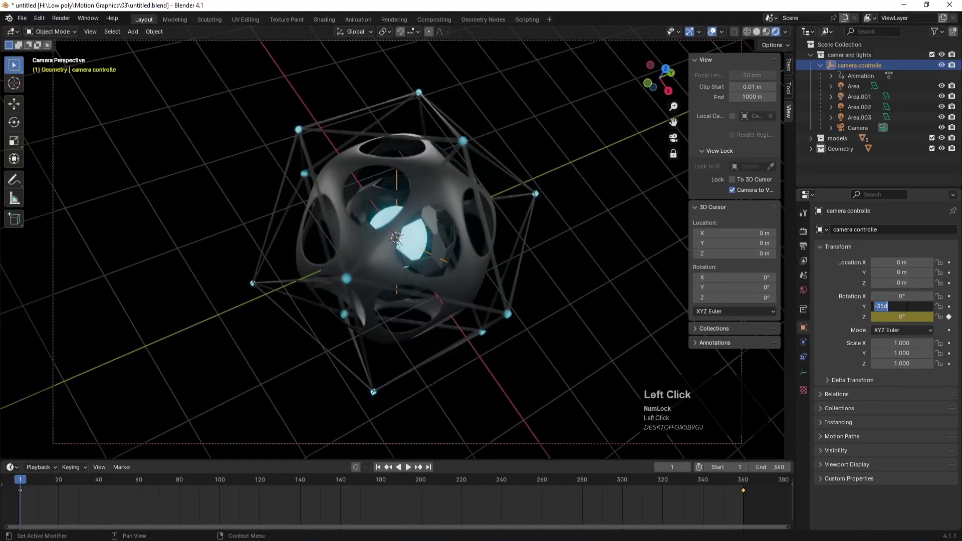
pyautogui.click(902, 307)
pyautogui.write('0')
pyautogui.press('Return')
# Try an X rotation of -13° on the camera controller and reset it to 0° on frame 1.
pyautogui.moveTo(902, 296)
pyautogui.mouseDown()
pyautogui.moveTo(931, 296)
pyautogui.moveTo(887, 296)
pyautogui.mouseUp()
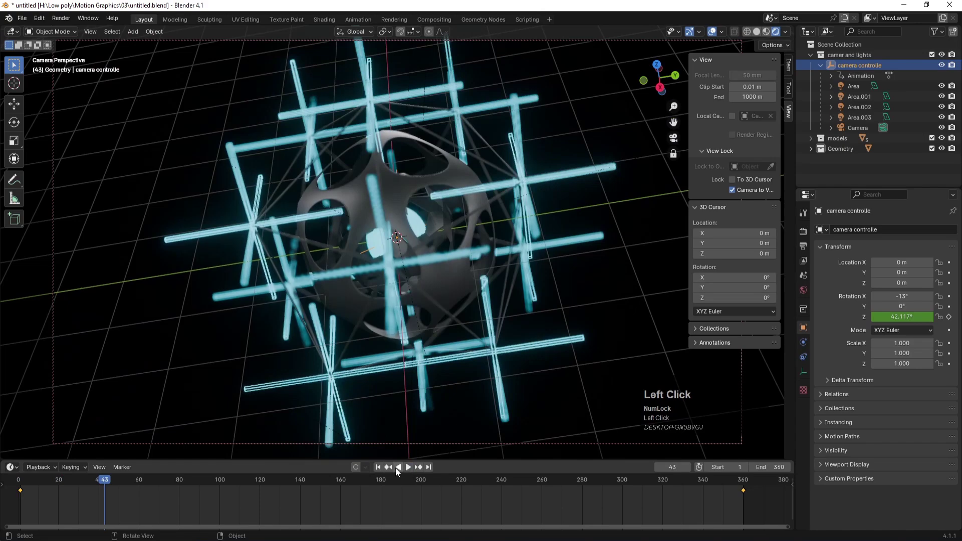
pyautogui.click(377, 467)
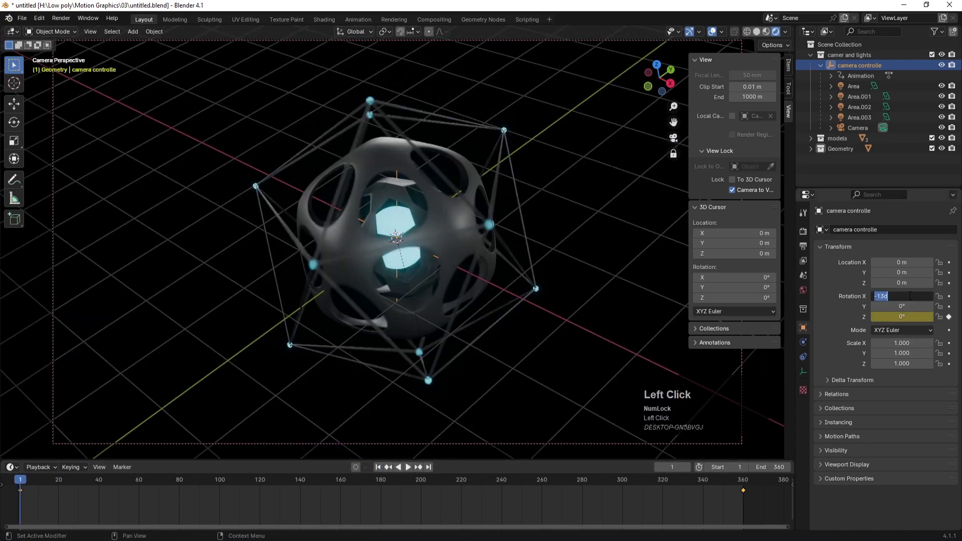
pyautogui.write('0')
pyautogui.press('Return')
# Keyframe the camera controller's Y rotation at 0° on frame 1 and at 360° on frame 360.
pyautogui.moveTo(902, 306)
pyautogui.mouseDown()
pyautogui.moveTo(923, 306)
pyautogui.moveTo(905, 306)
pyautogui.mouseUp()
pyautogui.press('Return')
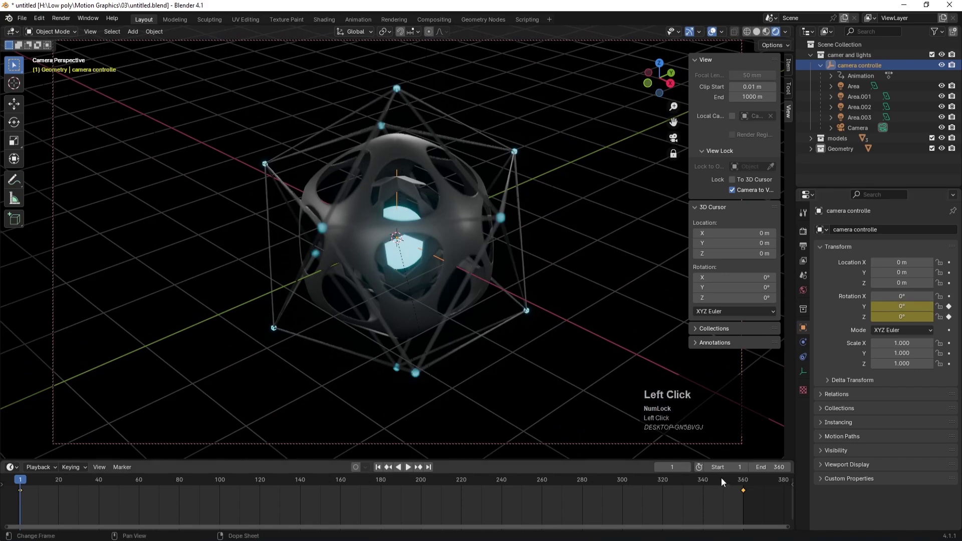
pyautogui.moveTo(721, 480); pyautogui.dragTo(750, 482)
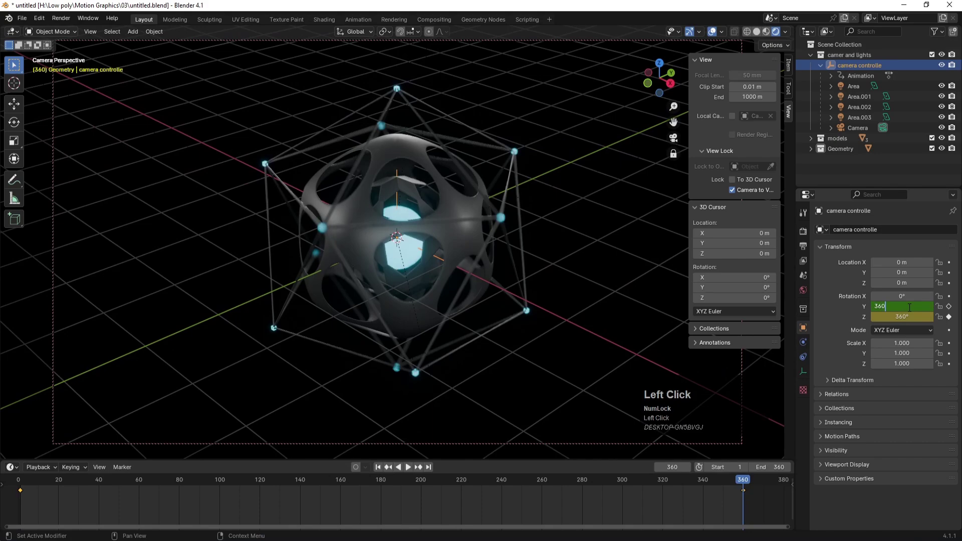
# Play the animation to check the camera's combined Y and Z orbit, pausing at several points.
pyautogui.click(409, 467)
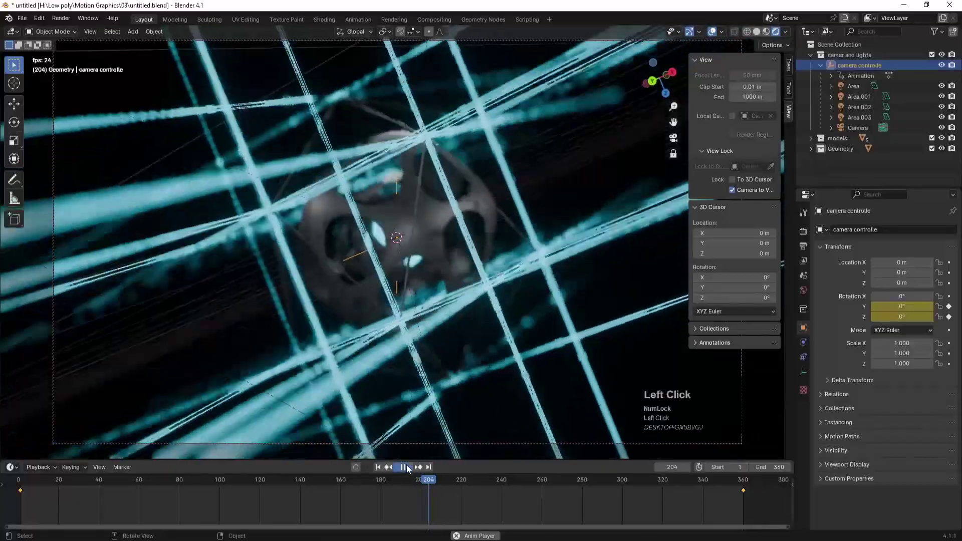
pyautogui.click(407, 469)
pyautogui.click(406, 469)
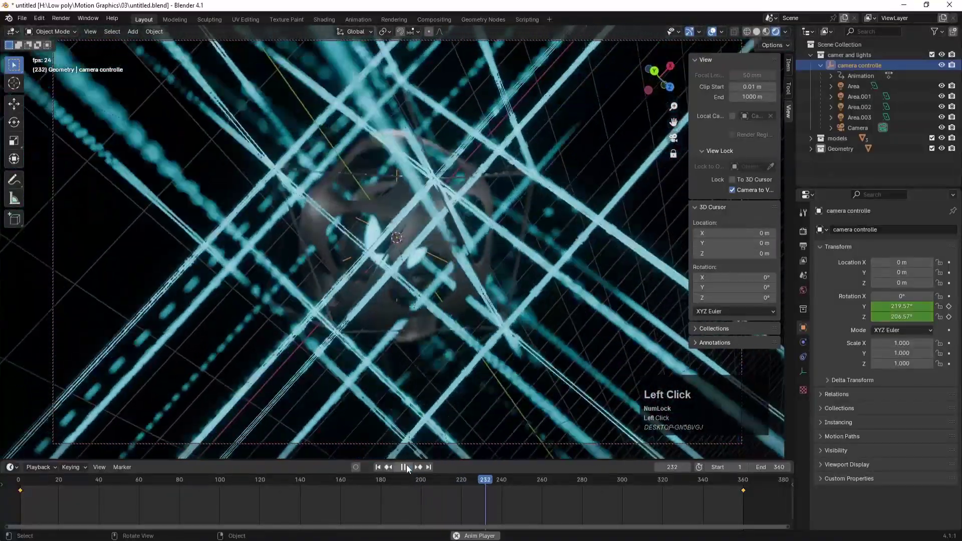
pyautogui.click(407, 468)
pyautogui.click(408, 467)
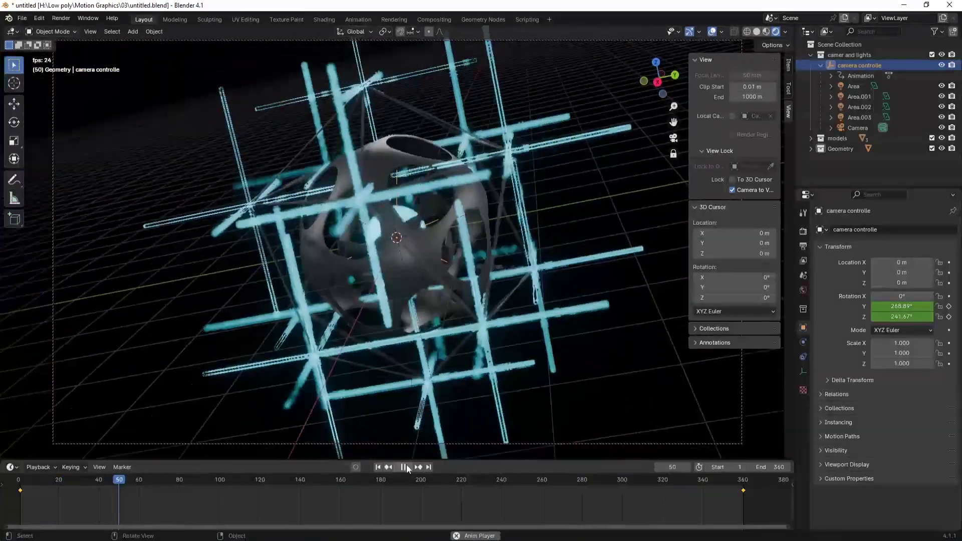
pyautogui.click(407, 466)
pyautogui.click(407, 468)
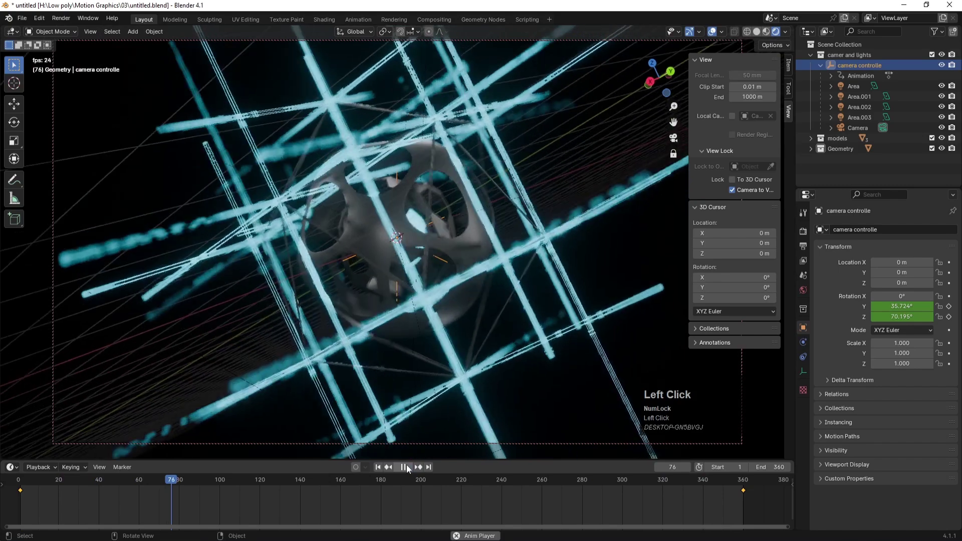
pyautogui.click(407, 469)
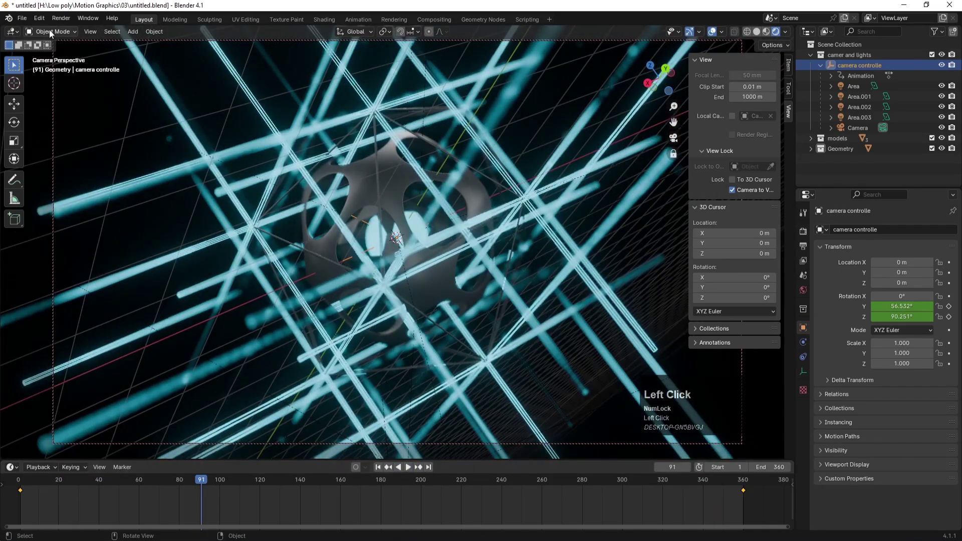
# Render the current frame as a still image, inspect the result and close the render window.
pyautogui.click(59, 18)
pyautogui.click(75, 28)
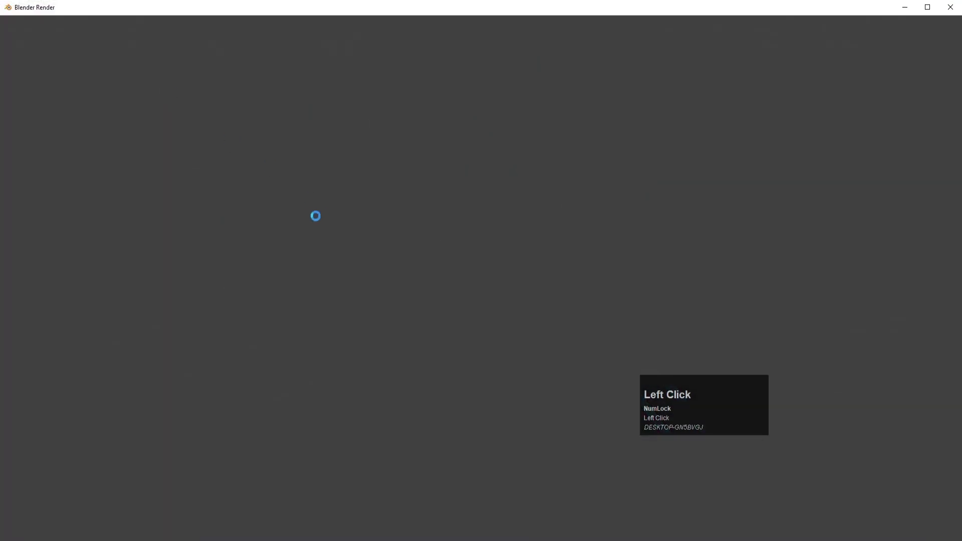
pyautogui.scroll(-1, 443, 284)
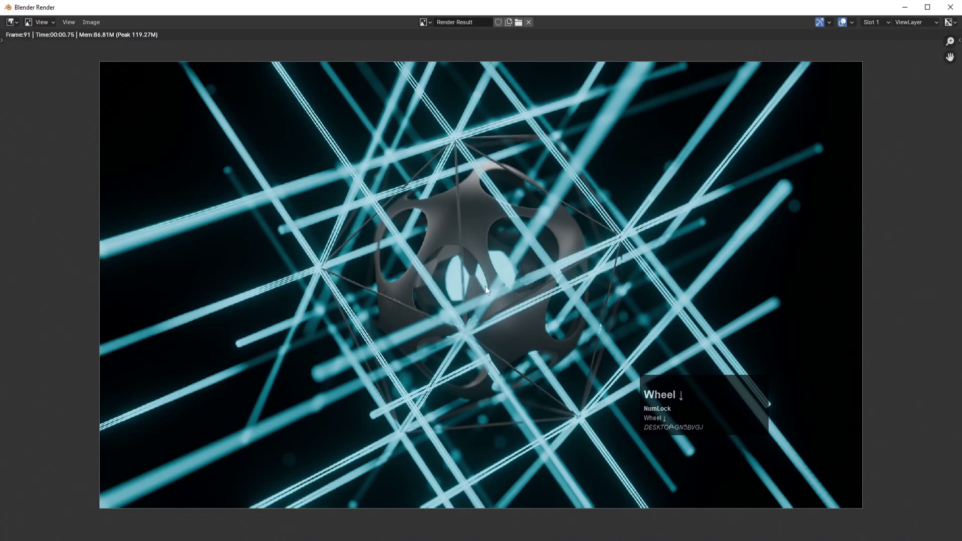
pyautogui.click(950, 7)
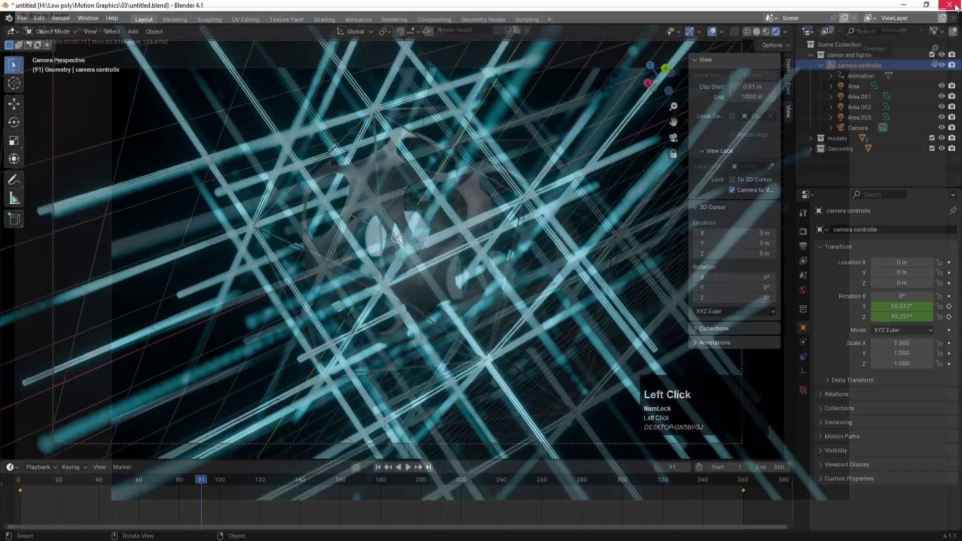
# Select the inner glowing sphere and change the Base Color of its glow material to yellow.
pyautogui.click(369, 235)
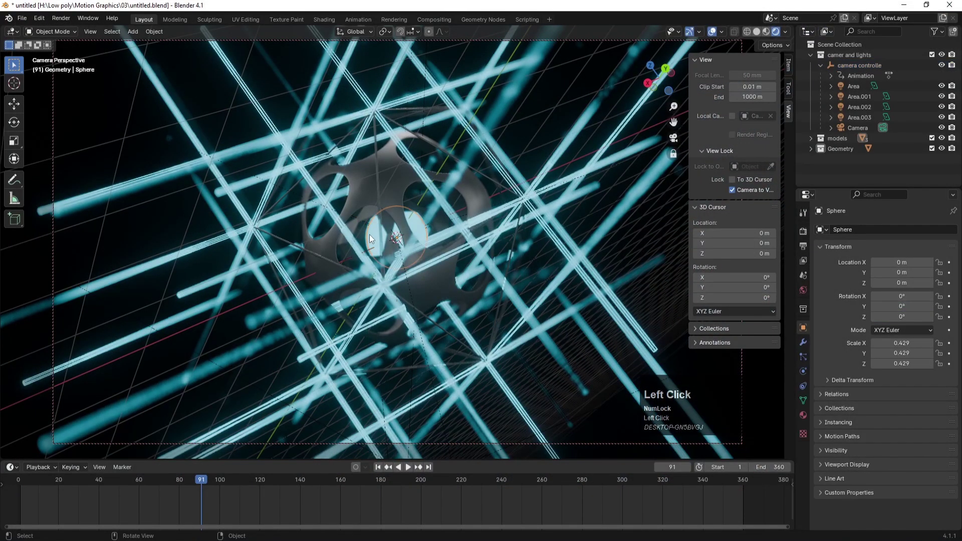
pyautogui.click(804, 415)
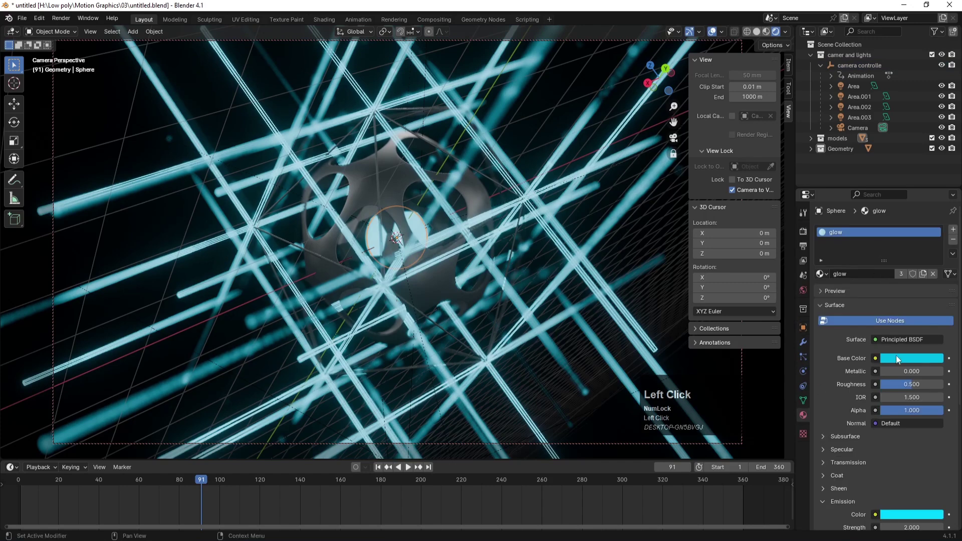
pyautogui.click(897, 358)
pyautogui.click(863, 259)
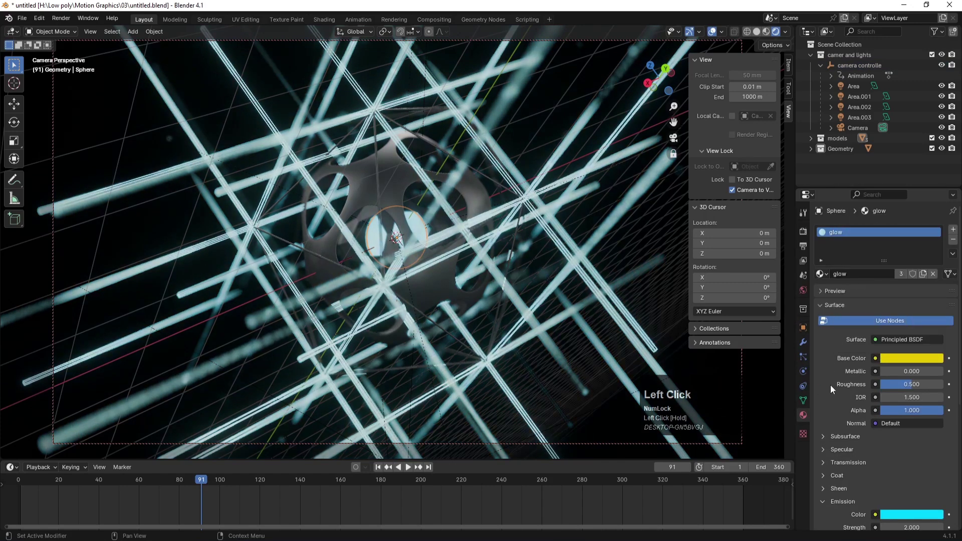
# Change the glow material's Emission Color to yellow with a hue of 0.121 at full saturation.
pyautogui.scroll(-2, 841, 421)
pyautogui.click(900, 474)
pyautogui.moveTo(855, 369); pyautogui.dragTo(848, 383)
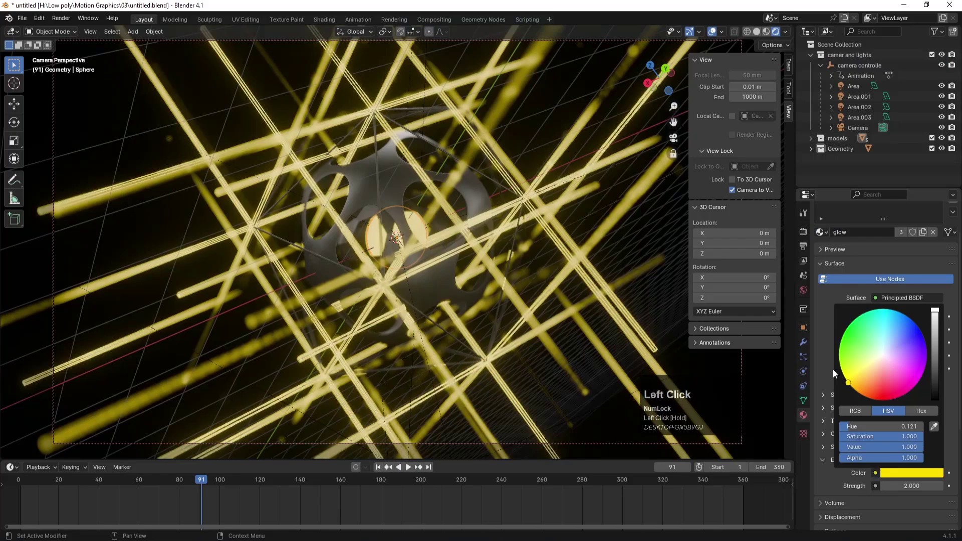
# Play the animation from the first frame to check the yellow glow along the camera orbit, pausing at several points.
pyautogui.click(379, 467)
pyautogui.click(409, 467)
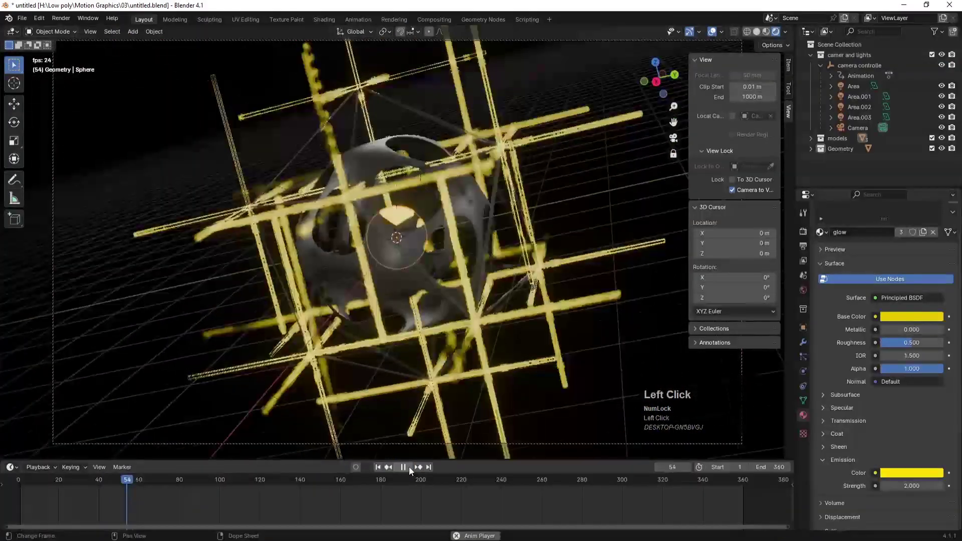
pyautogui.click(409, 467)
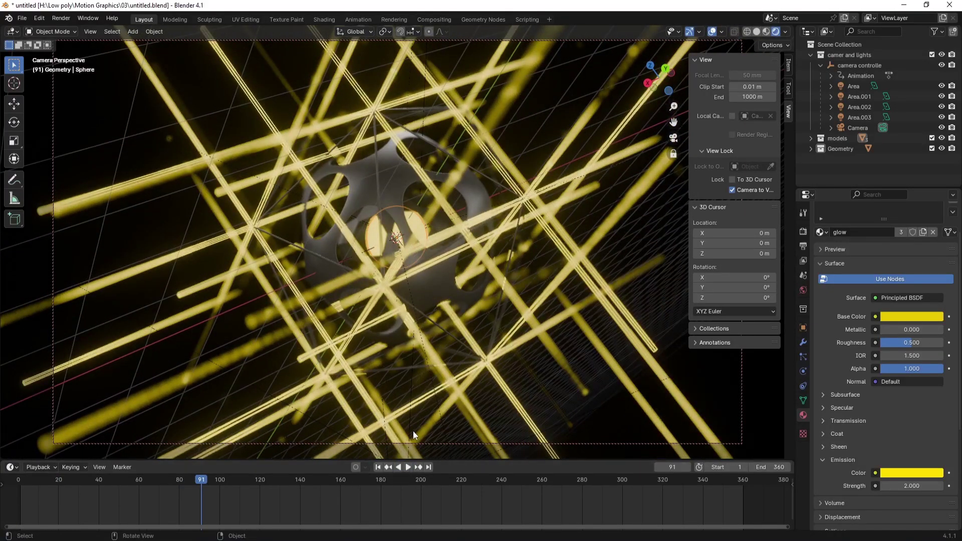
pyautogui.click(409, 467)
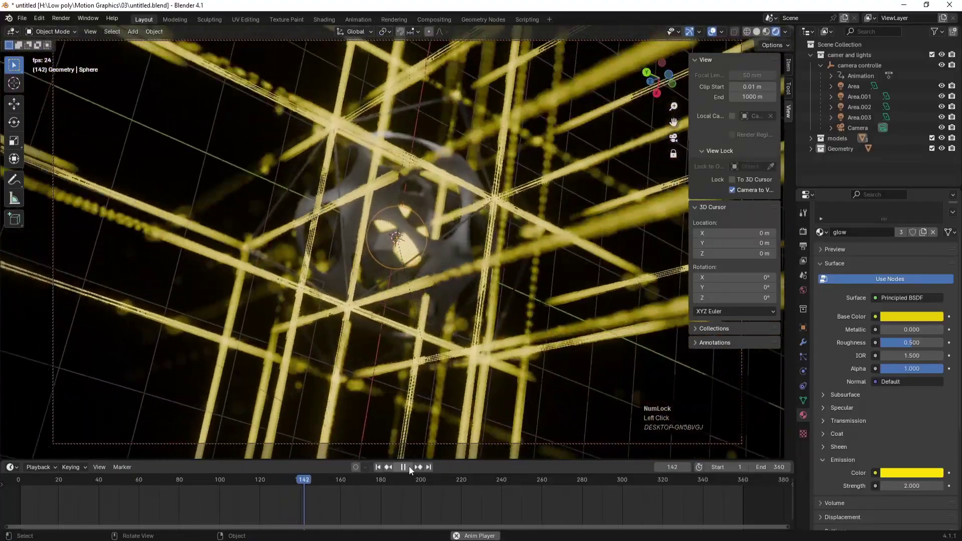
pyautogui.click(409, 467)
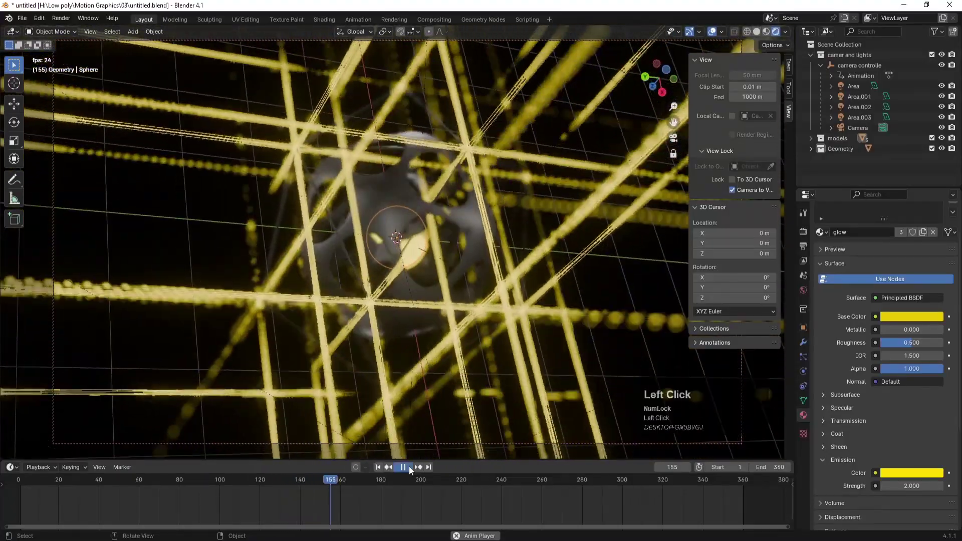
pyautogui.click(409, 467)
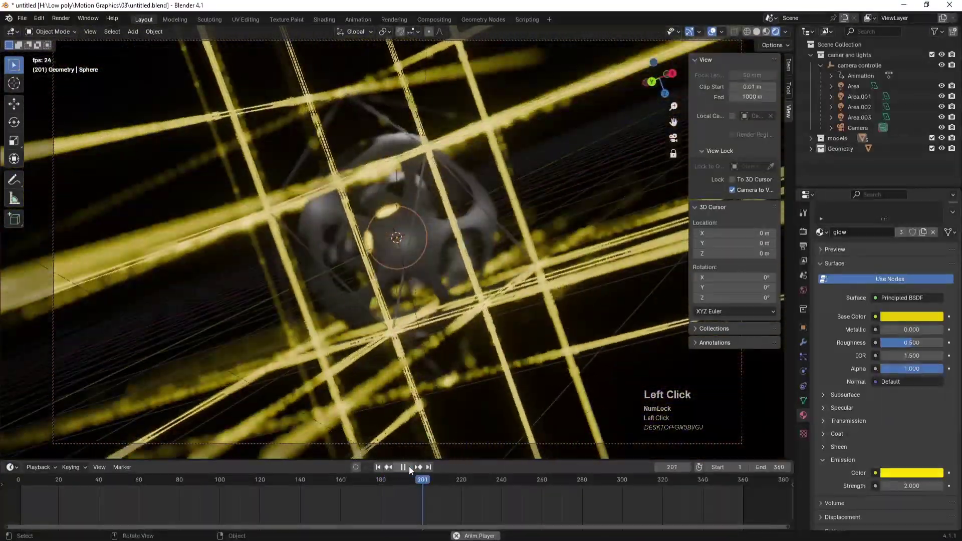
pyautogui.click(409, 467)
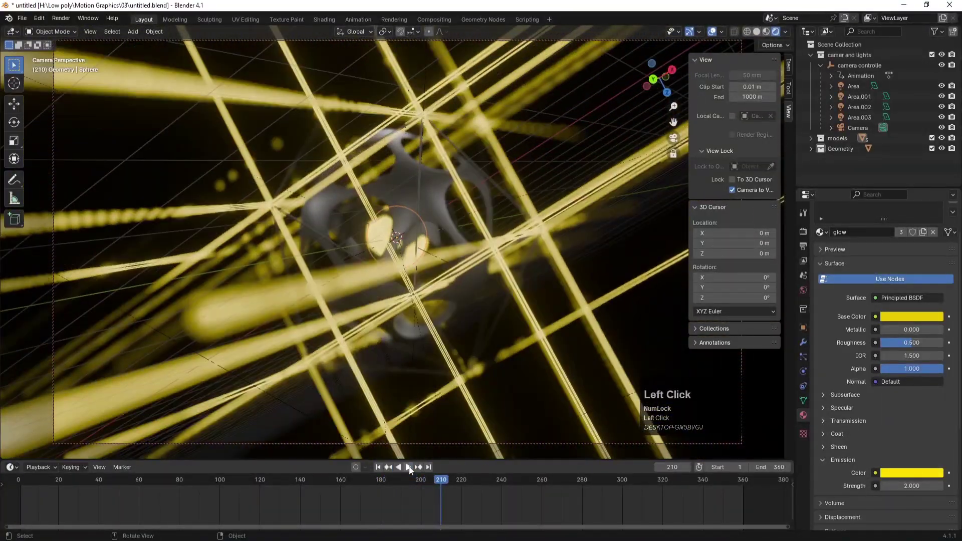